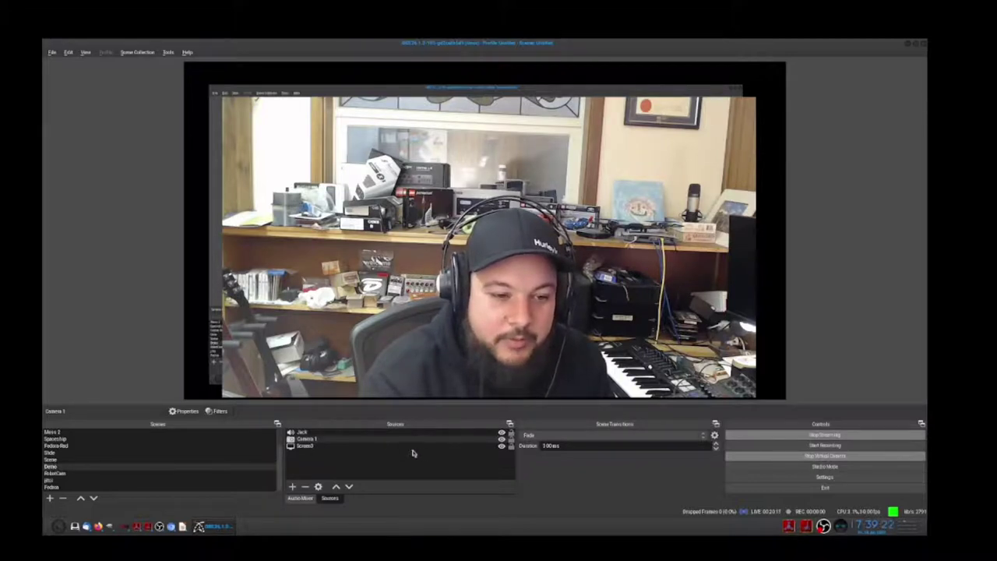
# Reposition the screen capture source in the Demo scene, shifting it slightly up and left behind the camera image.
pyautogui.click(337, 447)
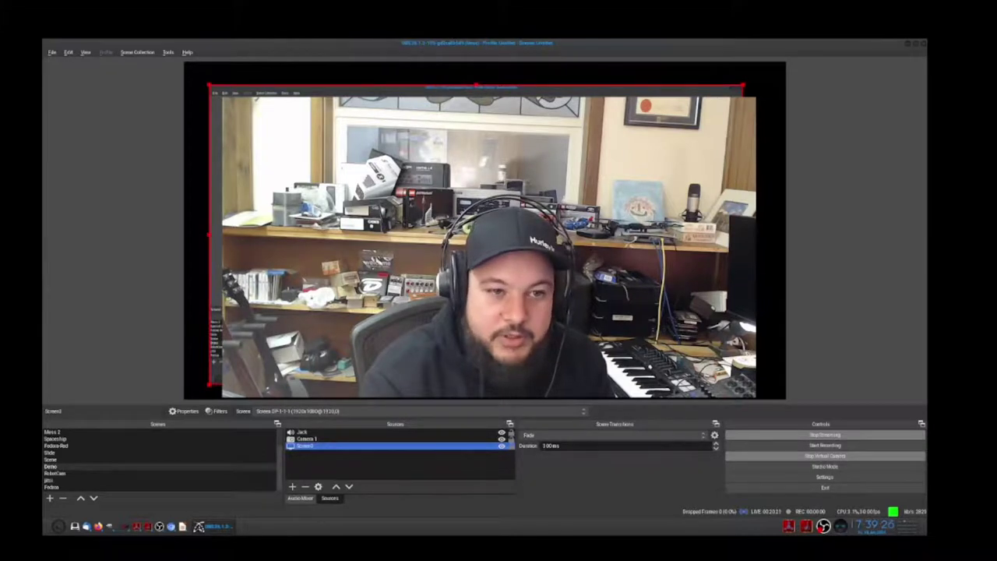
pyautogui.press('Up')
pyautogui.press('Left')
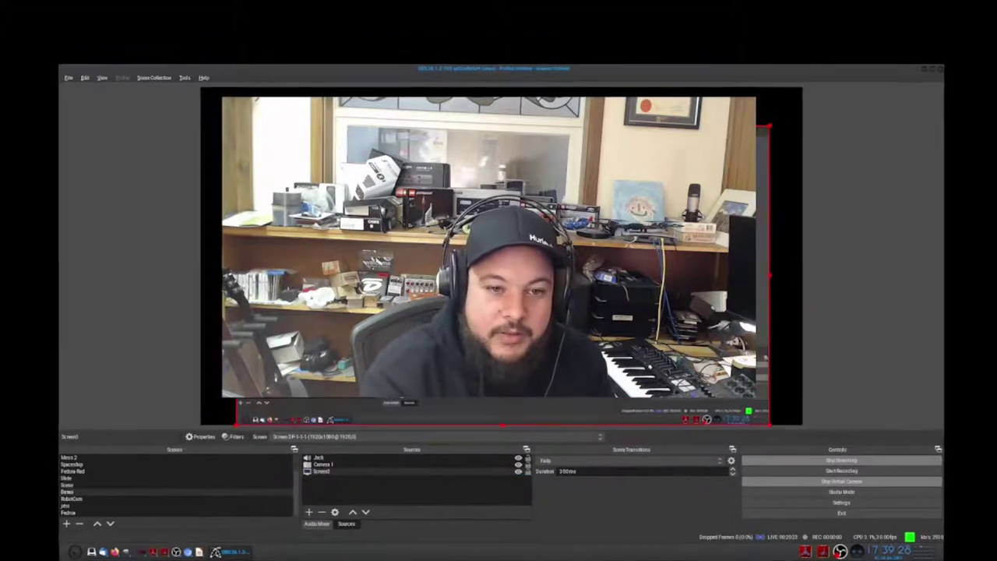
pyautogui.press('Right')
pyautogui.press('Down')
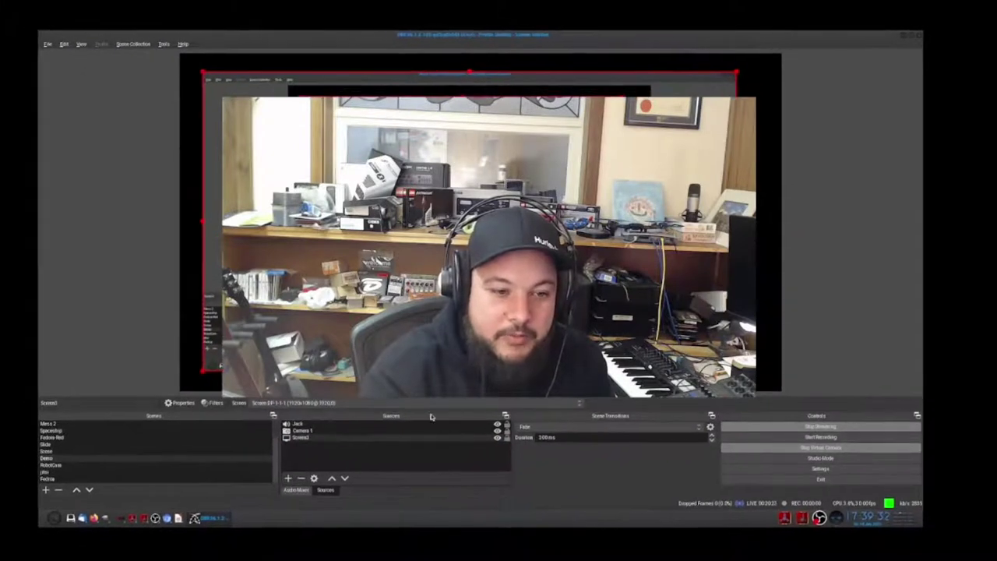
# Move the Camera 1 source slightly upward in the Demo scene and enlarge it a little over the screen capture.
pyautogui.click(327, 431)
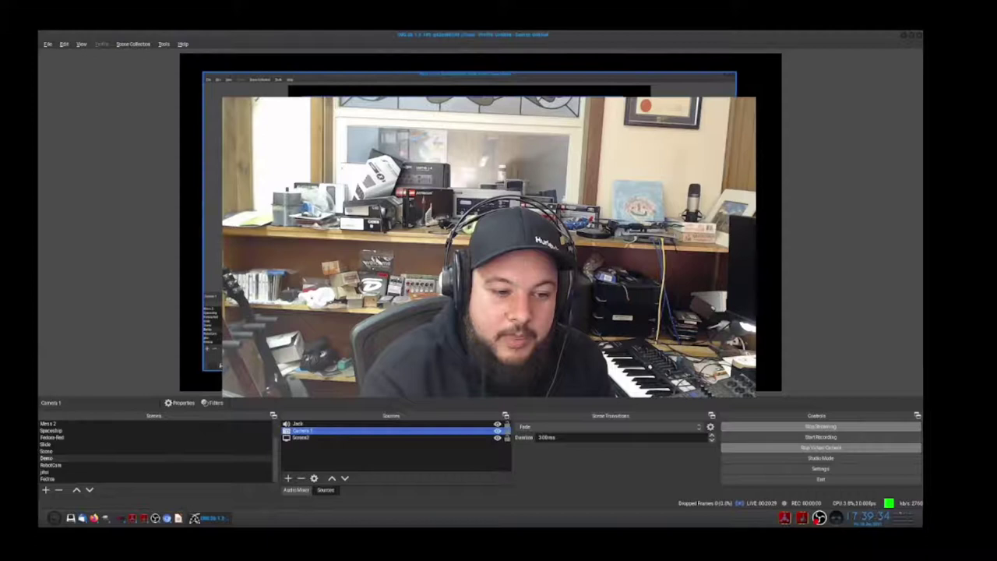
pyautogui.click(605, 358)
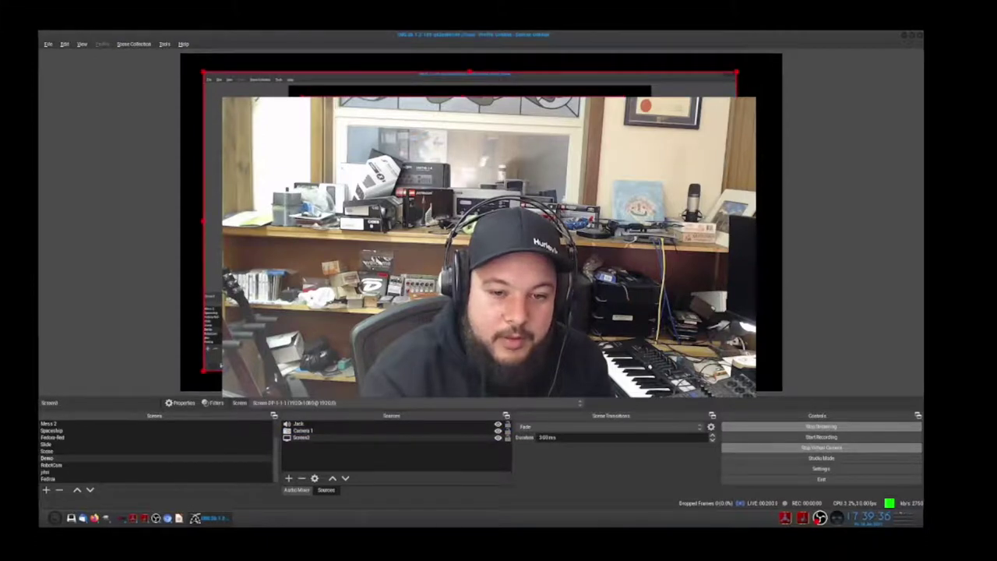
pyautogui.click(328, 431)
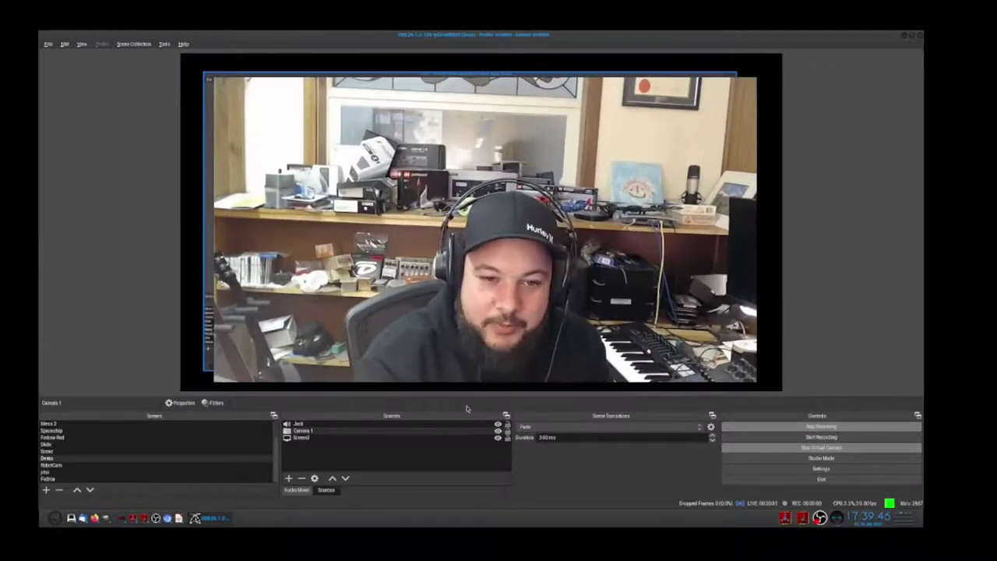
# Add the existing Camera 2 video capture device to the Demo scene as a visible source.
pyautogui.click(289, 477)
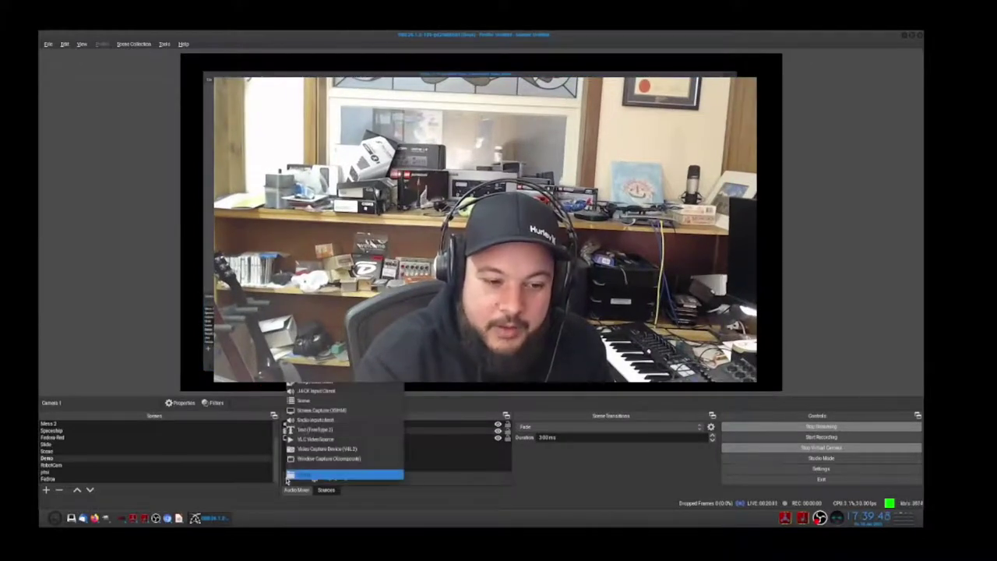
pyautogui.click(370, 449)
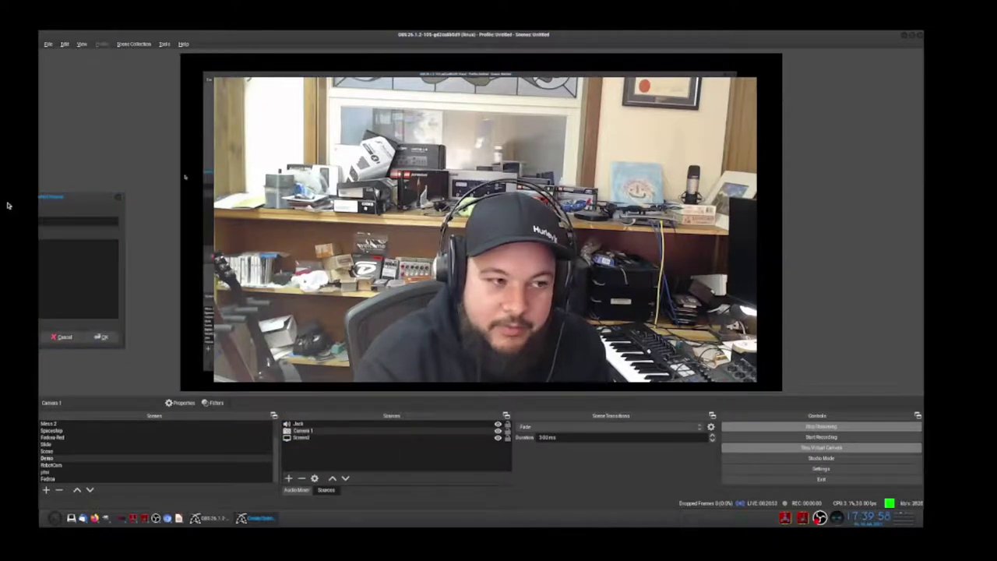
pyautogui.moveTo(11, 204); pyautogui.dragTo(149, 224)
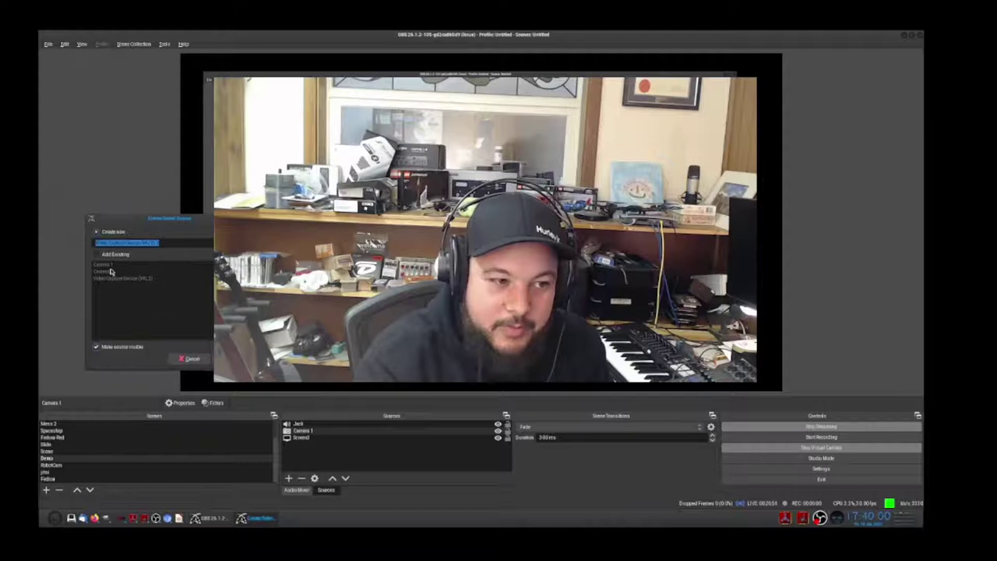
pyautogui.click(100, 257)
pyautogui.click(101, 271)
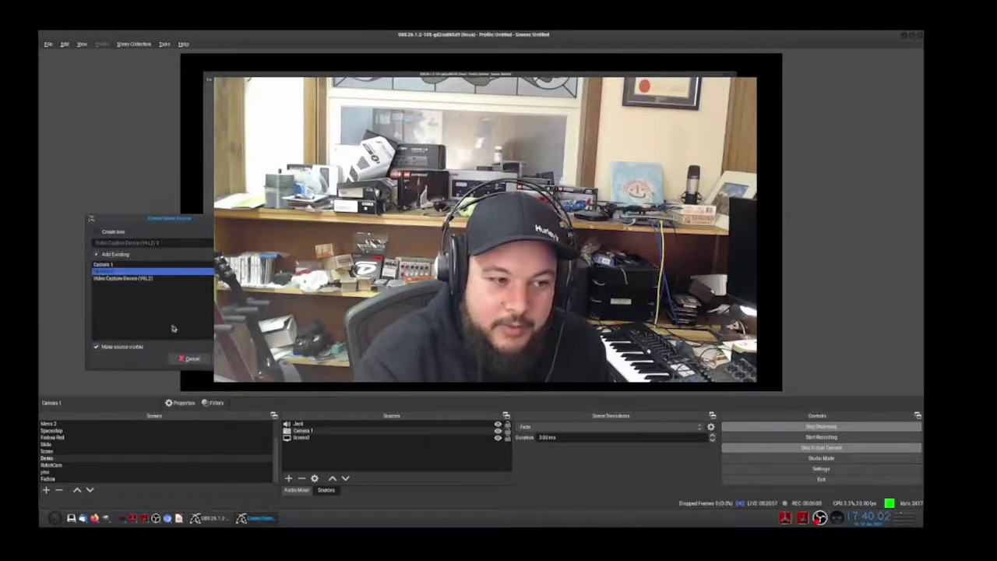
pyautogui.click(213, 358)
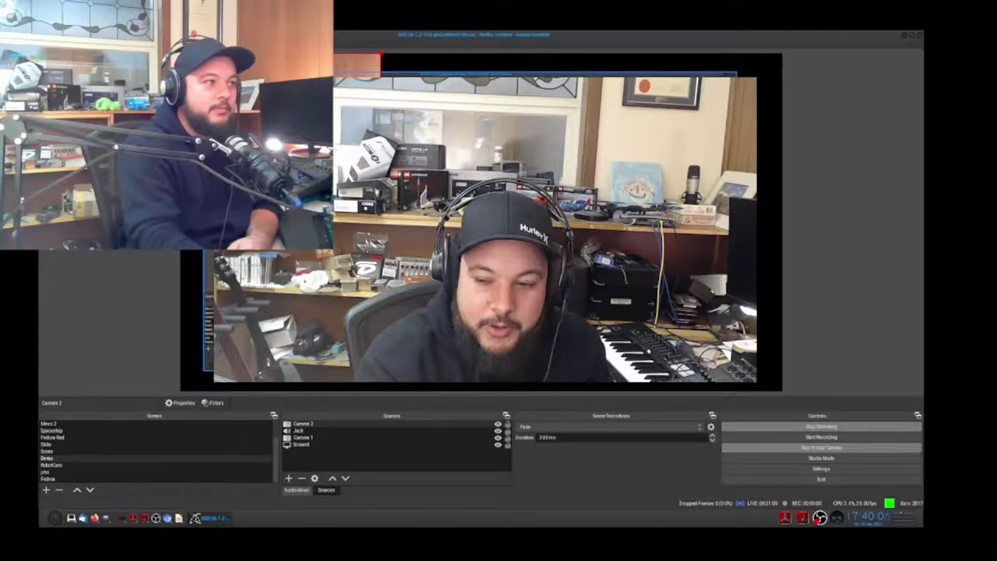
# Add the existing Border image source to the Demo scene as a visible overlay.
pyautogui.click(288, 478)
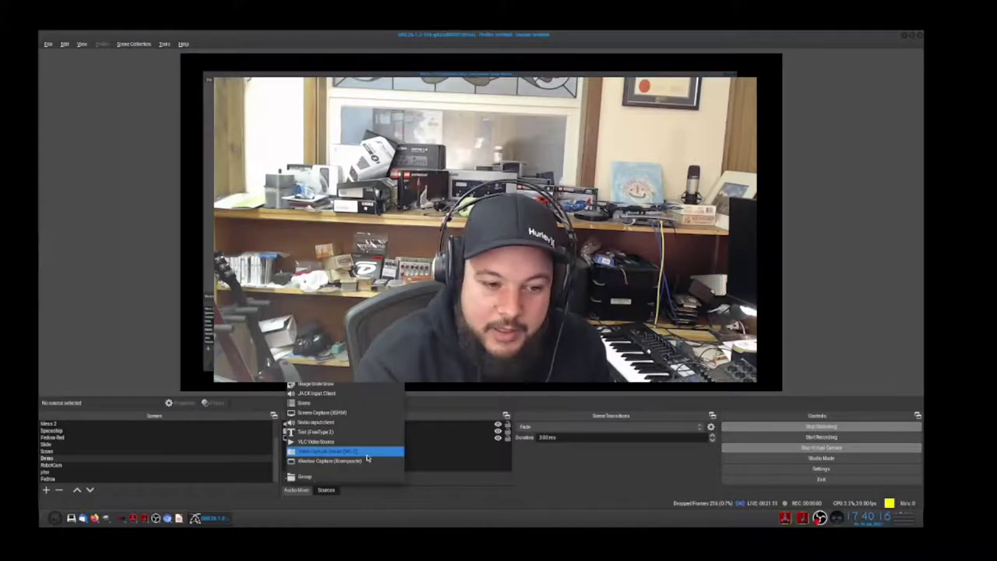
pyautogui.click(340, 386)
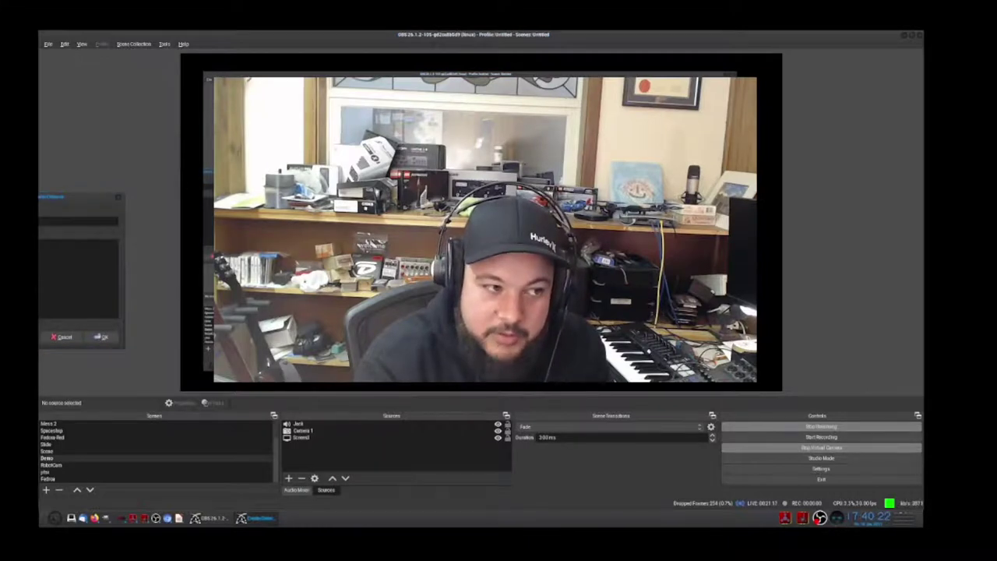
pyautogui.moveTo(253, 240); pyautogui.dragTo(128, 164)
pyautogui.click(69, 192)
pyautogui.click(56, 210)
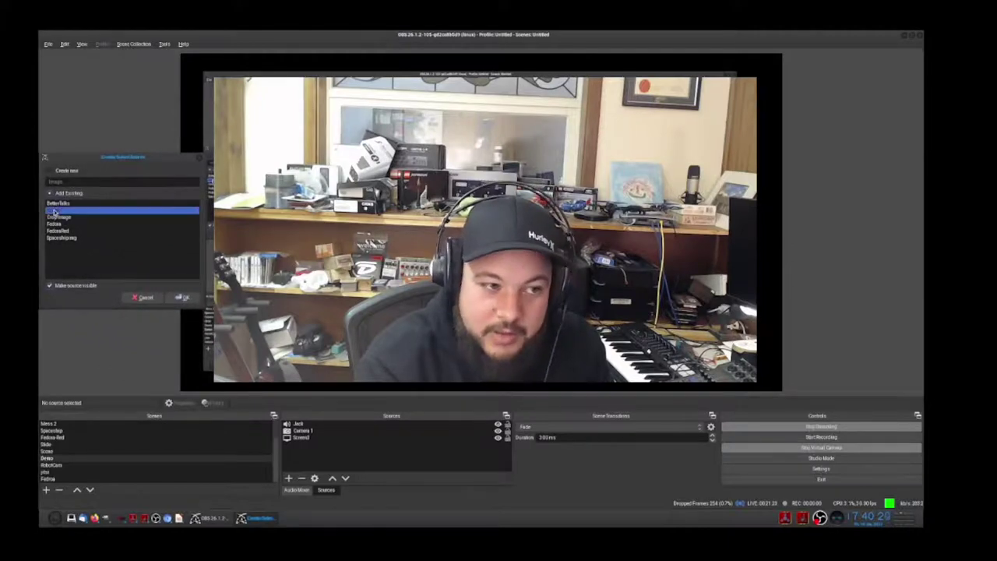
pyautogui.click(181, 298)
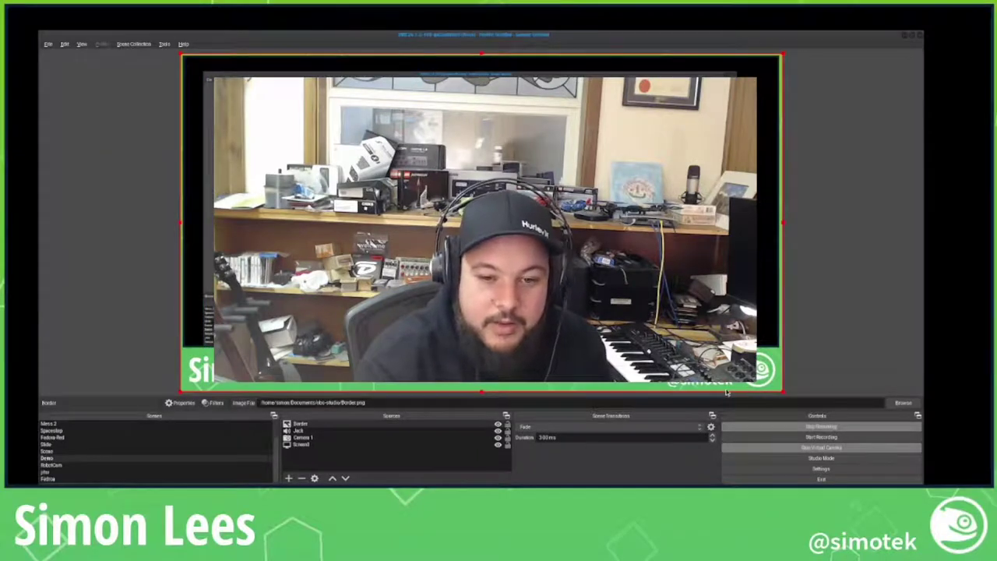
# Remove the Border image source from the Demo scene.
pyautogui.press('Delete')
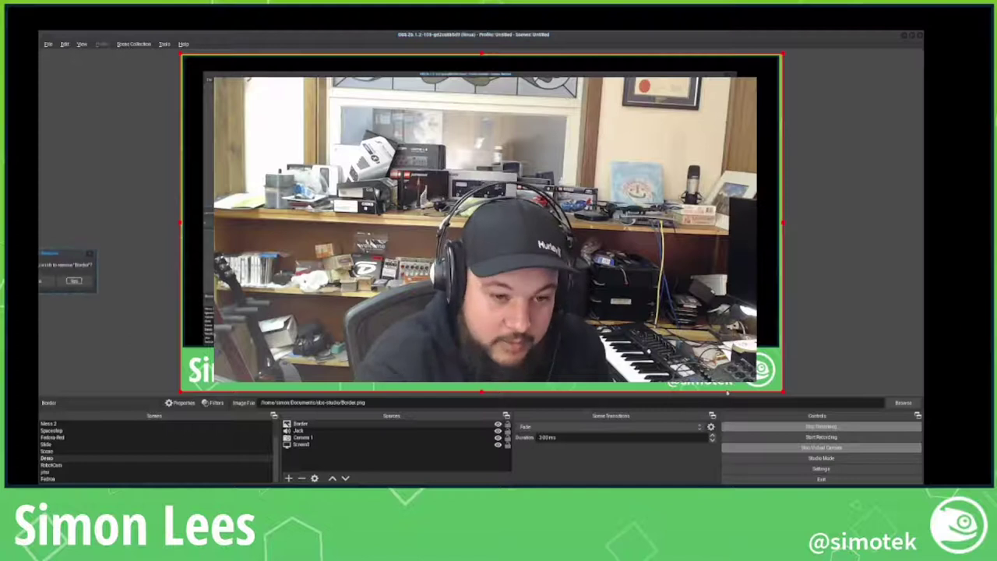
pyautogui.click(73, 281)
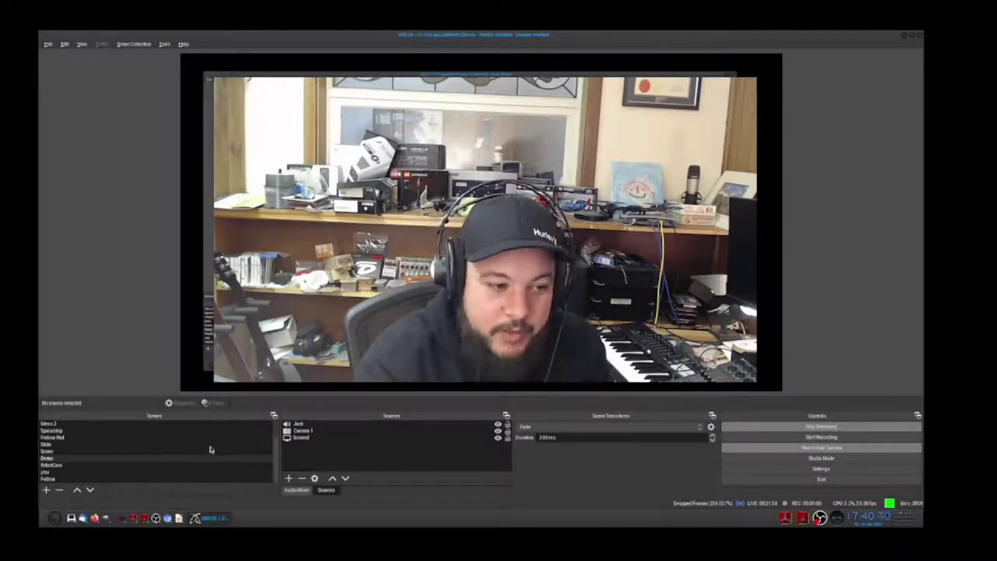
# Show the Slide scene briefly and return to the Demo scene.
pyautogui.scroll(1, 208, 450)
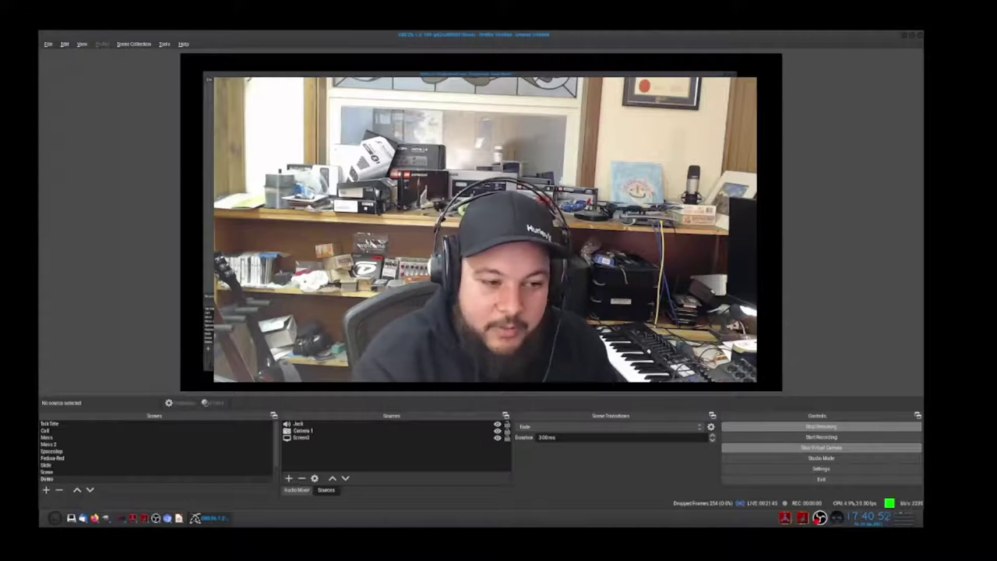
pyautogui.click(168, 466)
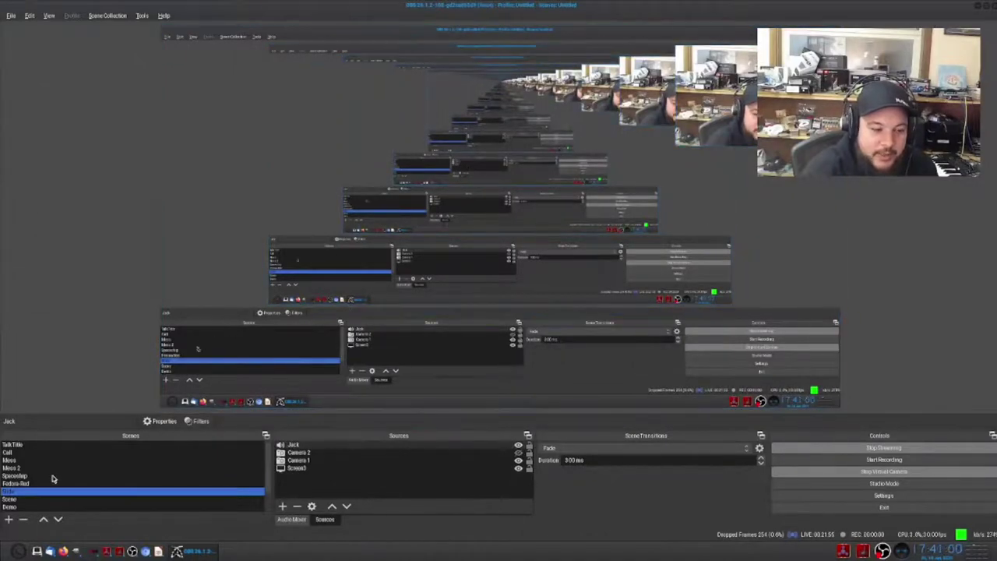
pyautogui.click(31, 506)
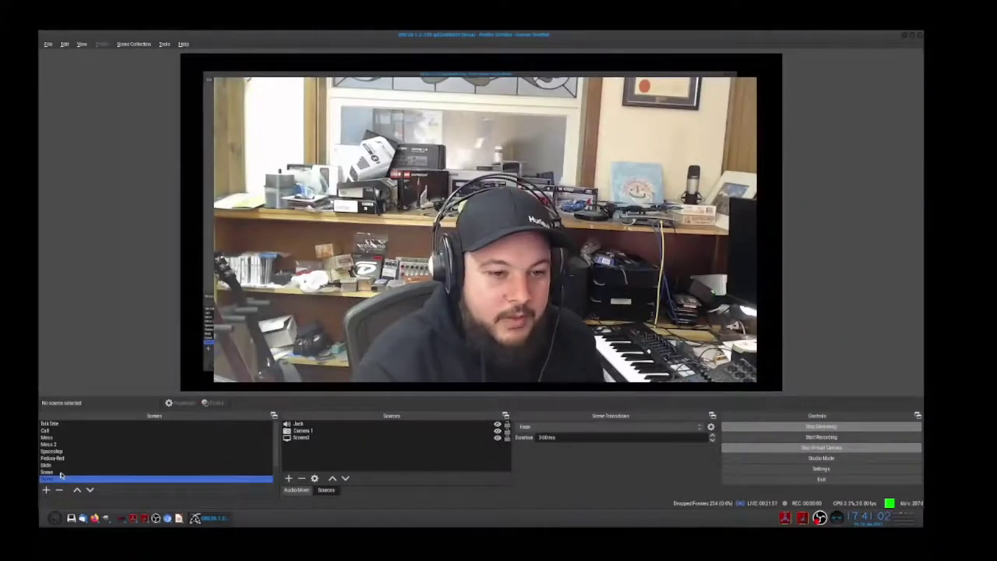
# Move through the virtual desktops to the full-screen "Make Your Calls Better" presentation.
pyautogui.press('super+d')
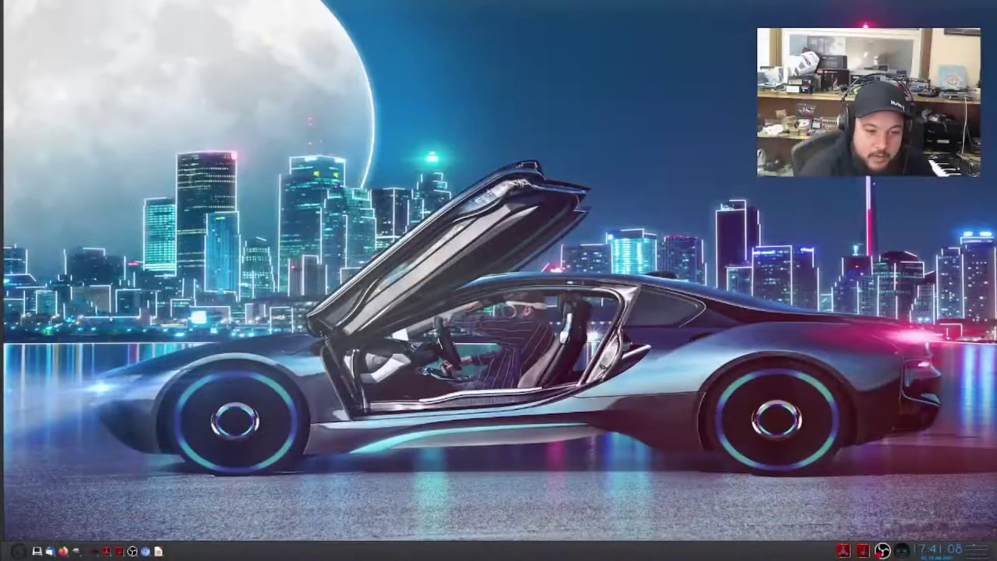
pyautogui.press('super+d')
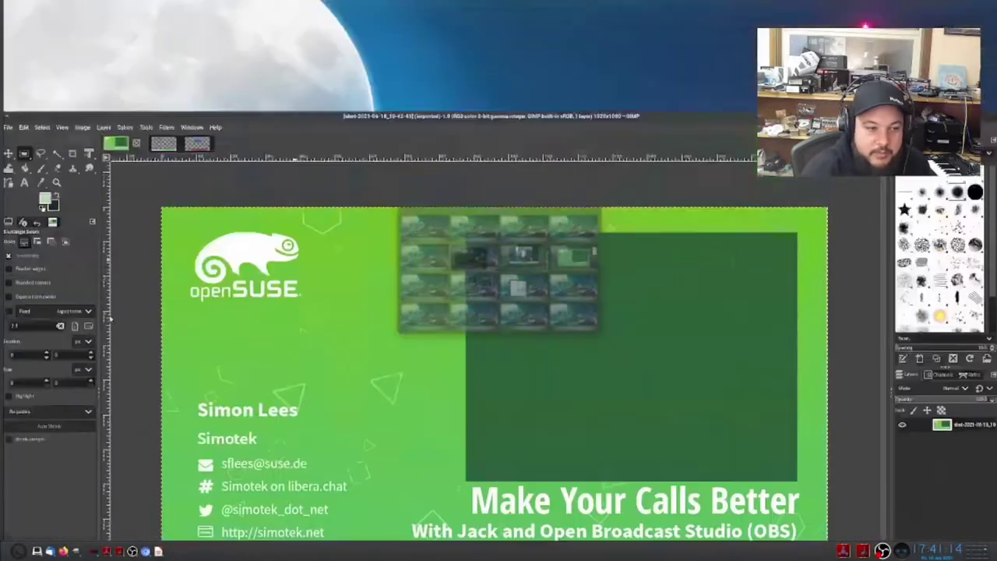
pyautogui.hotkey('ctrl', 'alt', 'Left')
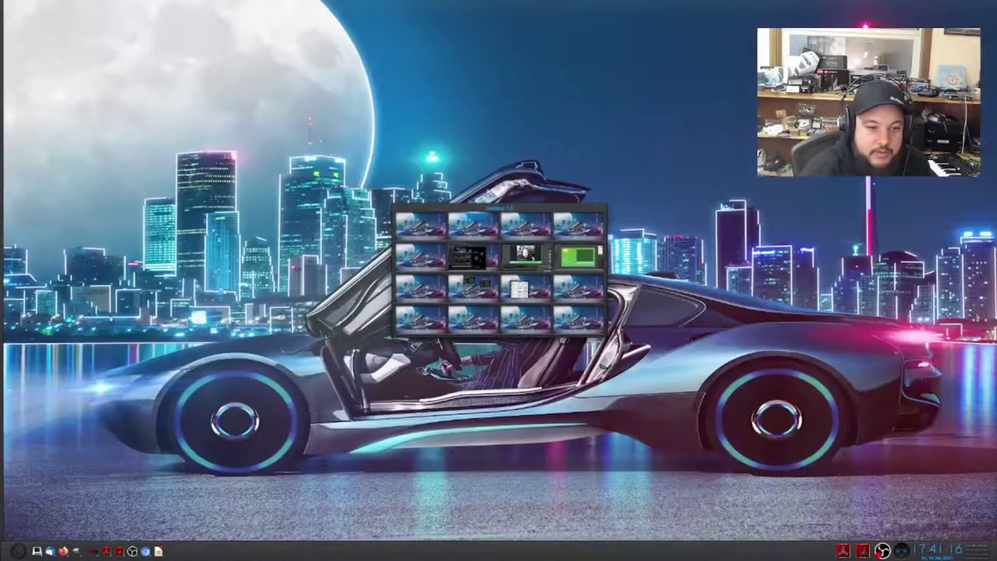
pyautogui.hotkey('ctrl', 'alt', 'Left')
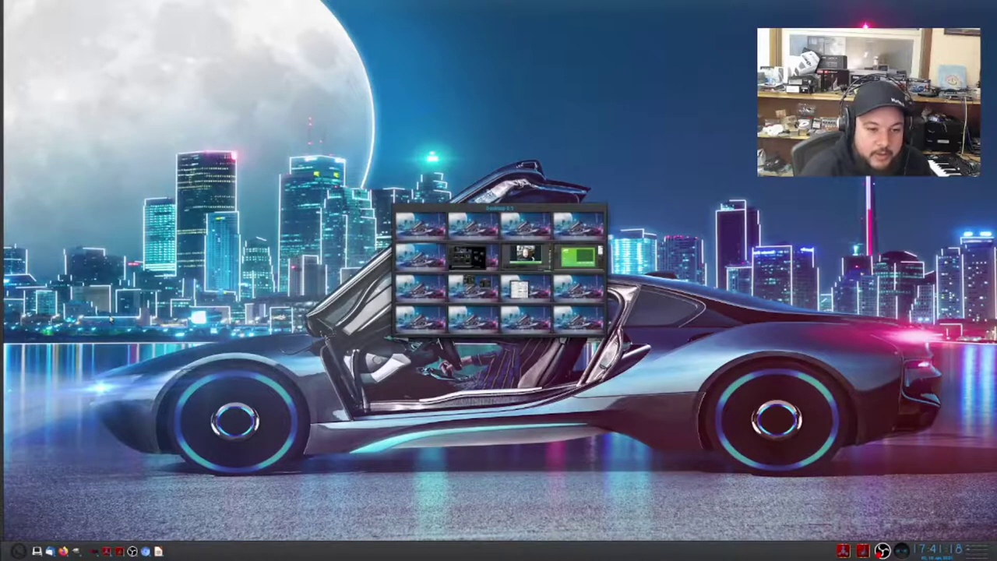
pyautogui.hotkey('ctrl', 'alt', 'Down')
pyautogui.hotkey('ctrl', 'alt', 'Right')
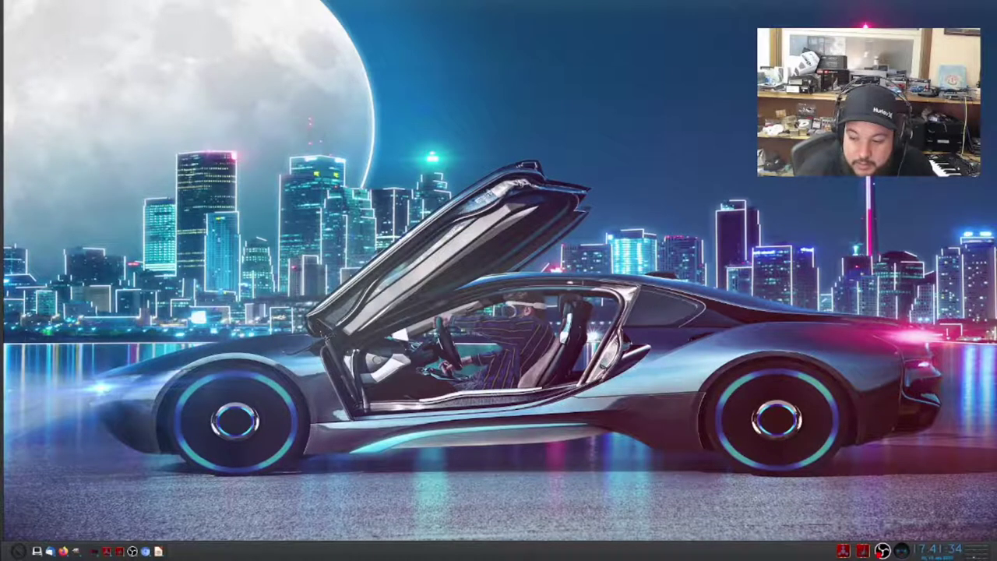
pyautogui.hotkey('ctrl', 'alt', 'Right')
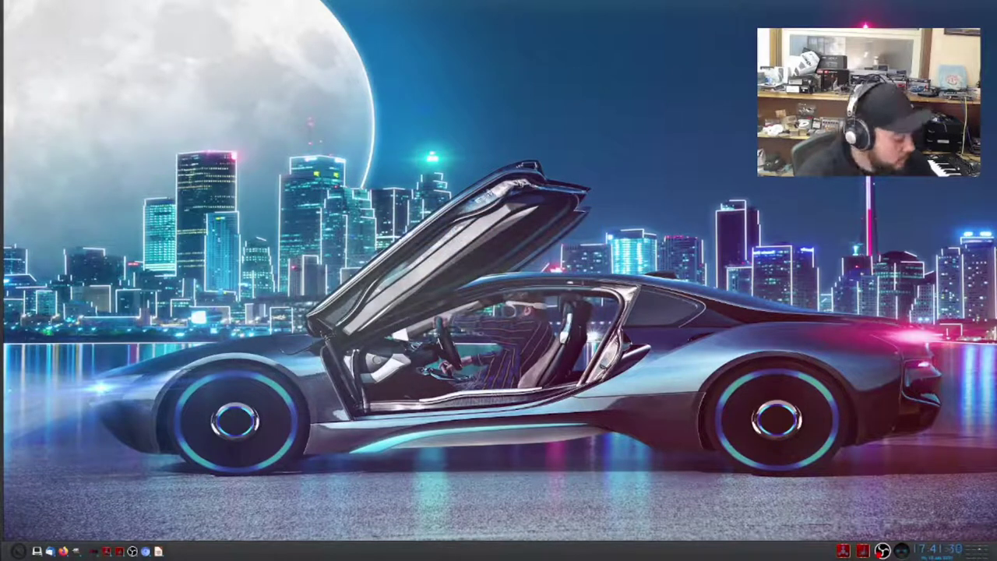
pyautogui.hotkey('ctrl', 'alt', 't')
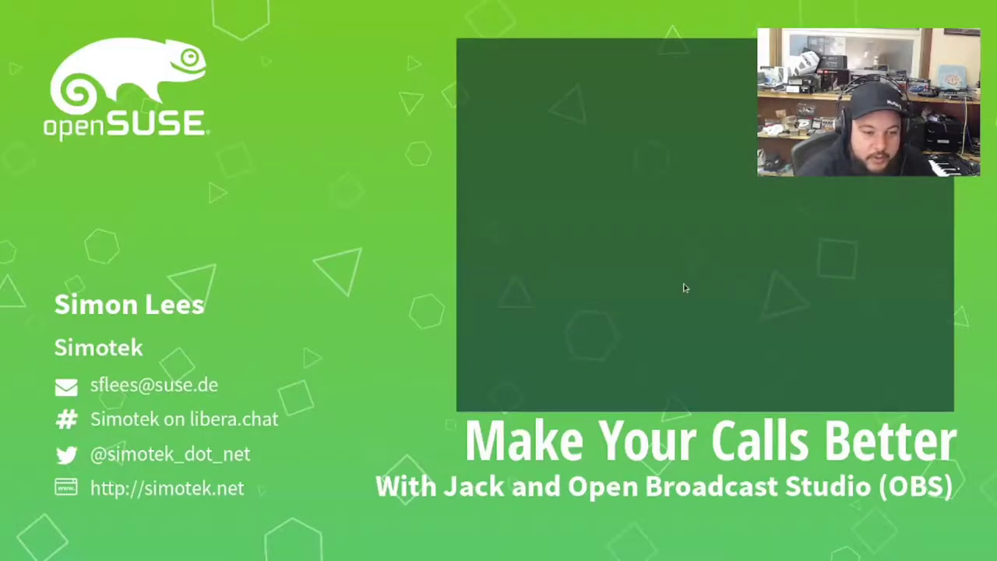
# Advance the presentation from the title slide past "Using OBS Studio" to the "Creating overlays" slide.
pyautogui.press('Right')
pyautogui.press('Right')
pyautogui.press('Right')
pyautogui.press('Right')
pyautogui.press('Right')
pyautogui.press('Right')
pyautogui.press('Right')
pyautogui.hotkey('alt', 'Tab')
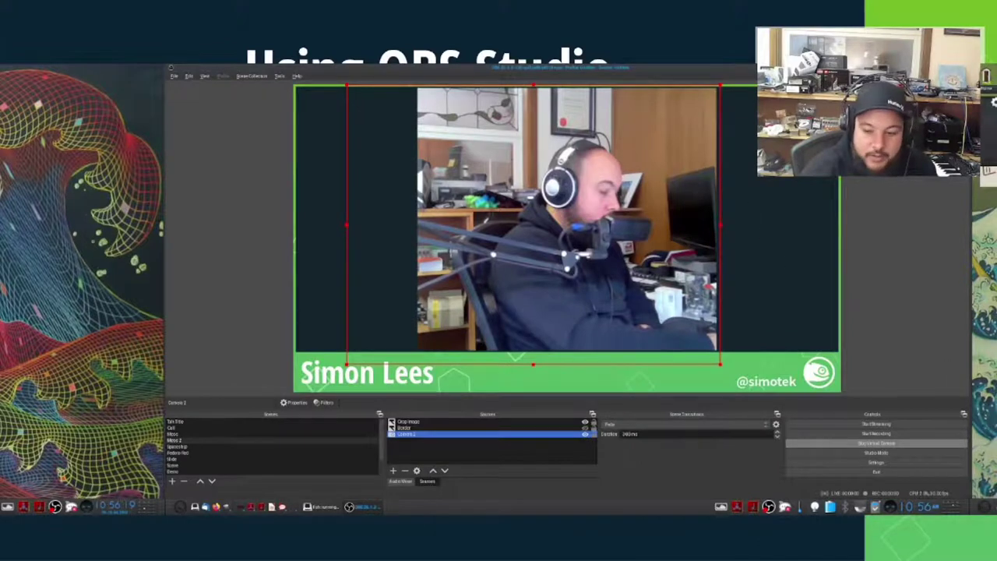
pyautogui.press('Right')
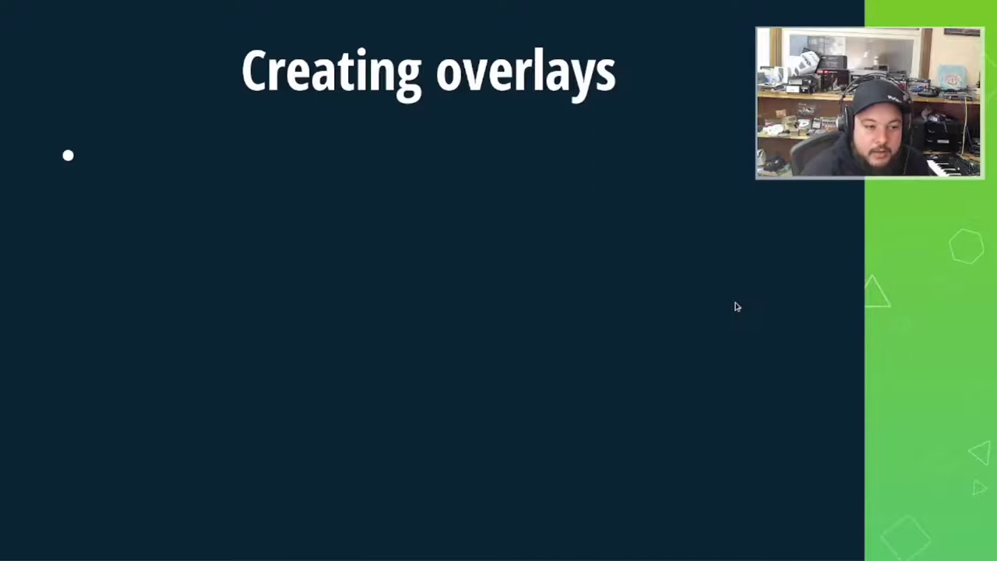
# Switch to GIMP and compare the title slide screenshot, Border.png and the red Border-Croppy-Fedora-Red.png overlay, returning to Border.png.
pyautogui.hotkey('alt', 'Tab')
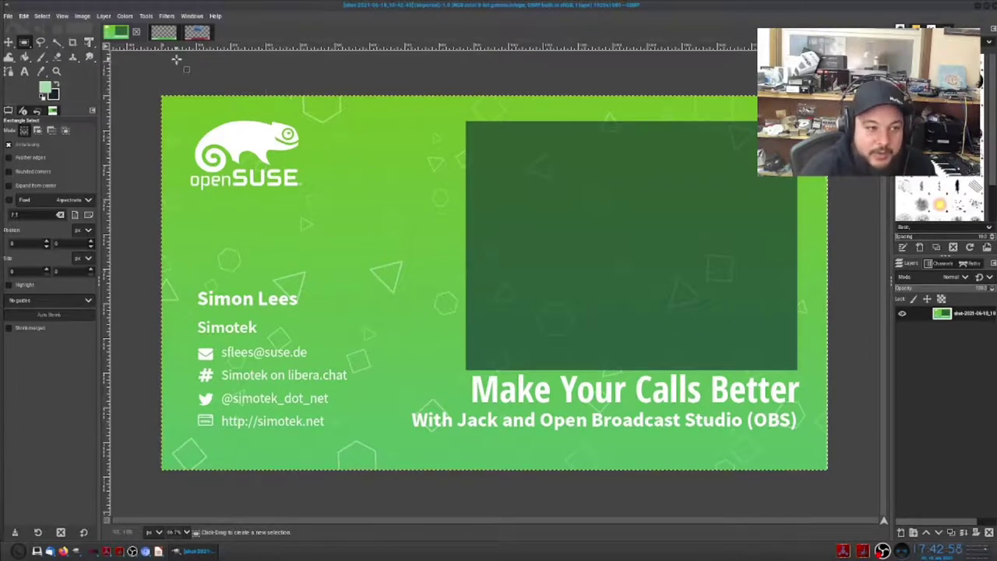
pyautogui.click(165, 31)
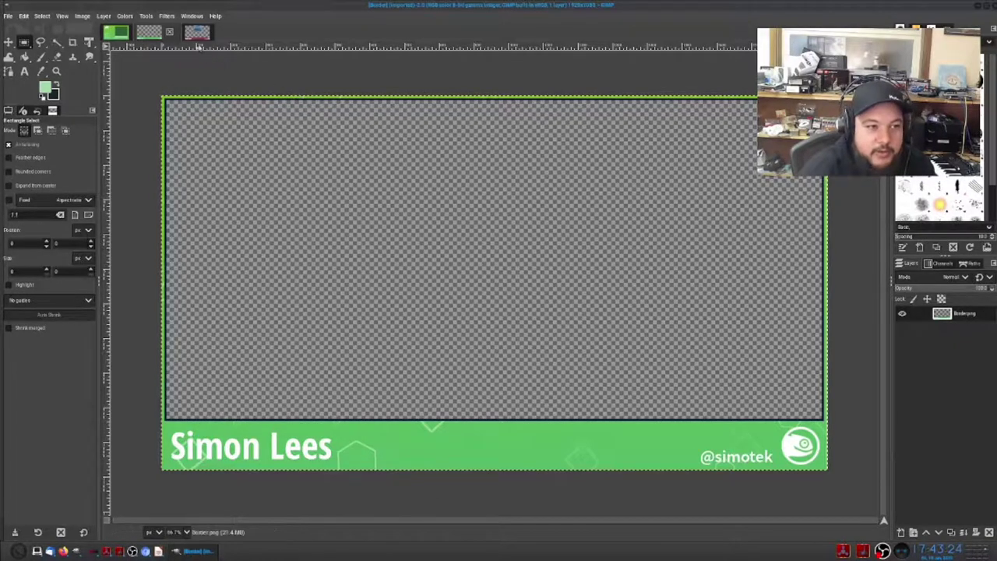
pyautogui.click(198, 34)
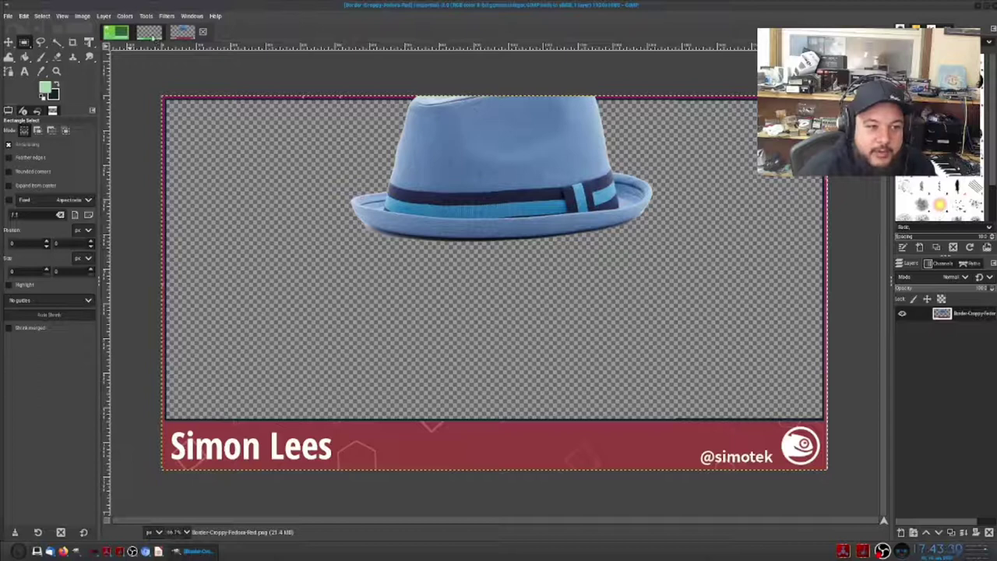
pyautogui.click(144, 39)
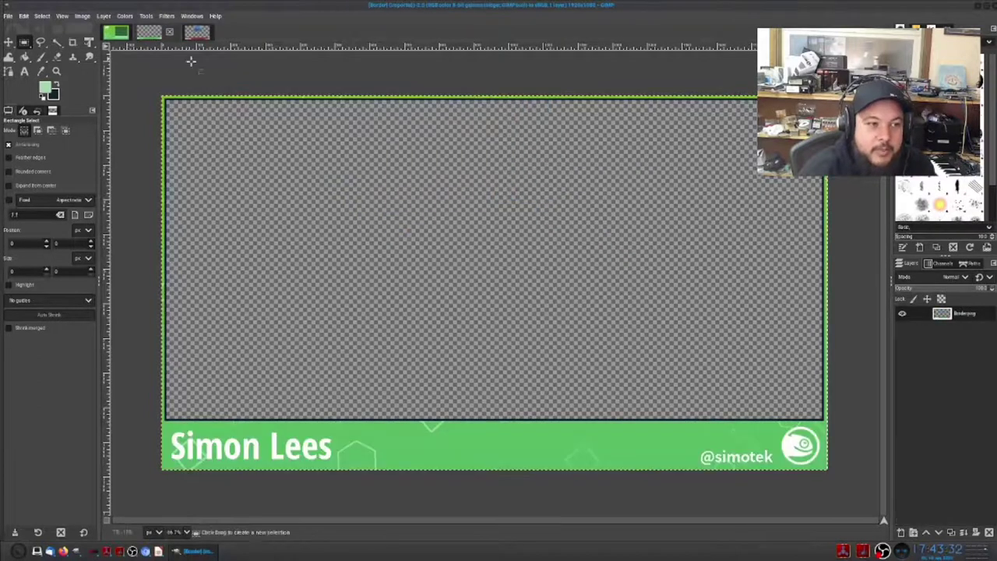
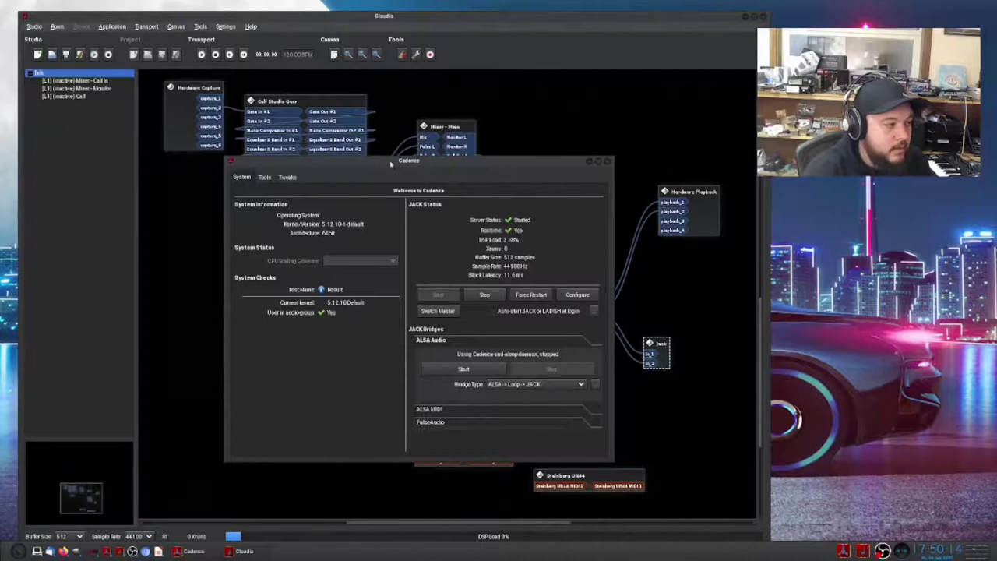
# Open the JACK server configuration from Cadence, move the dialog to an empty desktop, and show its driver settings.
pyautogui.click(578, 295)
pyautogui.moveTo(661, 232); pyautogui.dragTo(525, 169)
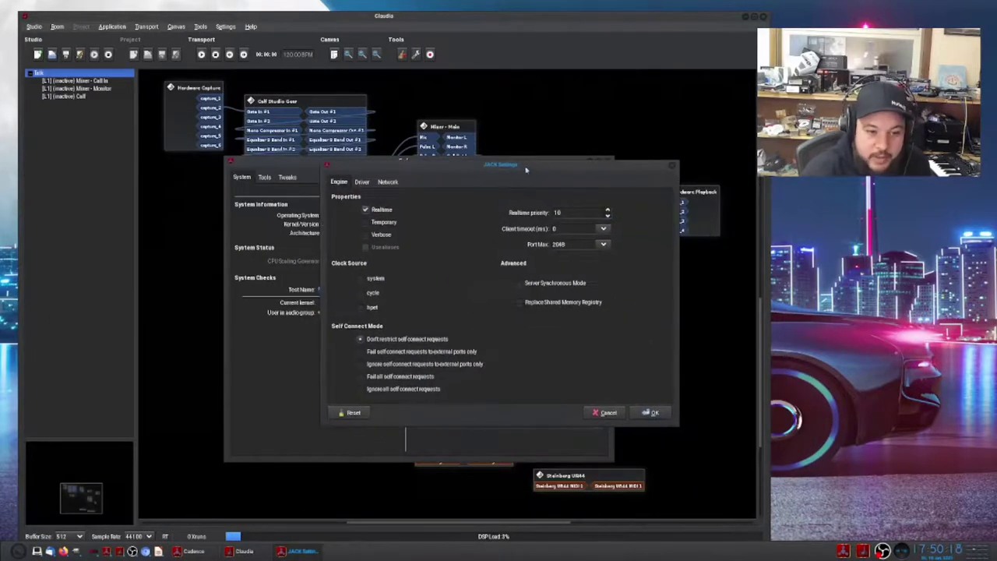
pyautogui.hotkey('ctrl', 'alt', 'Left')
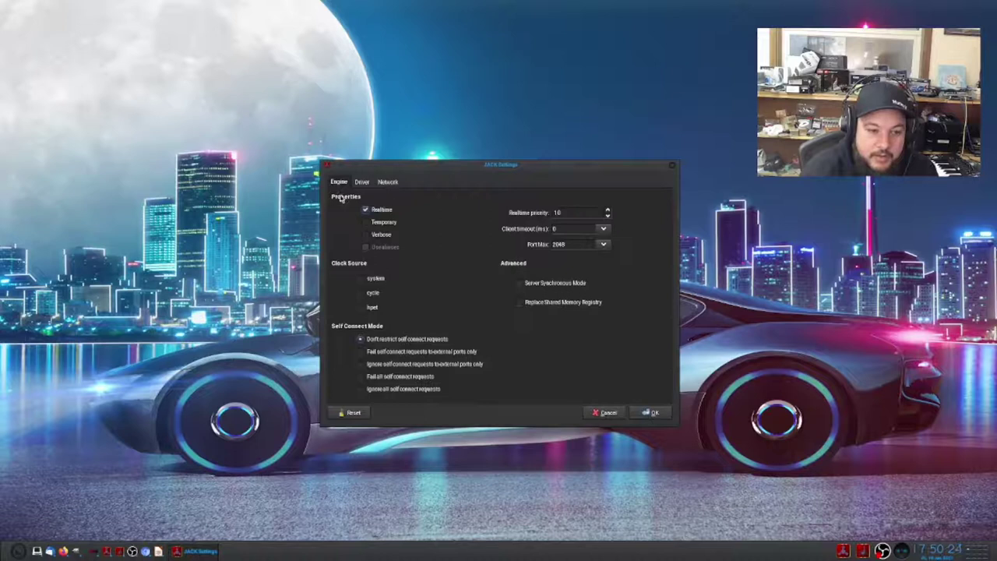
pyautogui.click(363, 183)
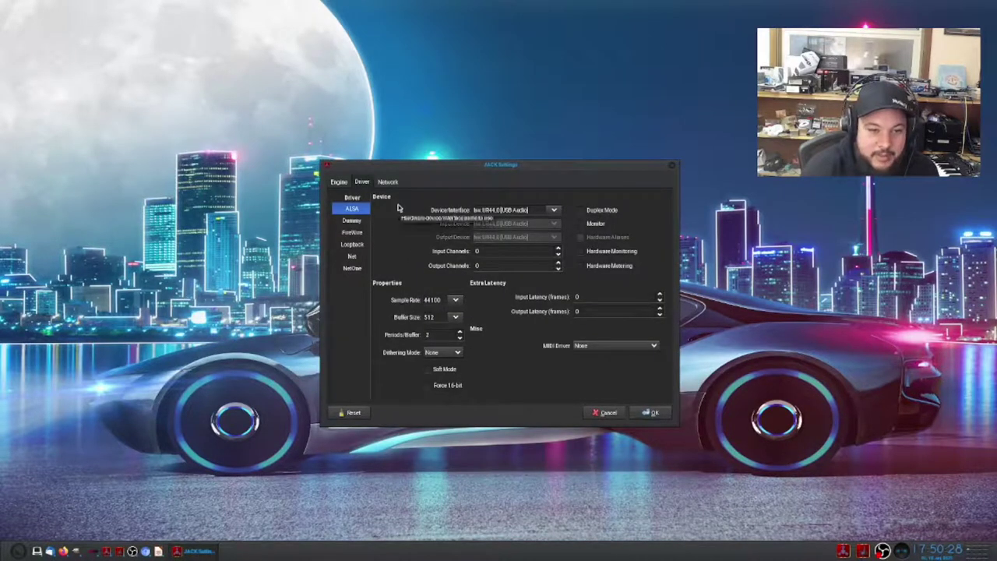
# Select hw:UR44,0 [USB Audio] as the ALSA device interface, and briefly enable Duplex Mode before turning it back off.
pyautogui.click(554, 210)
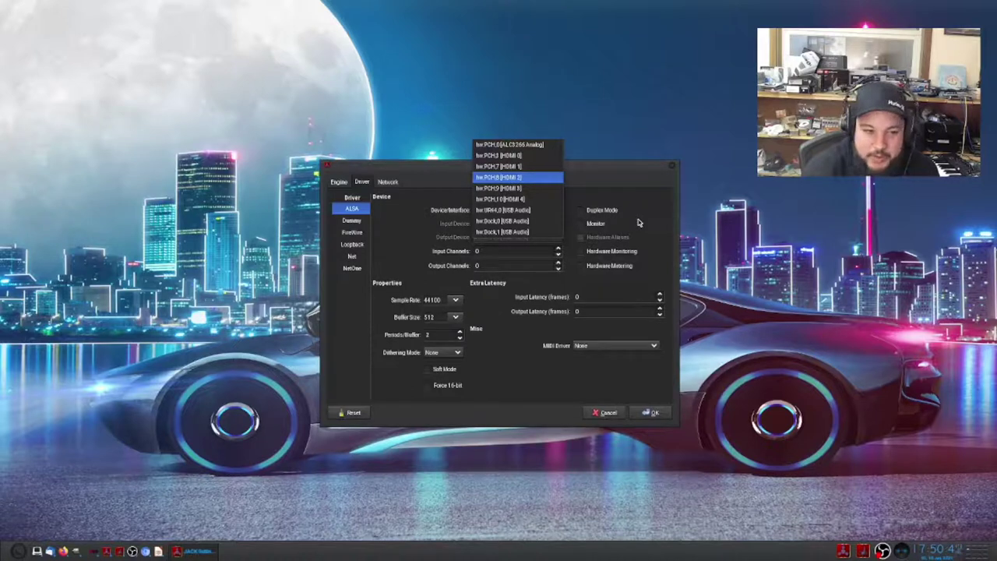
pyautogui.press('Down')
pyautogui.press('Down')
pyautogui.press('Down')
pyautogui.press('Return')
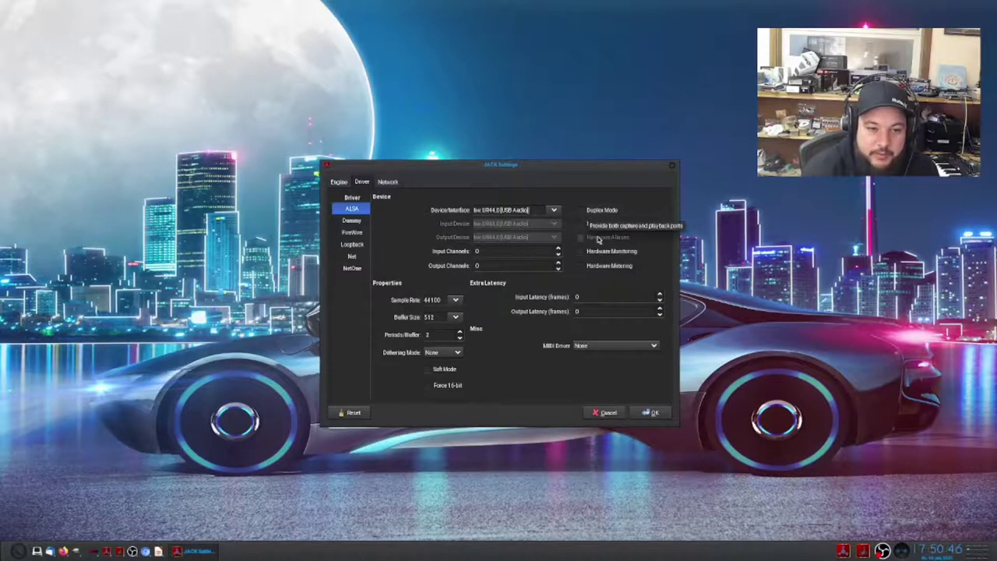
pyautogui.click(605, 211)
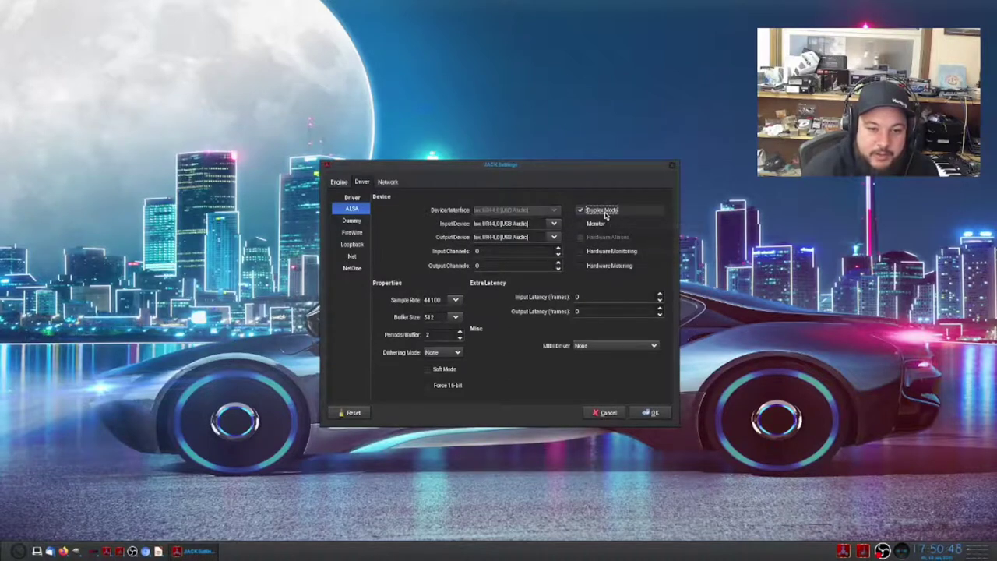
pyautogui.click(605, 211)
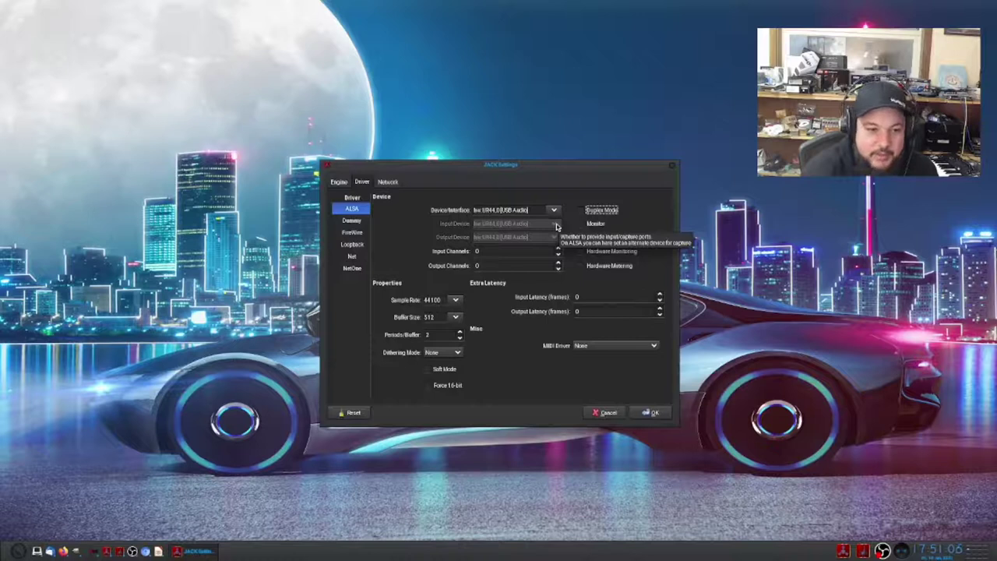
# Review the available sample rates and buffer sizes, keep 44100 and 512, and accept the JACK settings.
pyautogui.click(453, 301)
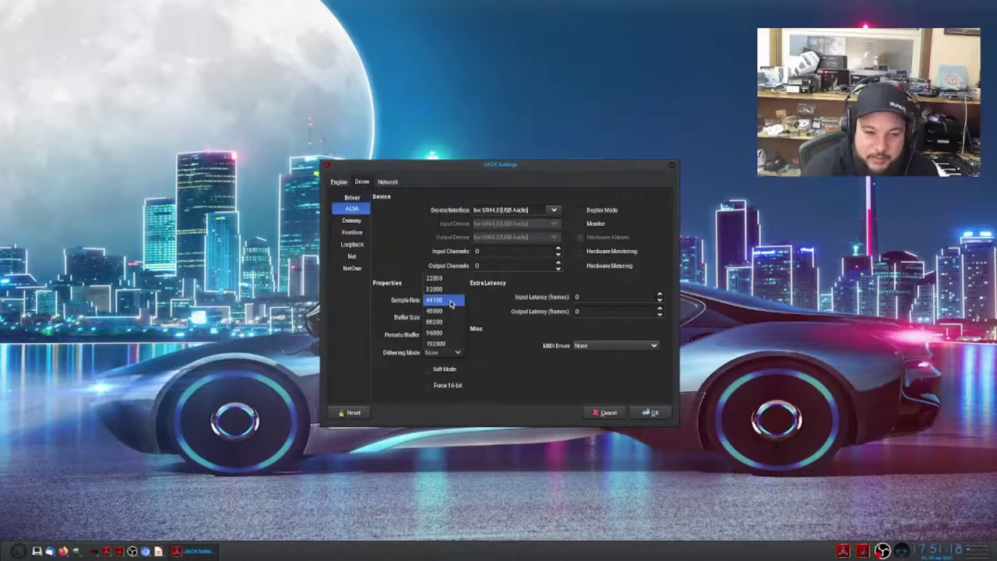
pyautogui.click(486, 303)
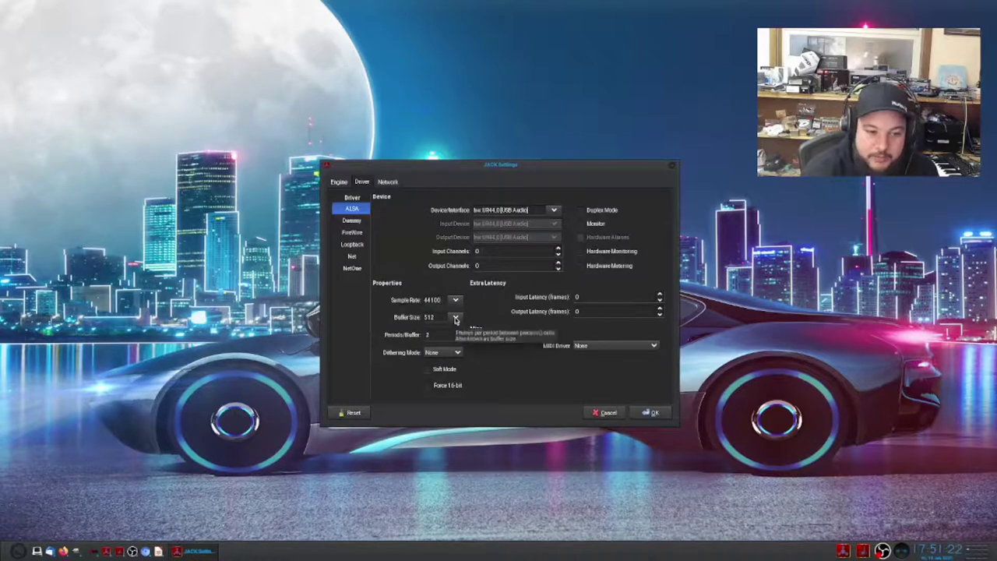
pyautogui.click(456, 319)
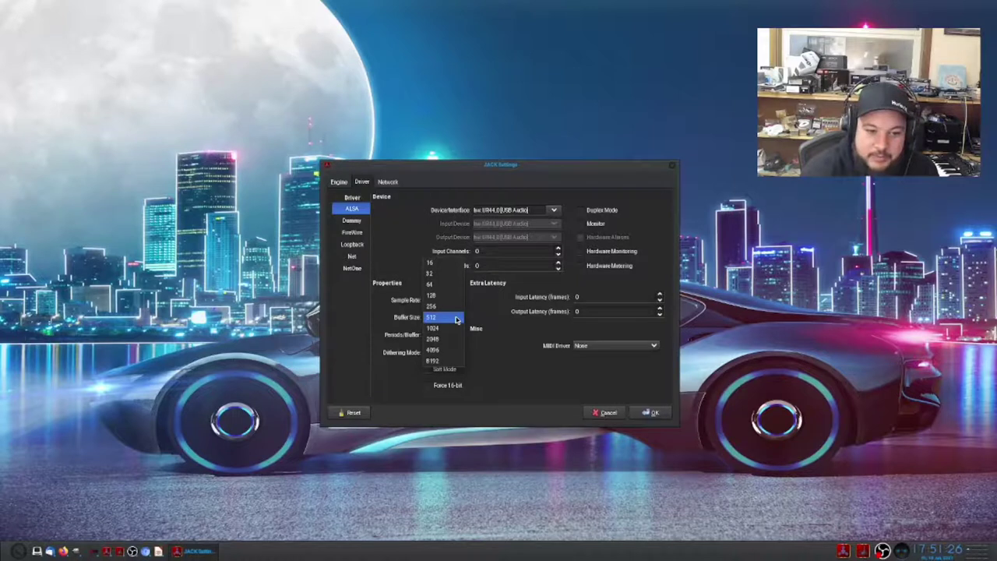
pyautogui.click(456, 319)
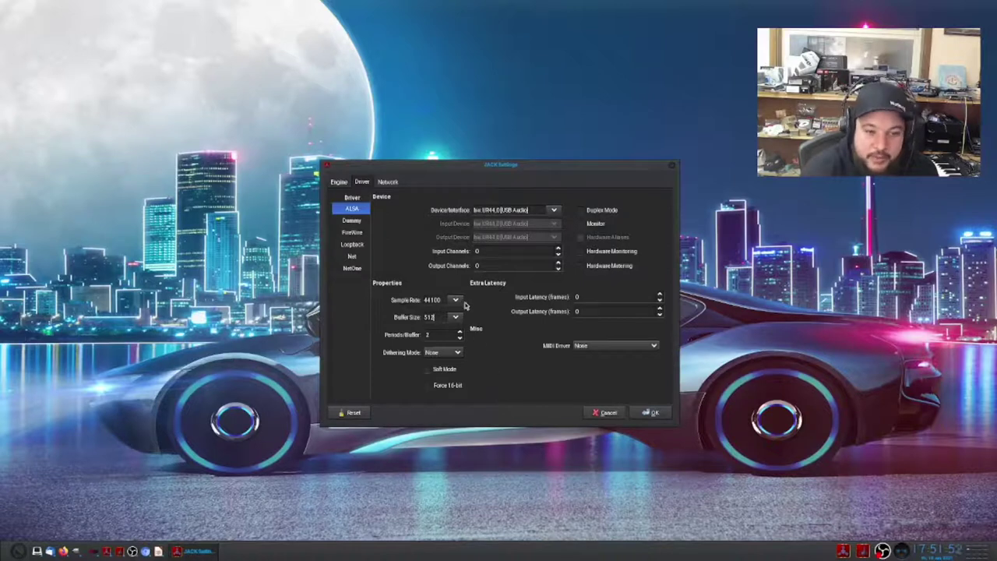
pyautogui.click(652, 413)
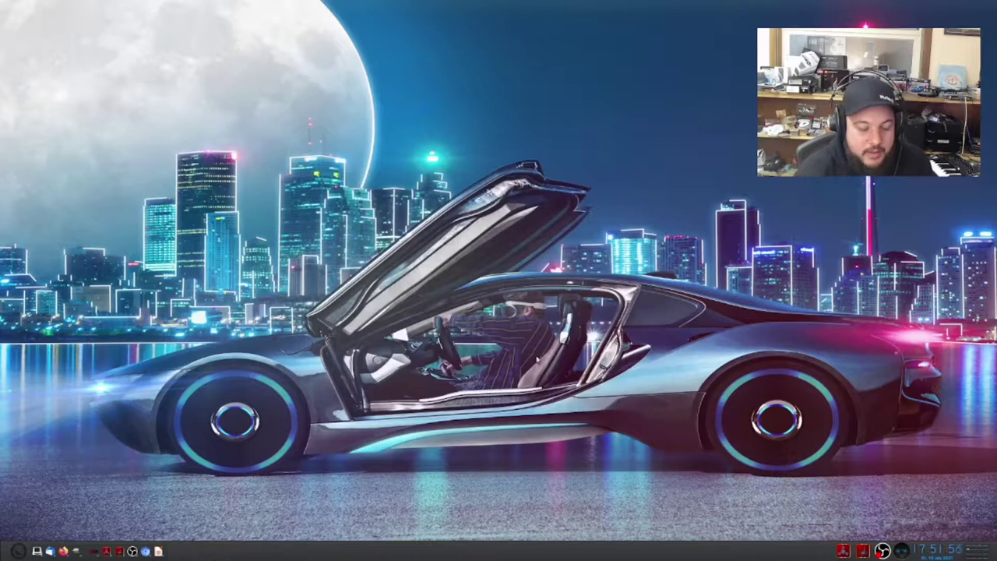
# Return to the Cadence window and show the PulseAudio bridge section under JACK Bridges.
pyautogui.hotkey('alt', 'Tab')
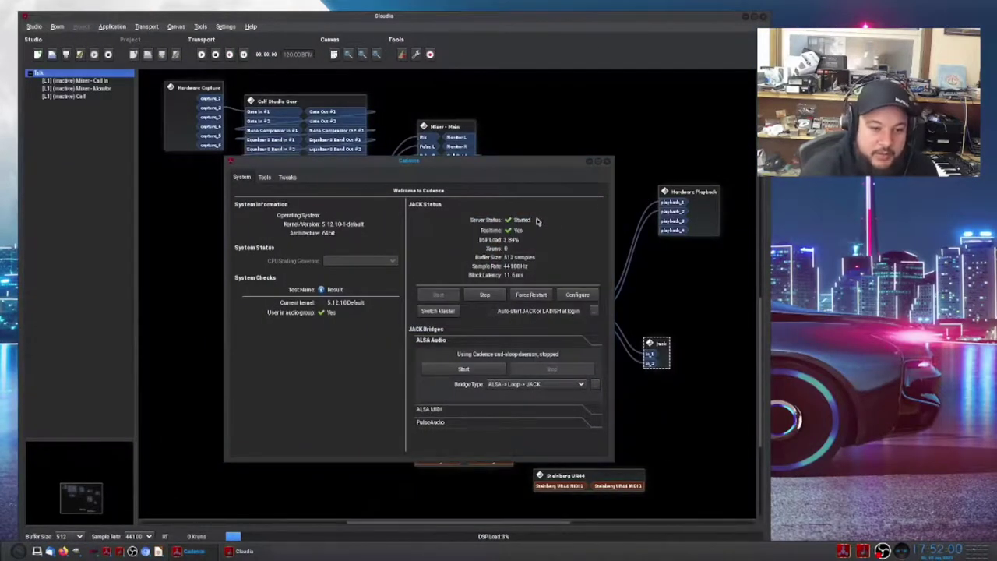
pyautogui.click(552, 424)
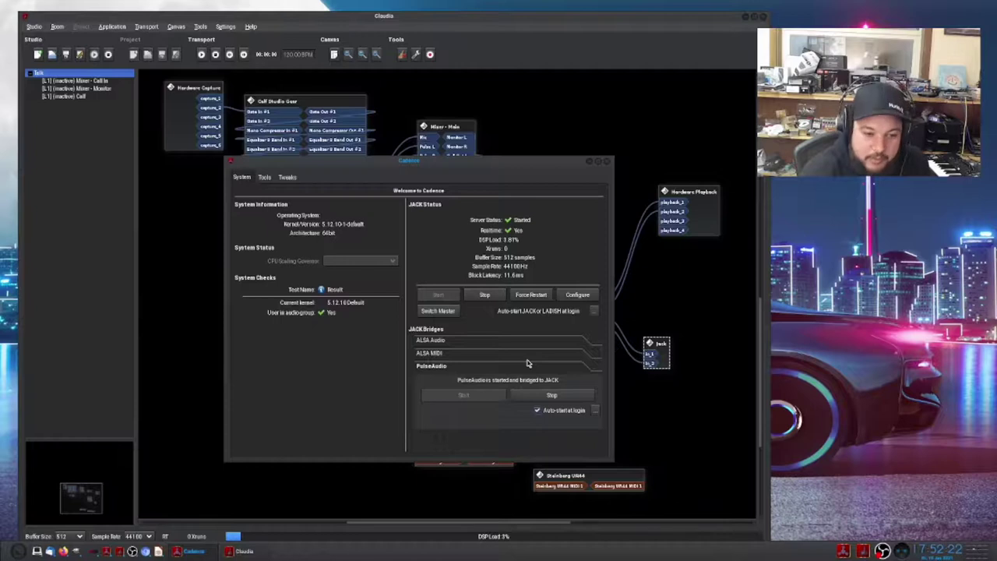
# Go back to the presentation at "Configuring Jack" and advance it to the "Connecting Applications" slide.
pyautogui.hotkey('ctrl', 'alt', 'Left')
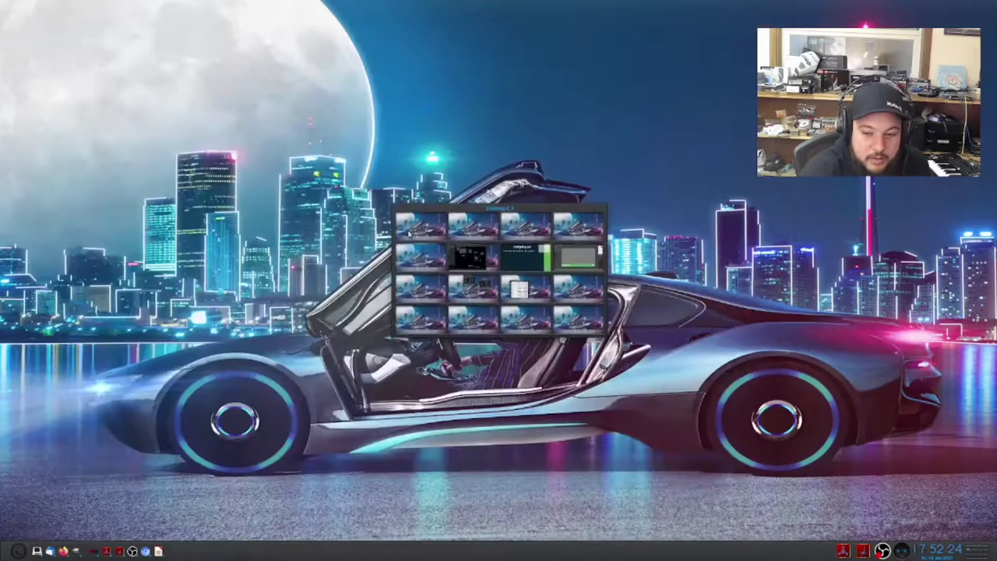
pyautogui.hotkey('ctrl', 'alt', 'Right')
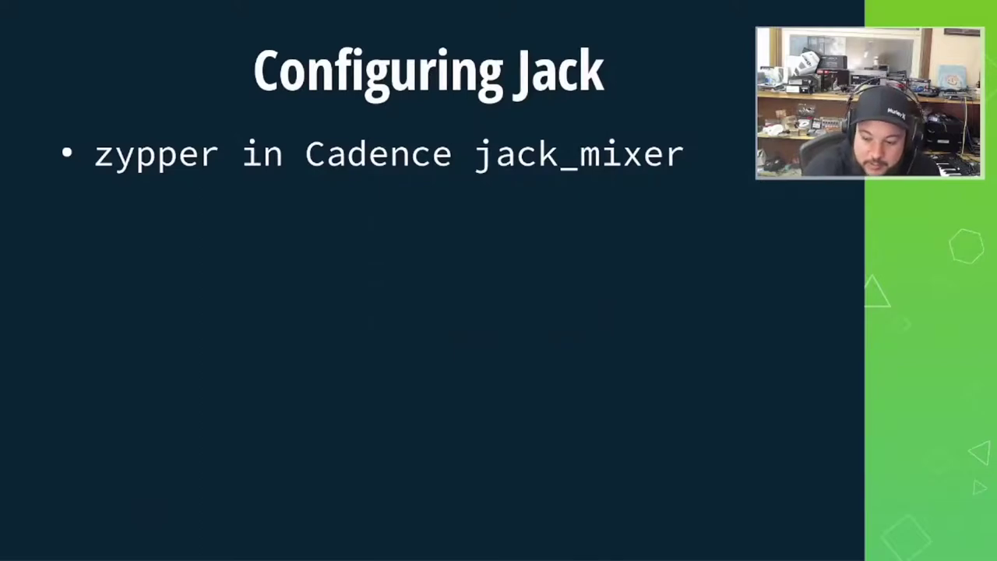
pyautogui.press('Right')
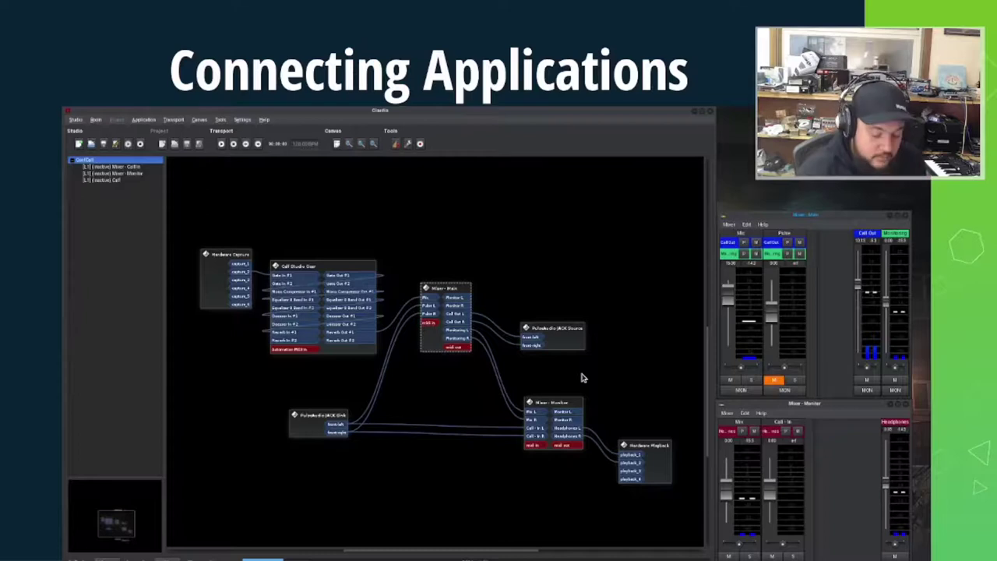
# Switch back to Claudia, close the Cadence window covering it, and move the Hardware Playback box down closer to Mixer - Monitor.
pyautogui.press('Right')
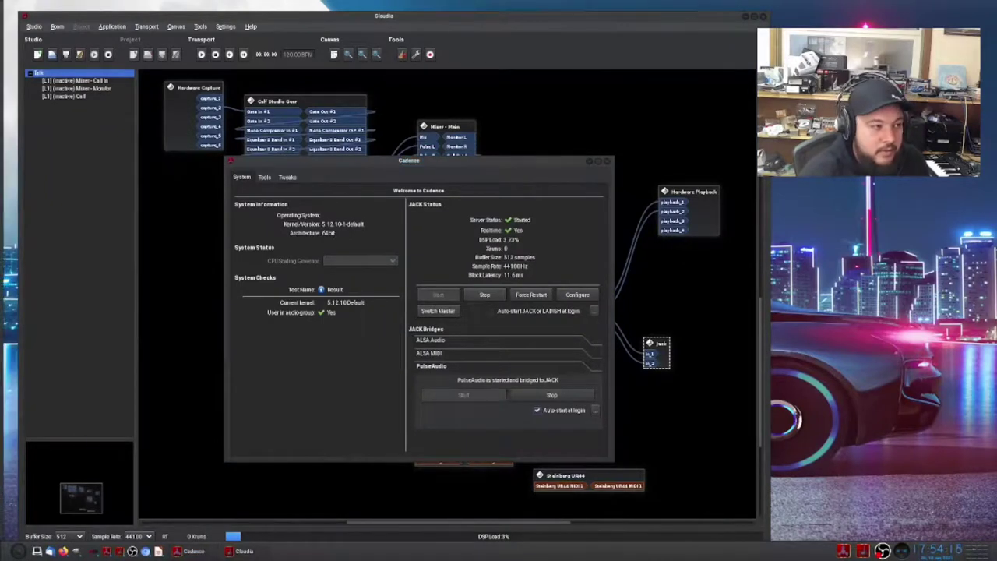
pyautogui.click(610, 162)
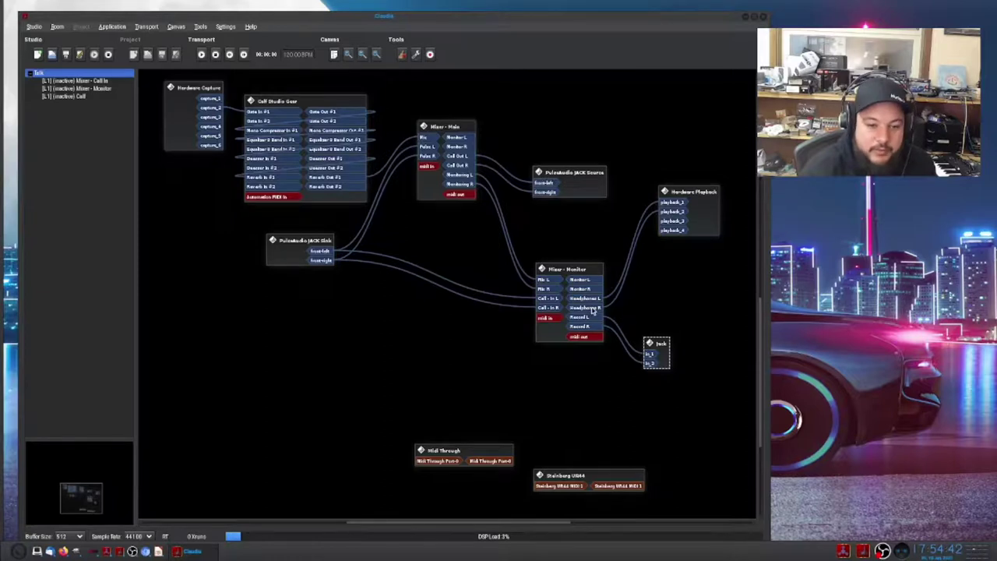
pyautogui.moveTo(694, 206); pyautogui.dragTo(694, 247)
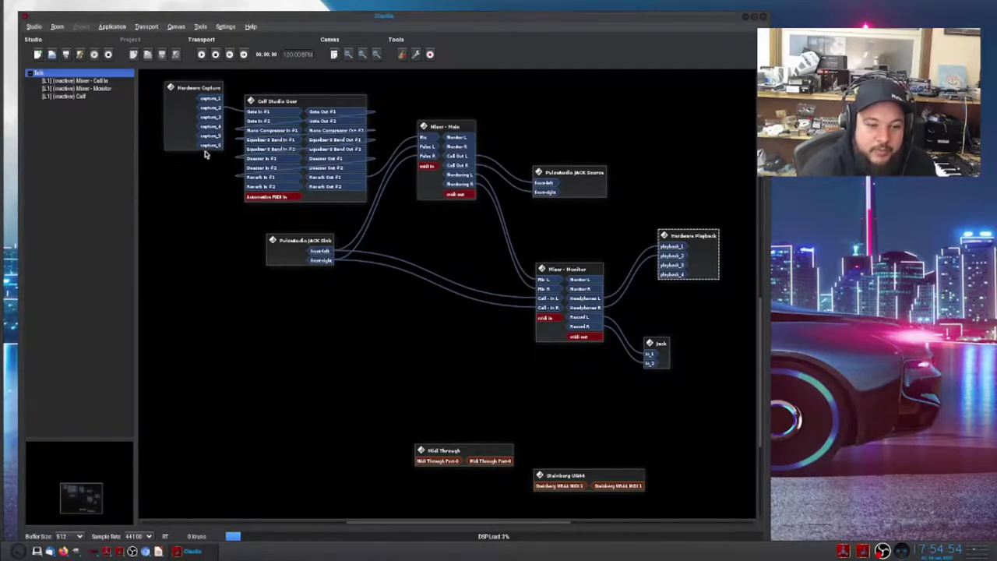
# Connect capture_4 of Hardware Capture to playback_4 of Hardware Playback, and disconnect that link again.
pyautogui.moveTo(216, 130); pyautogui.dragTo(668, 280)
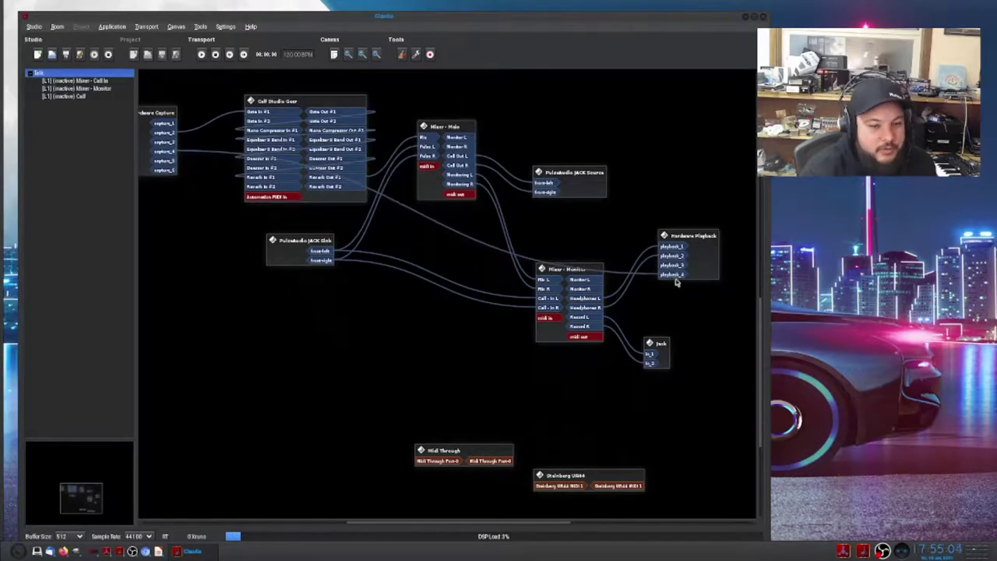
pyautogui.rightClick(674, 278)
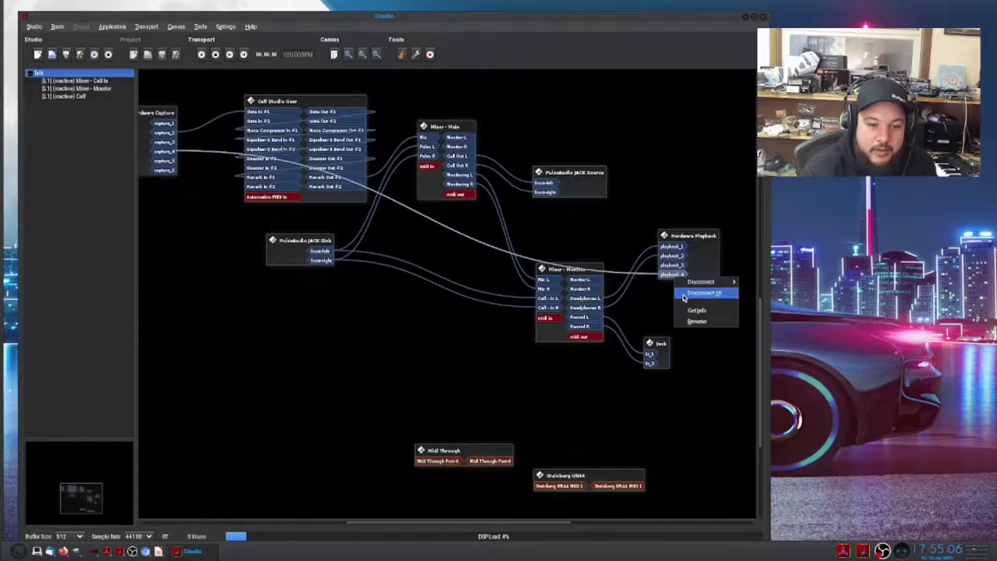
pyautogui.moveTo(706, 282)
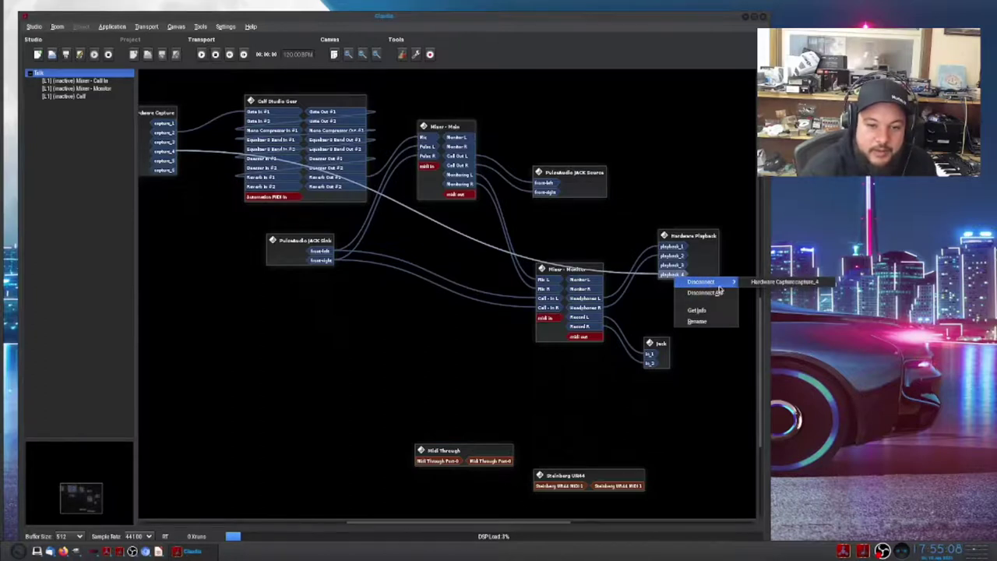
pyautogui.click(756, 284)
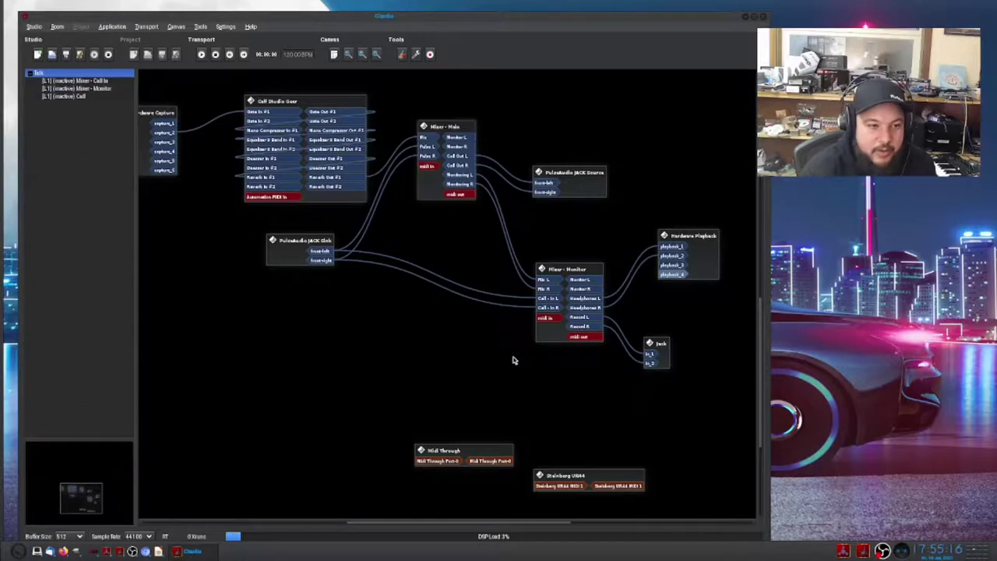
# Examine the patchbay routing from Hardware Capture through Calf Studio Gear and both mixers to Hardware Playback.
pyautogui.scroll(2, 513, 360)
pyautogui.scroll(-3, 510, 370)
pyautogui.scroll(1, 477, 358)
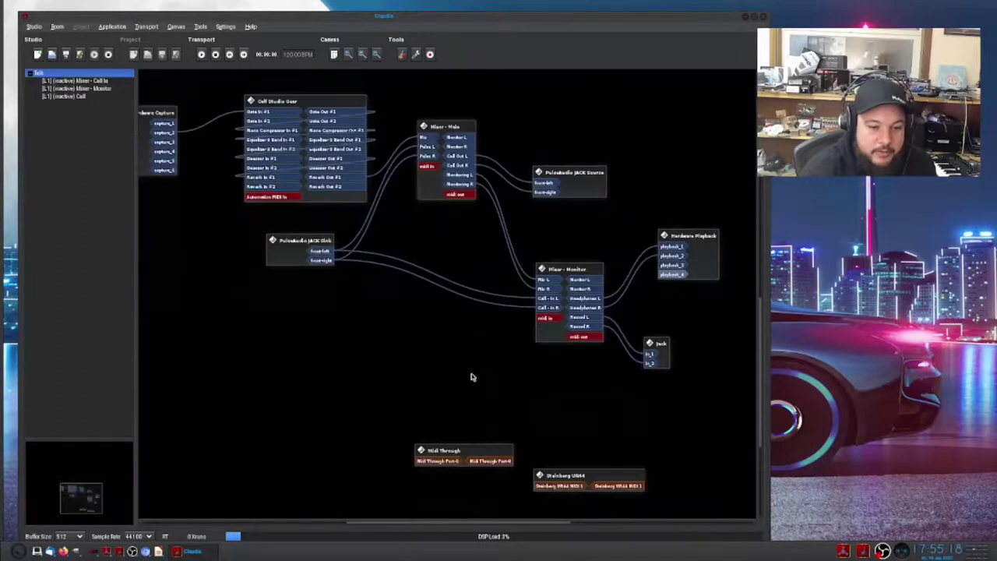
pyautogui.moveTo(443, 520); pyautogui.dragTo(419, 519)
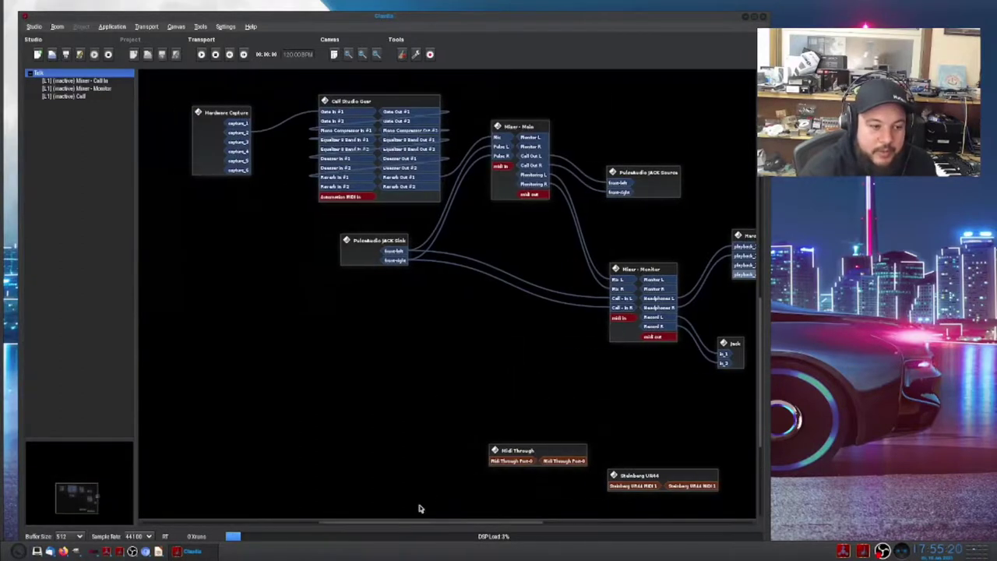
pyautogui.scroll(3, 433, 483)
pyautogui.scroll(-3, 432, 483)
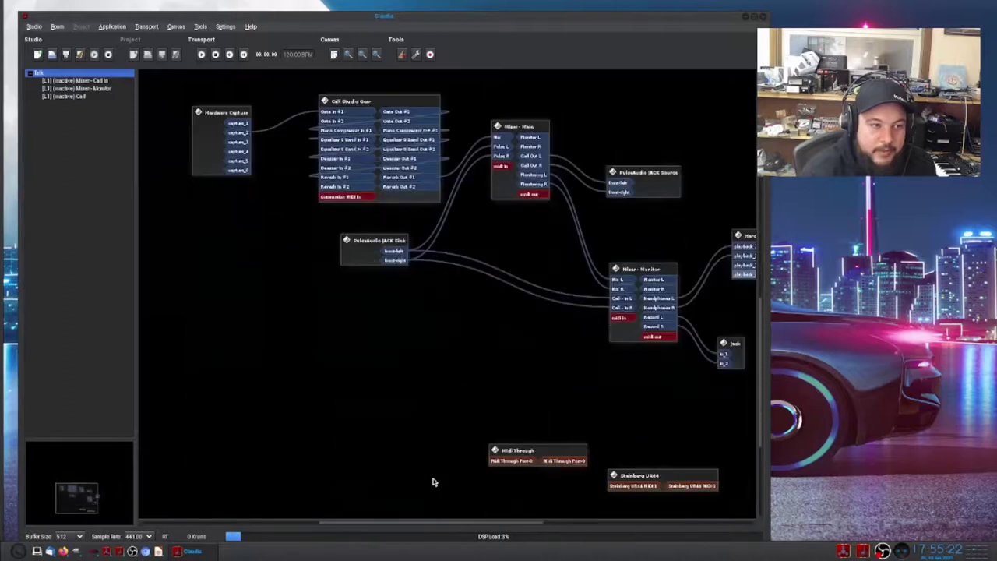
pyautogui.moveTo(434, 522); pyautogui.dragTo(465, 523)
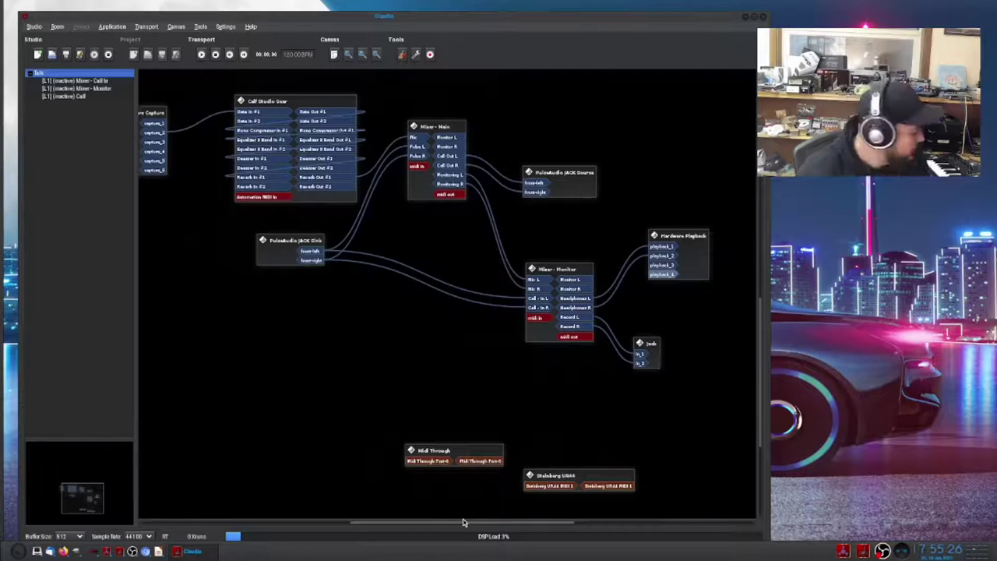
pyautogui.scroll(-2, 467, 482)
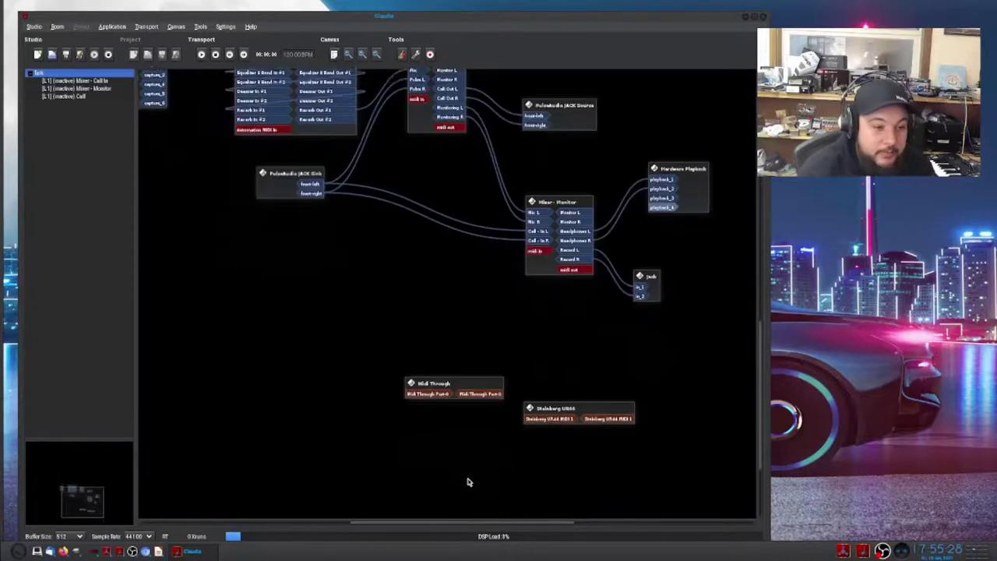
pyautogui.scroll(2, 467, 482)
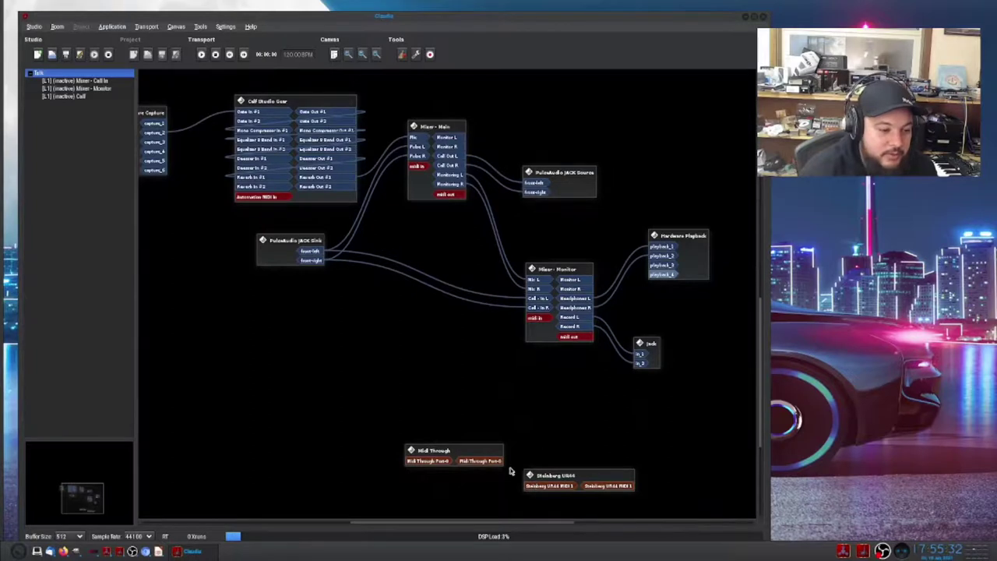
pyautogui.moveTo(425, 526)
pyautogui.mouseDown()
pyautogui.moveTo(476, 525)
pyautogui.moveTo(372, 514)
pyautogui.moveTo(420, 514)
pyautogui.mouseUp()
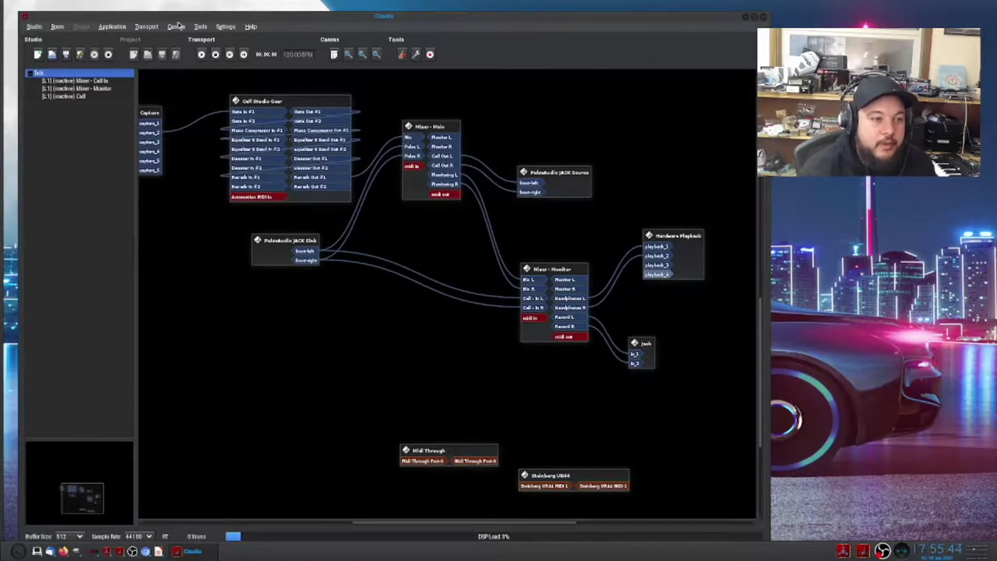
# Check the options for adding or running an application and the list of saved studios available to load.
pyautogui.click(156, 28)
pyautogui.moveTo(122, 31)
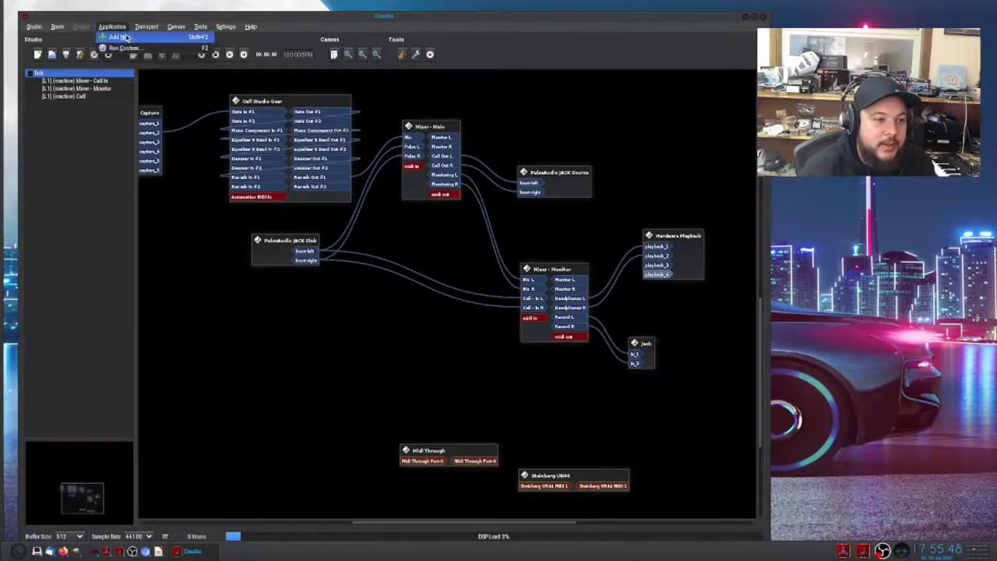
pyautogui.press('Escape')
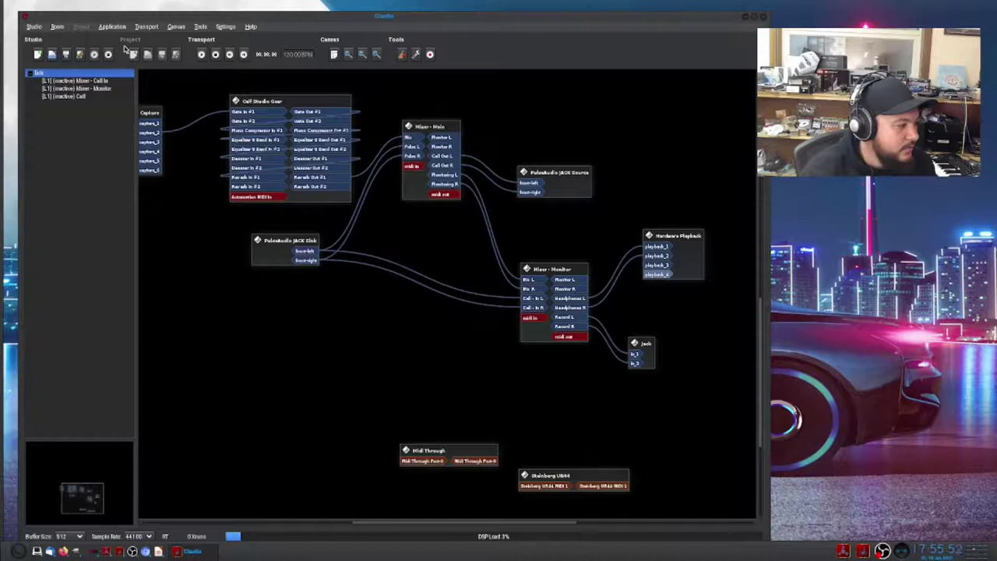
pyautogui.click(34, 26)
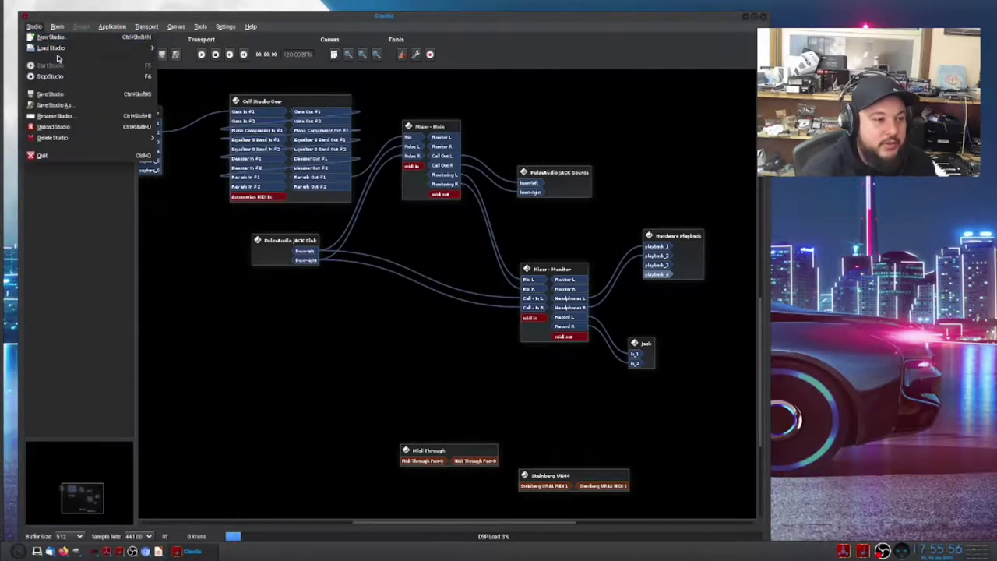
pyautogui.moveTo(73, 47)
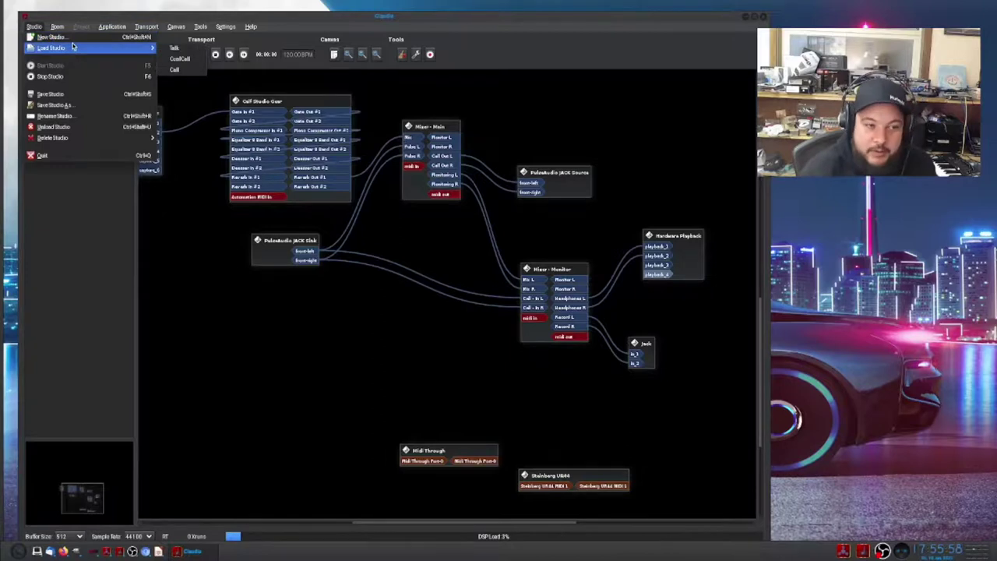
pyautogui.click(168, 59)
# Browse the DAW, Host, Instrument, Bristol, Plugin and Effect categories of the launcher for adding new applications, and close it.
pyautogui.click(117, 28)
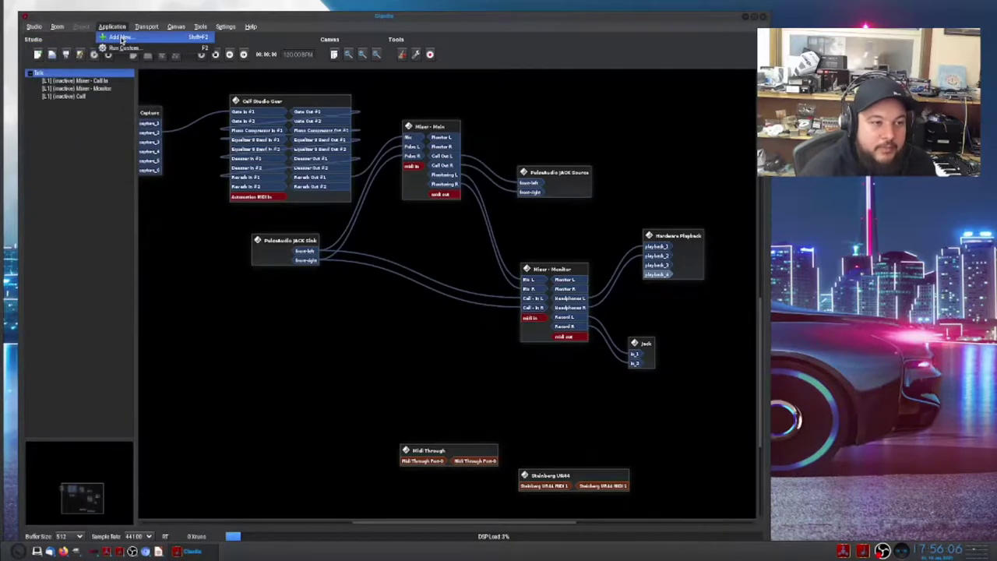
pyautogui.click(121, 39)
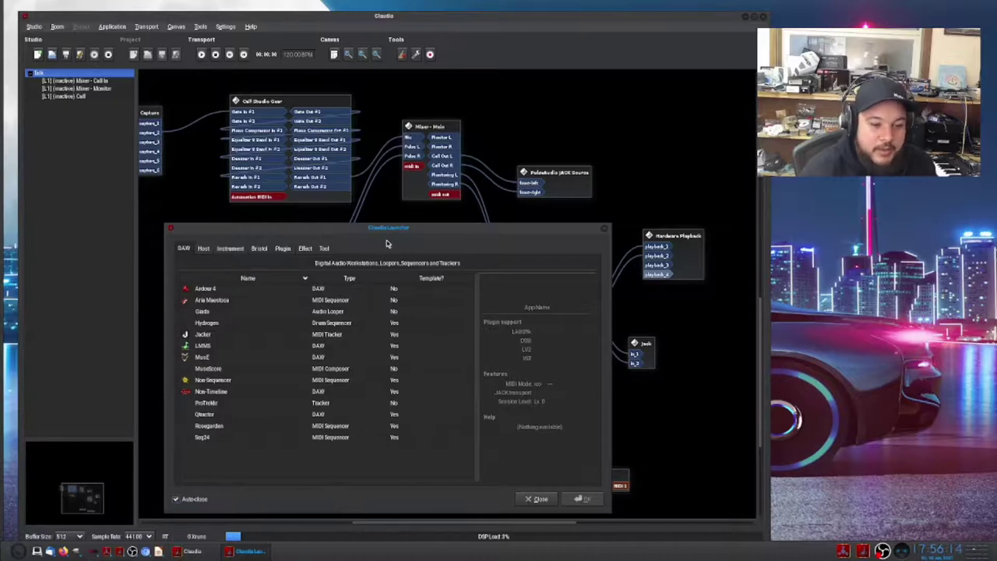
pyautogui.moveTo(394, 234); pyautogui.dragTo(410, 224)
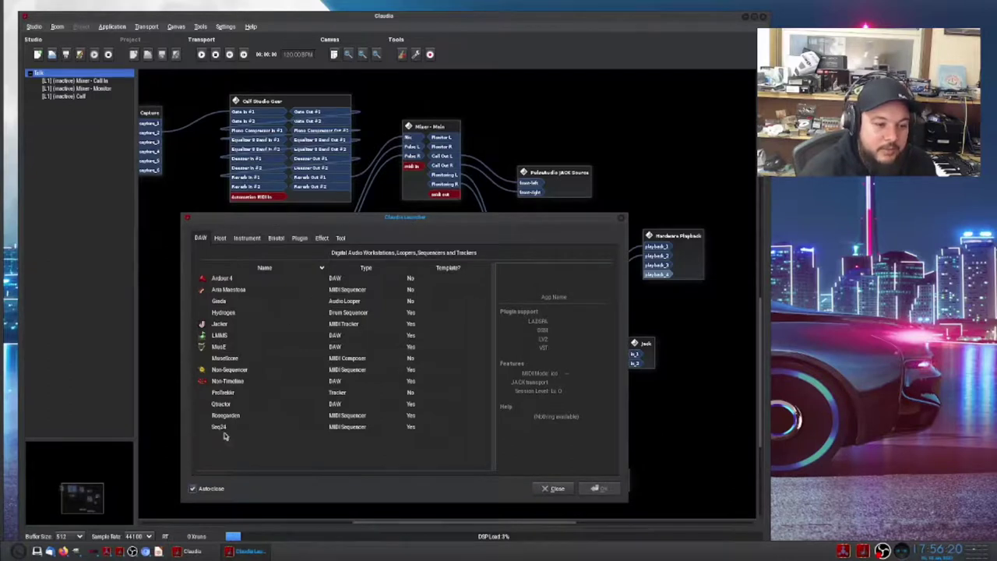
pyautogui.click(221, 238)
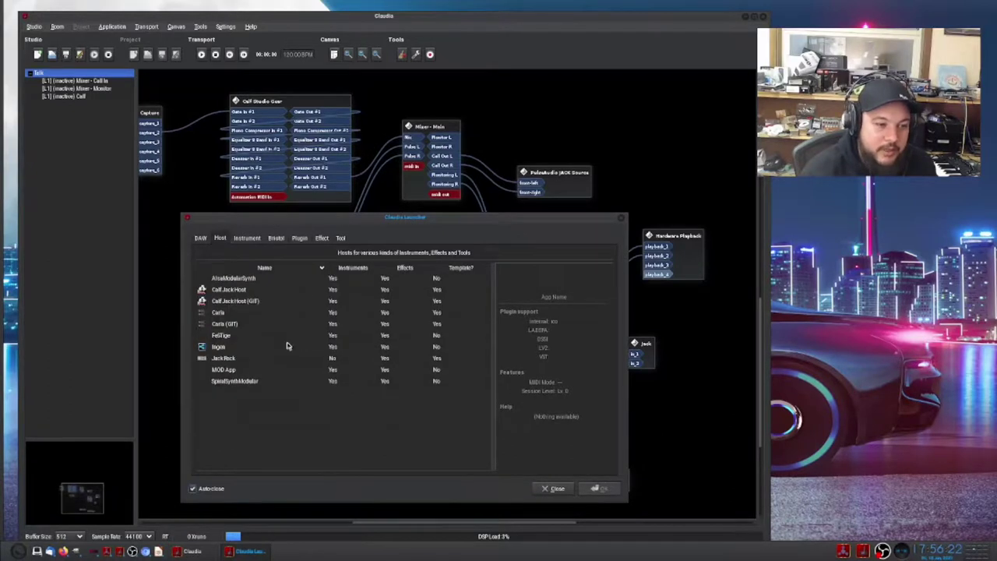
pyautogui.click(259, 240)
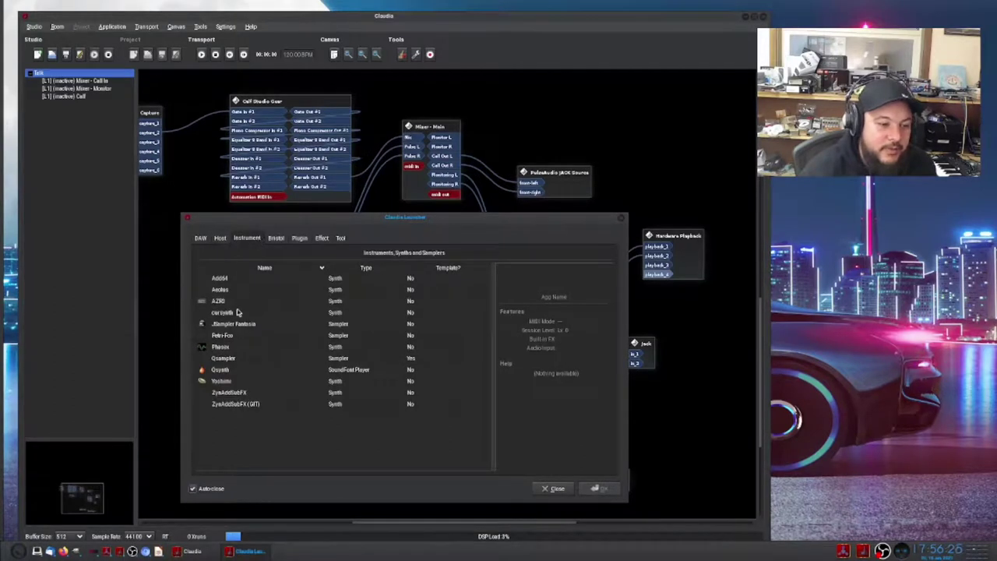
pyautogui.click(277, 240)
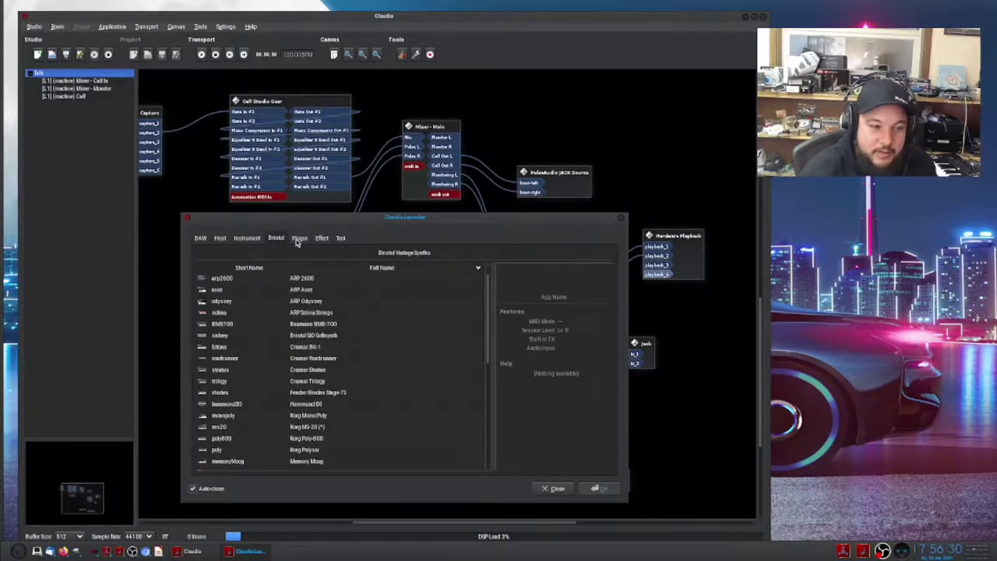
pyautogui.click(298, 240)
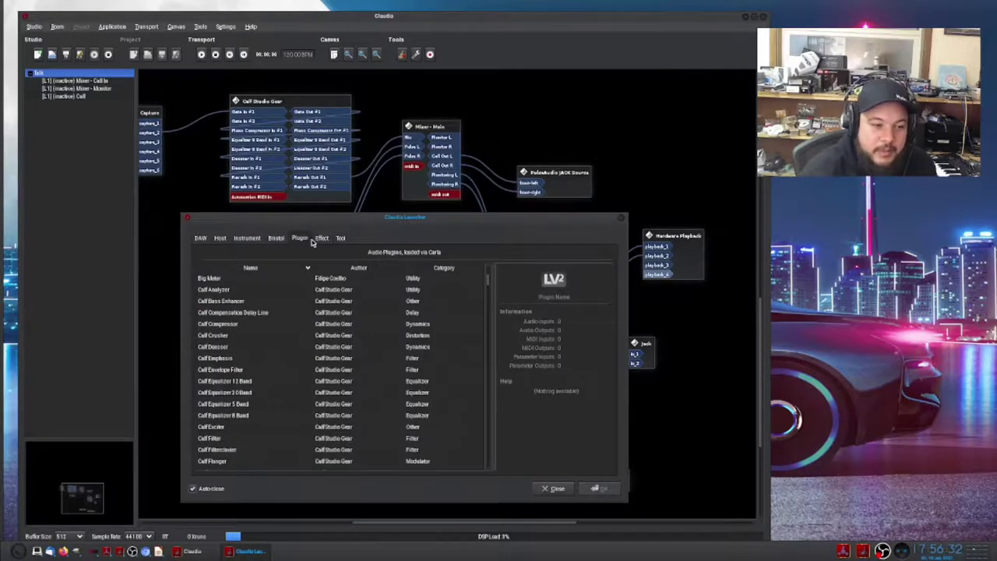
pyautogui.click(320, 240)
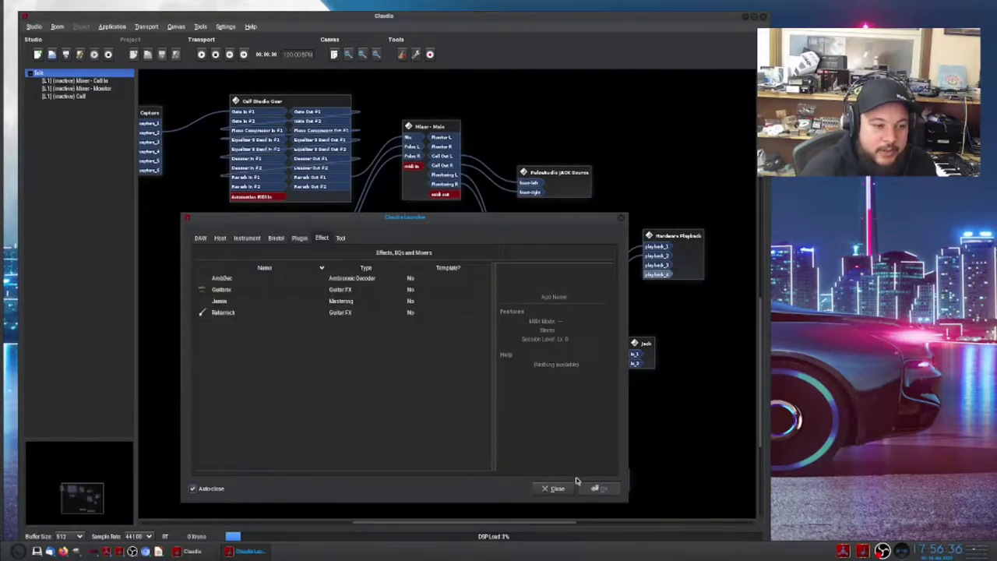
pyautogui.click(555, 489)
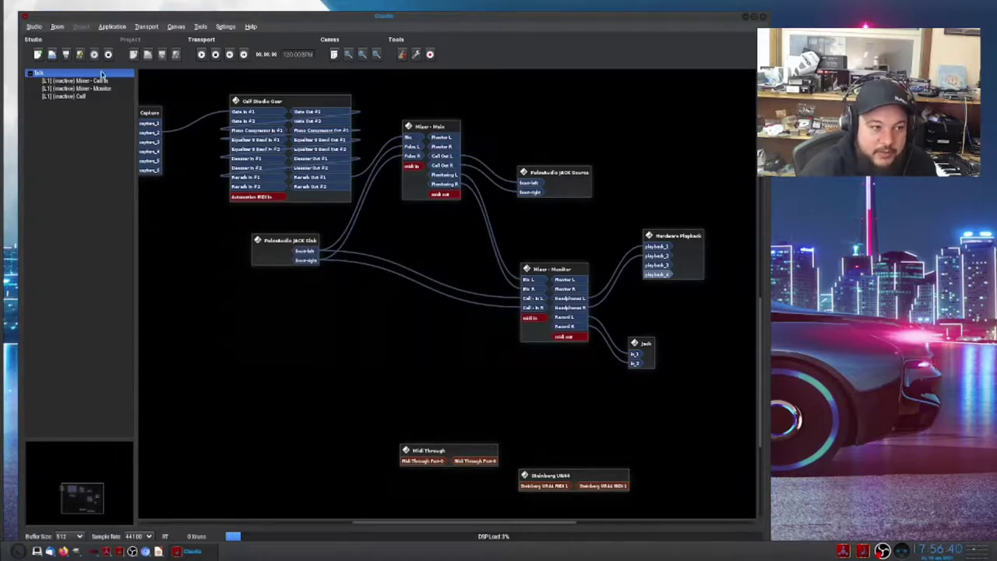
# Check the option for running a custom application, and show the presentation's "Launching Applications" slide with the jack_mixer and calfjackhost commands.
pyautogui.click(110, 27)
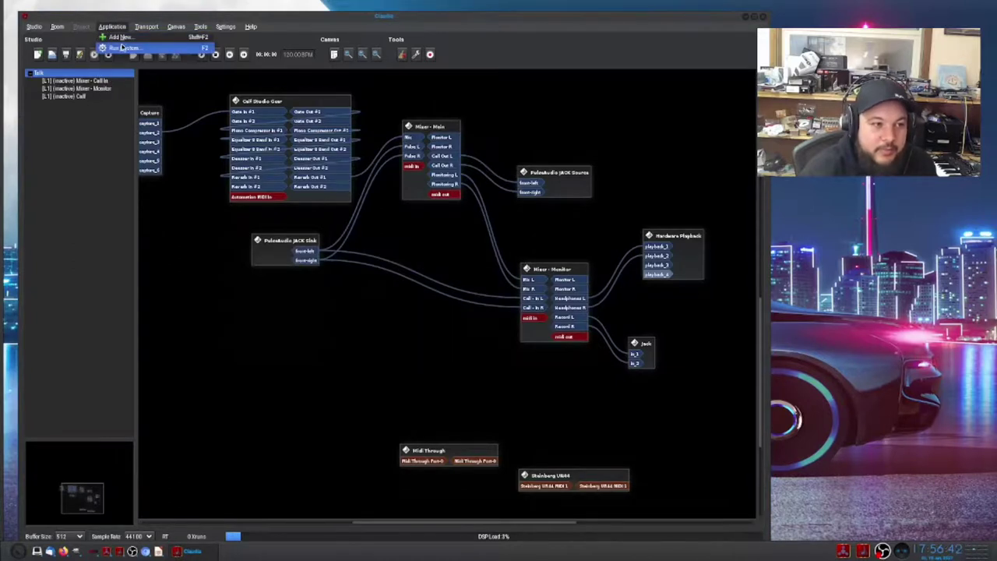
pyautogui.click(330, 378)
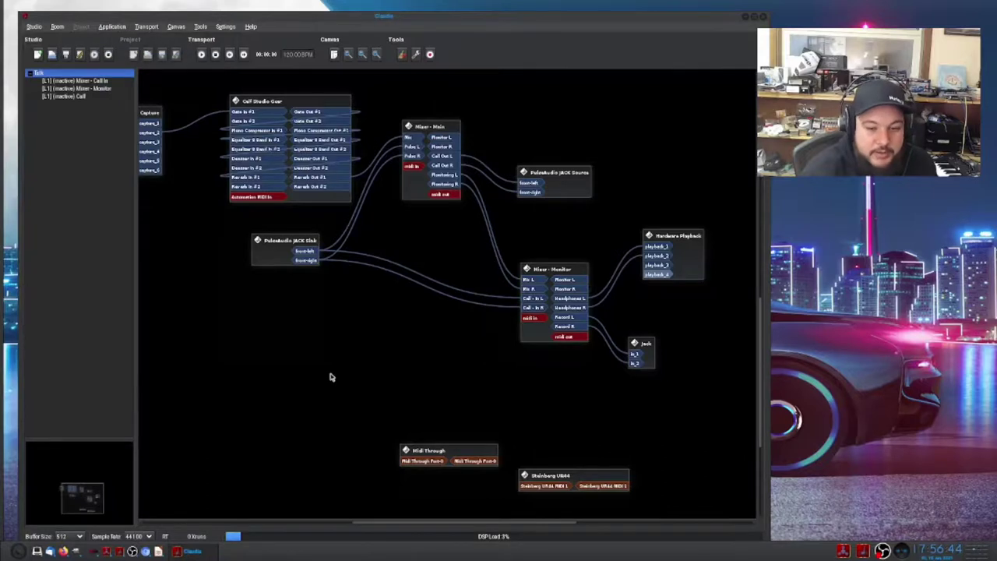
pyautogui.hotkey('ctrl', 'alt', 'Right')
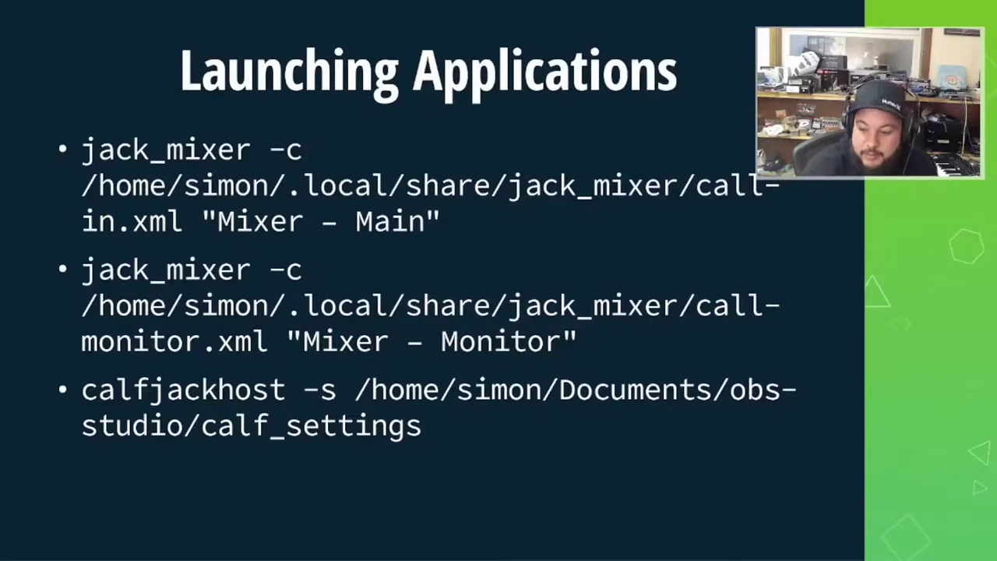
pyautogui.press('Right')
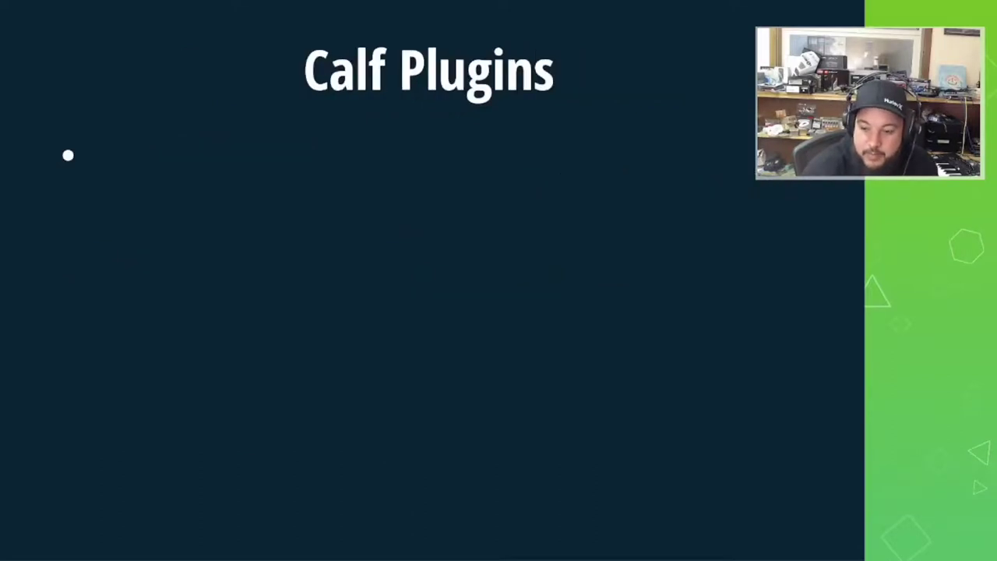
pyautogui.press('Left')
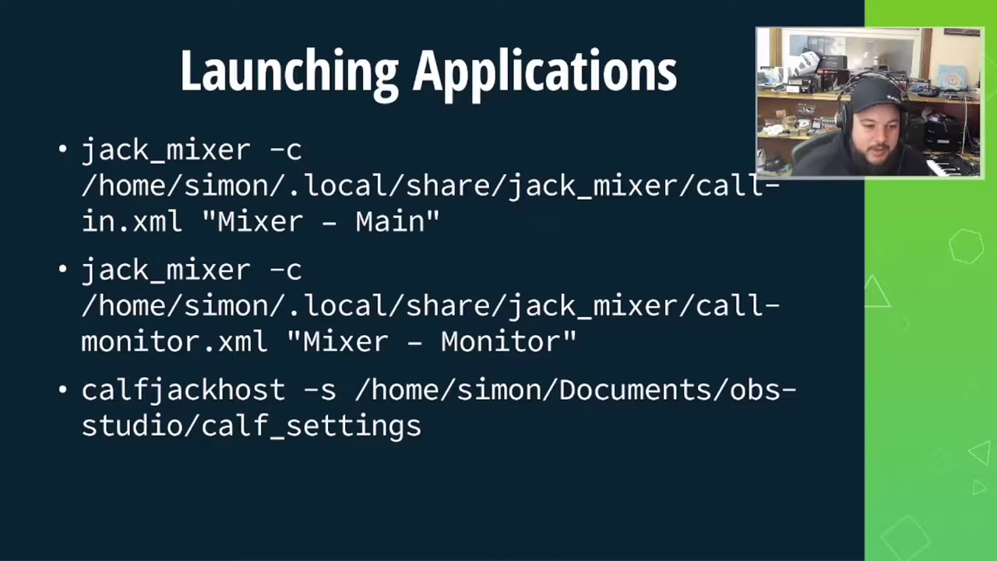
# Page through the "Connecting Applications", "Launching Applications" and "Calf Plugins" slides, ending on "Connecting Applications".
pyautogui.click(813, 303)
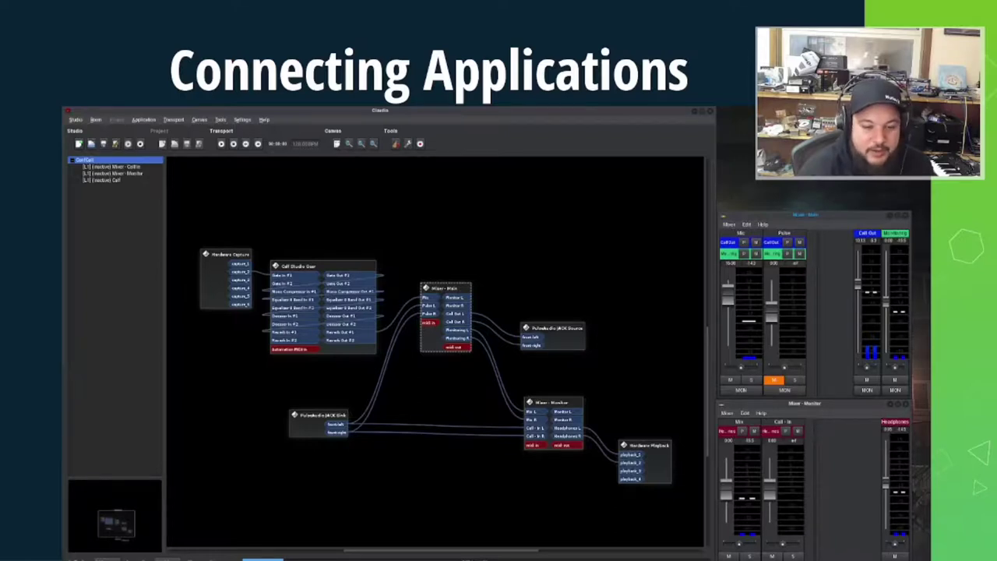
pyautogui.press('Right')
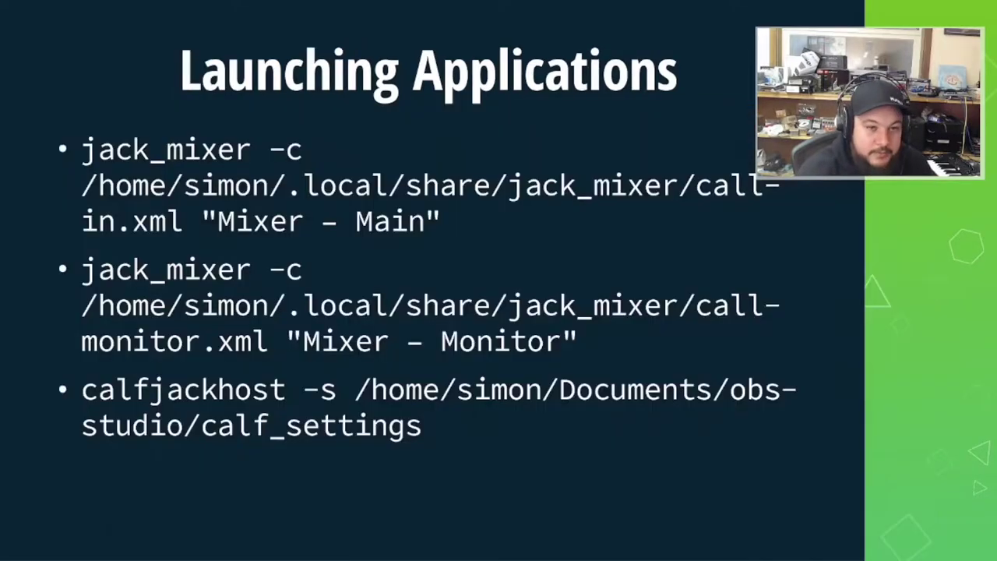
pyautogui.press('Right')
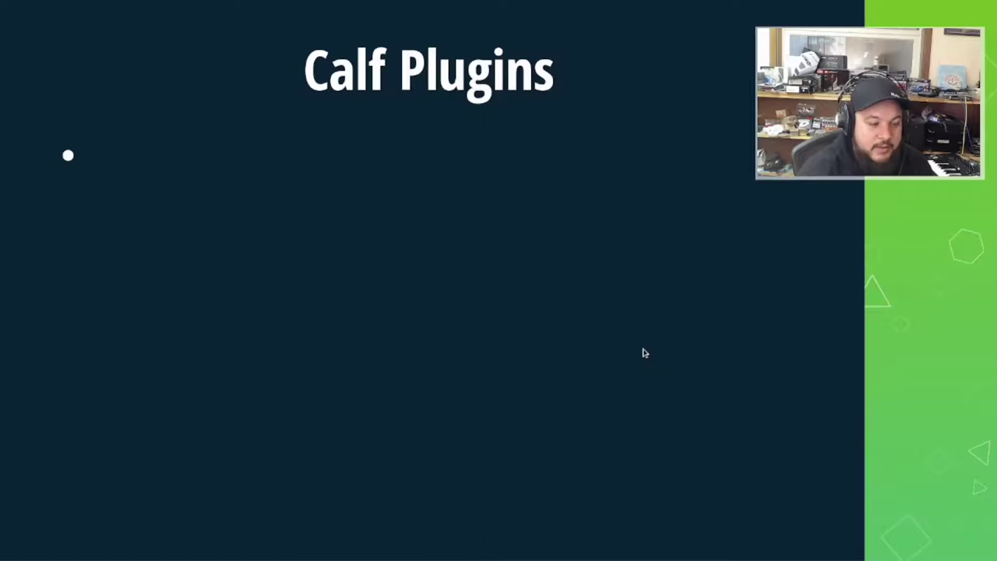
pyautogui.press('Left')
pyautogui.press('Right')
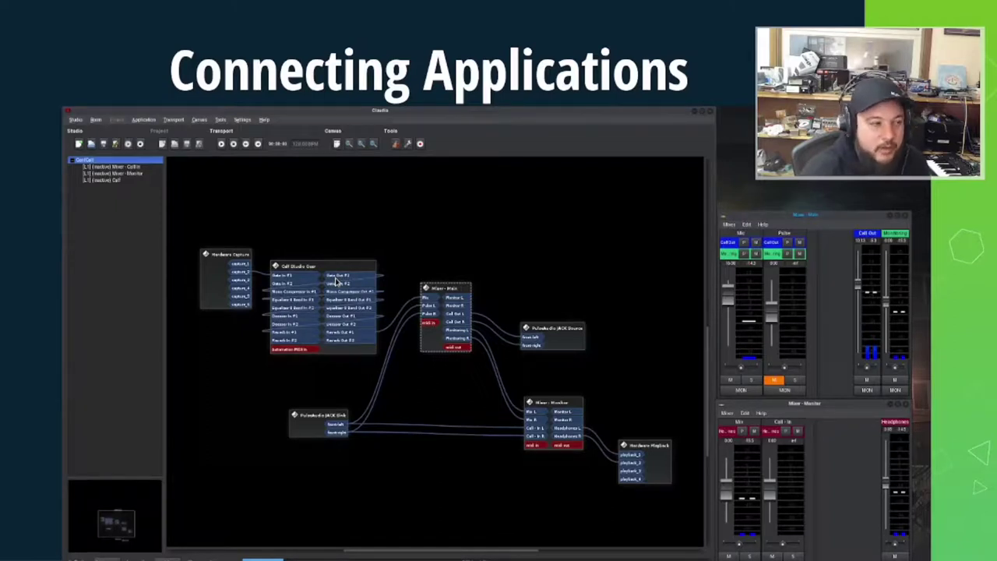
# Switch to the Calf JACK Host rack, open the Gate plugin's interface, and place both windows so that the rack stays accessible.
pyautogui.hotkey('alt', 'Tab')
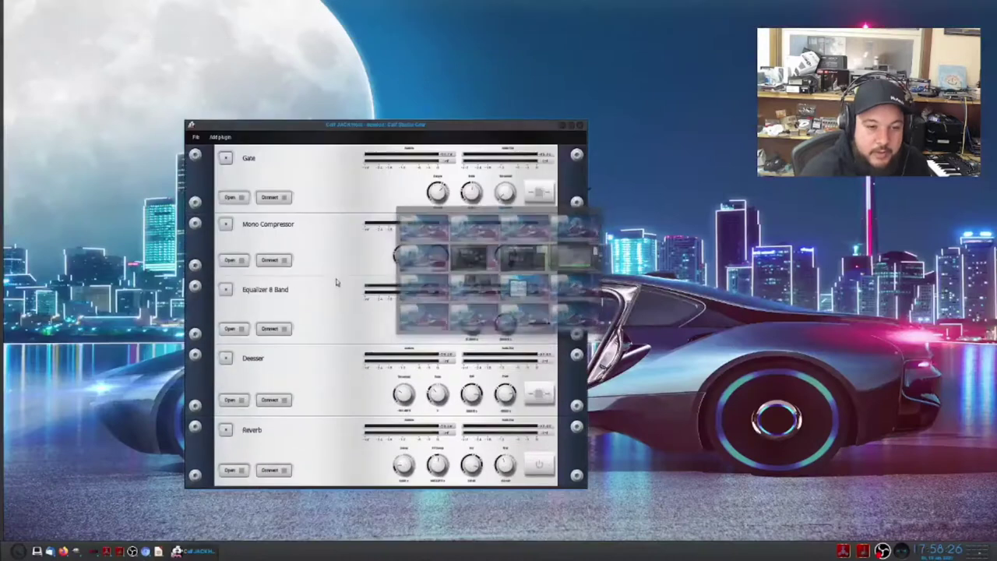
pyautogui.moveTo(413, 129); pyautogui.dragTo(302, 30)
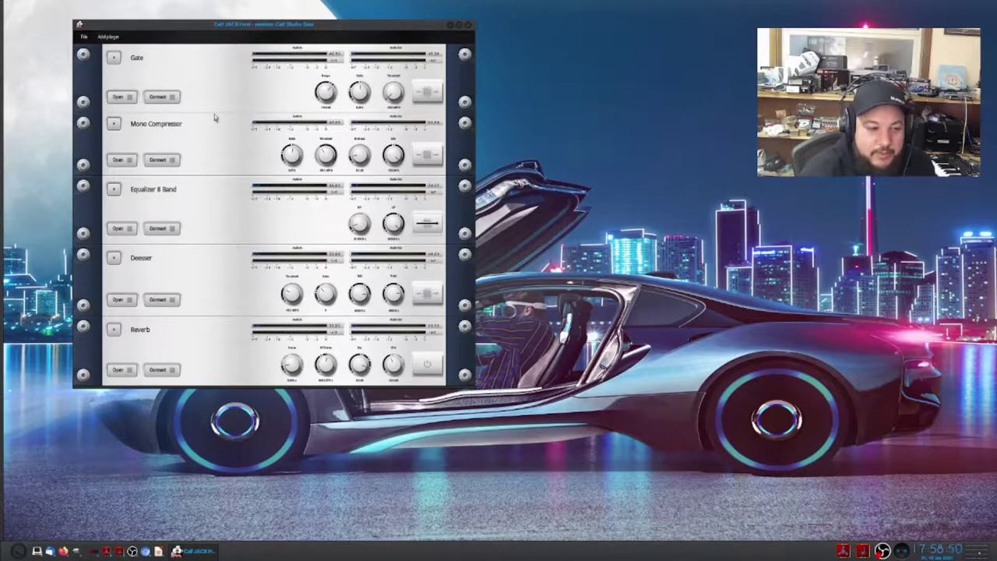
pyautogui.click(121, 97)
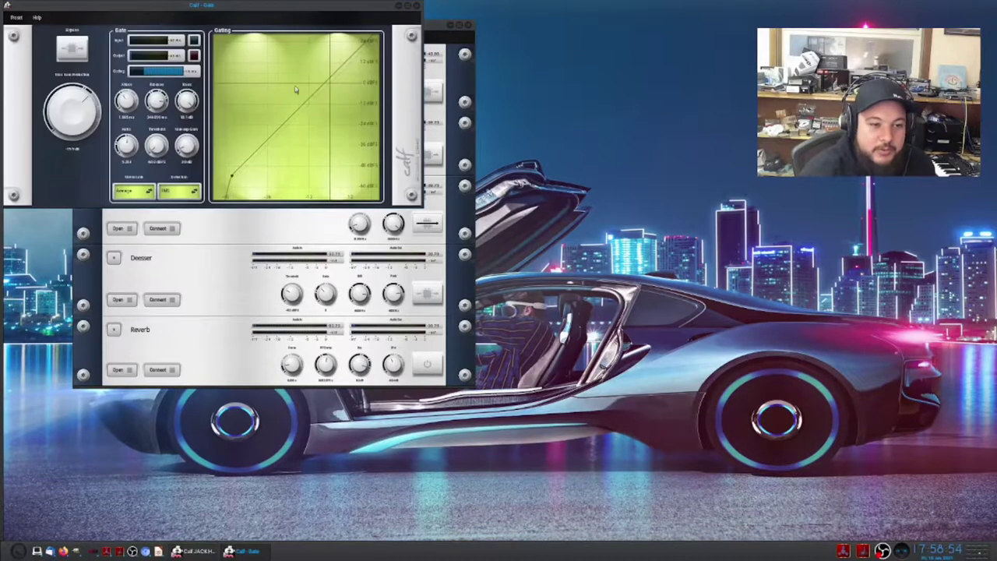
pyautogui.moveTo(326, 9); pyautogui.dragTo(592, 211)
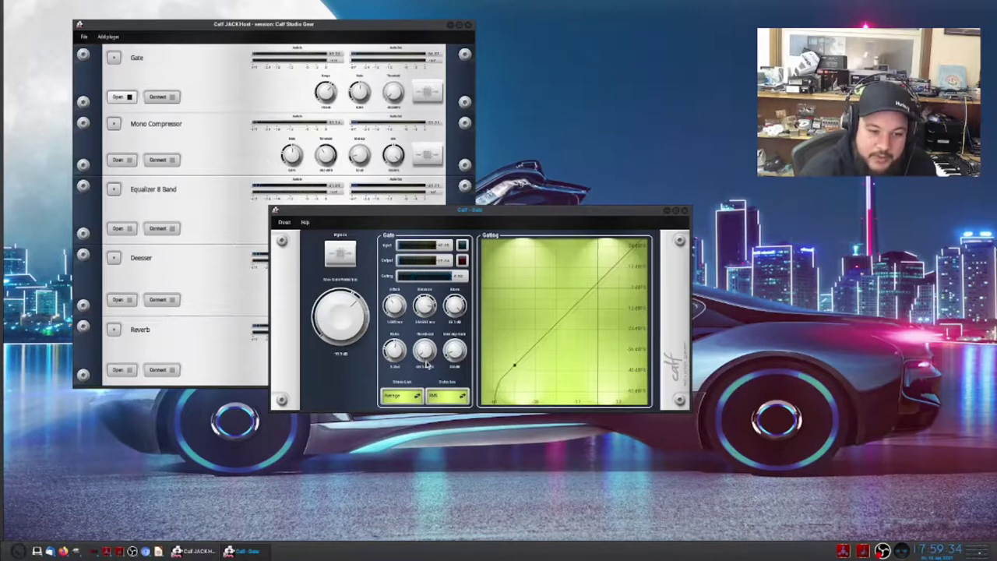
# Adjust the Gate's threshold, and toggle its bypass on and off again to compare the signal.
pyautogui.moveTo(426, 360); pyautogui.dragTo(426, 333)
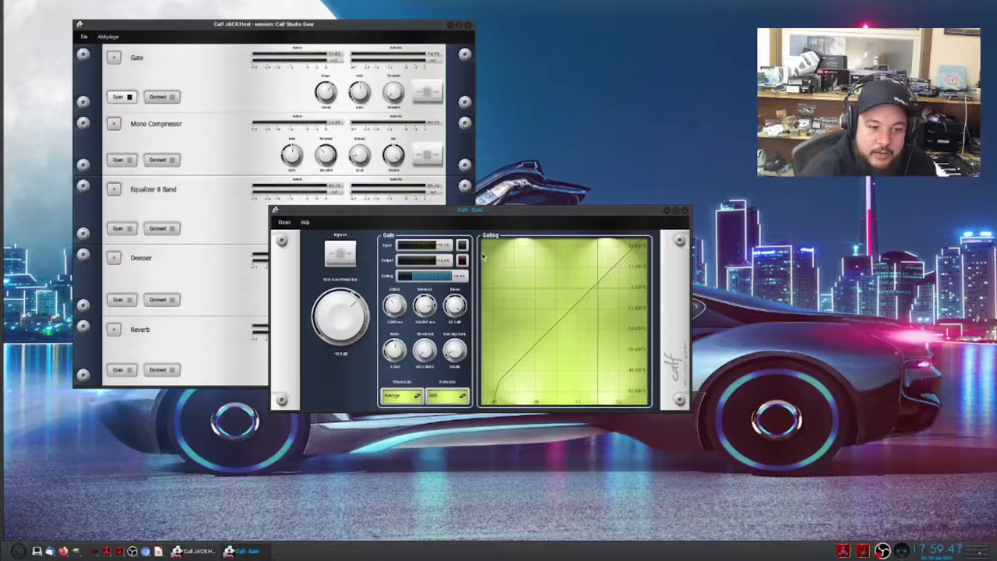
pyautogui.click(354, 259)
pyautogui.click(354, 258)
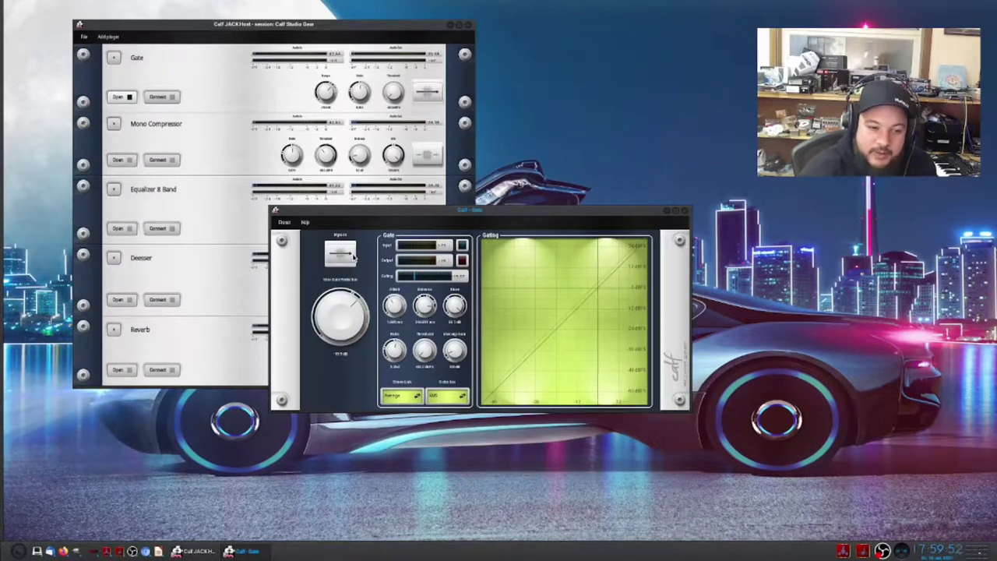
# Move the Gate window clear of the rack, open the Mono Compressor's interface, and place it above the Gate window.
pyautogui.moveTo(403, 218); pyautogui.dragTo(562, 255)
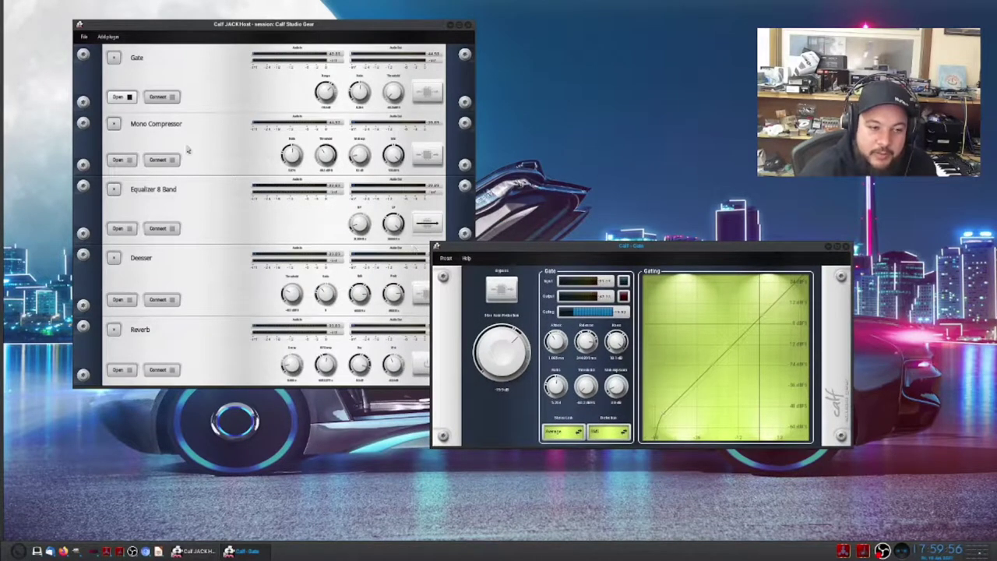
pyautogui.click(124, 160)
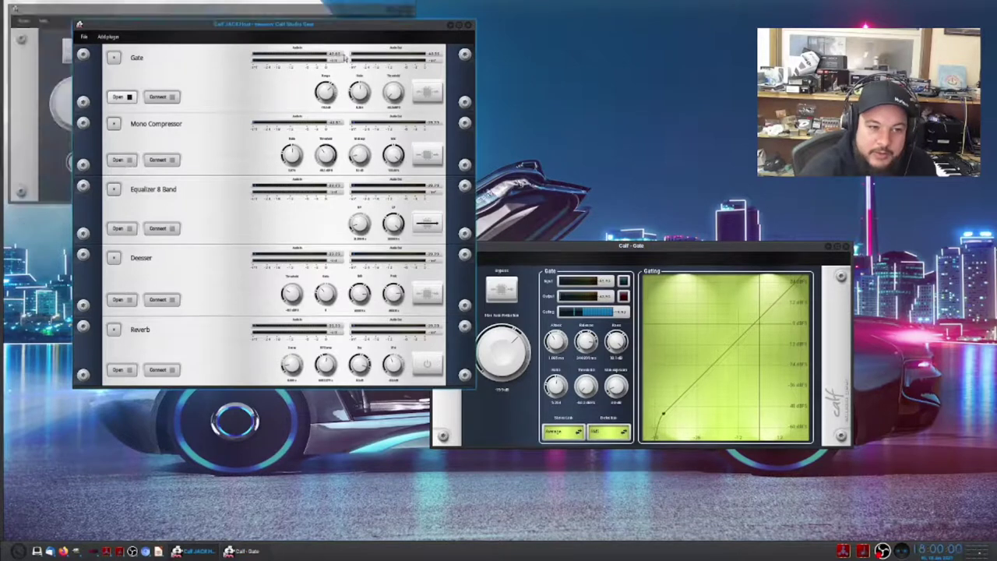
pyautogui.click(120, 160)
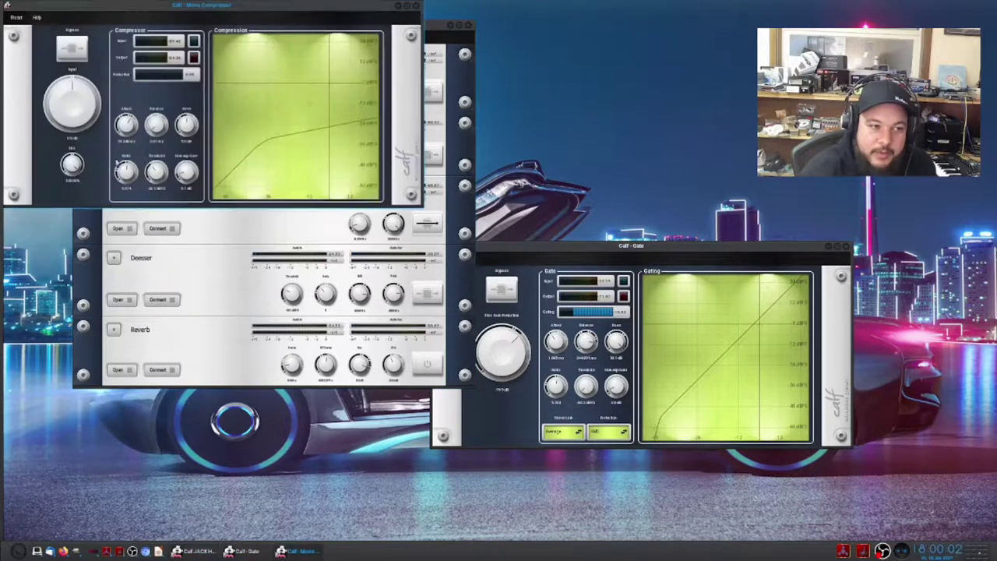
pyautogui.moveTo(289, 14); pyautogui.dragTo(525, 111)
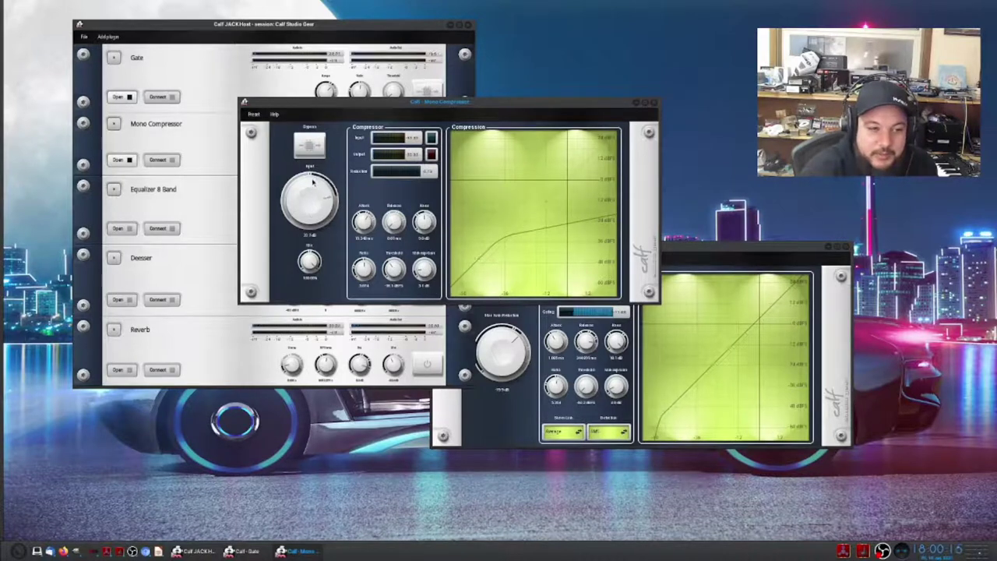
# Bring the Gate forward to point out its threshold, lower the Mono Compressor's input gain, and return to the Gate window.
pyautogui.click(536, 399)
pyautogui.moveTo(577, 404)
pyautogui.mouseDown()
pyautogui.moveTo(586, 394)
pyautogui.moveTo(580, 336)
pyautogui.moveTo(580, 391)
pyautogui.mouseUp()
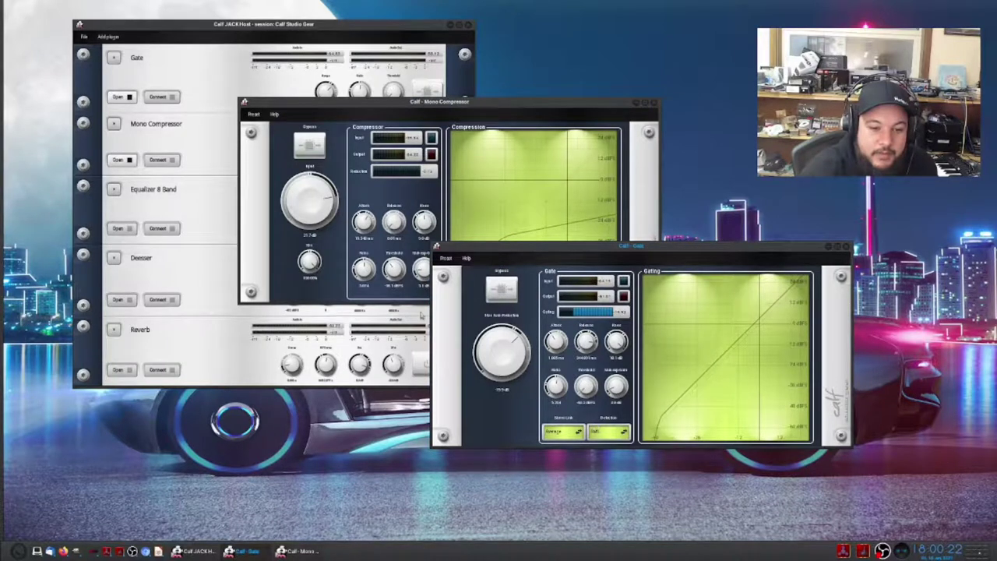
pyautogui.click(309, 225)
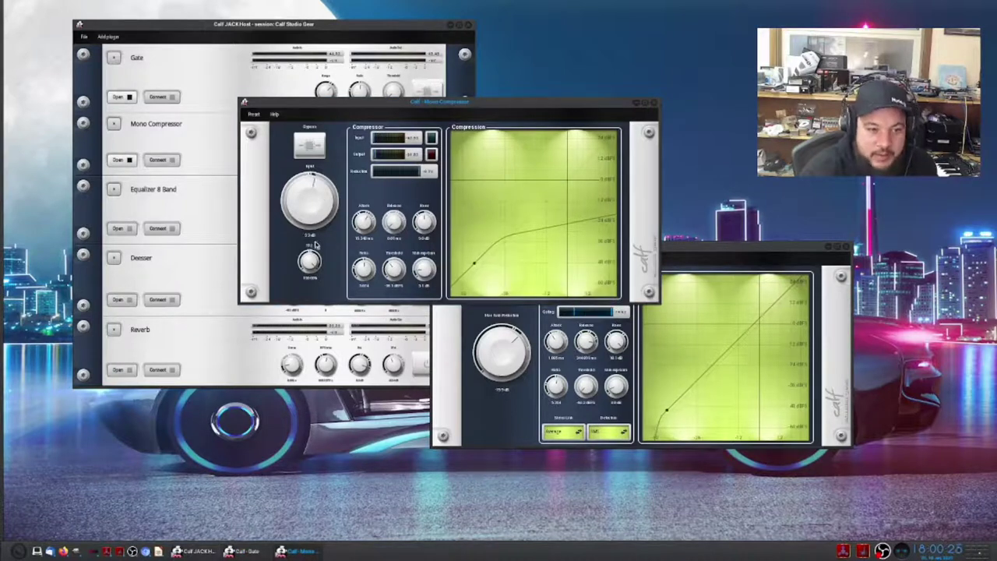
pyautogui.click(815, 255)
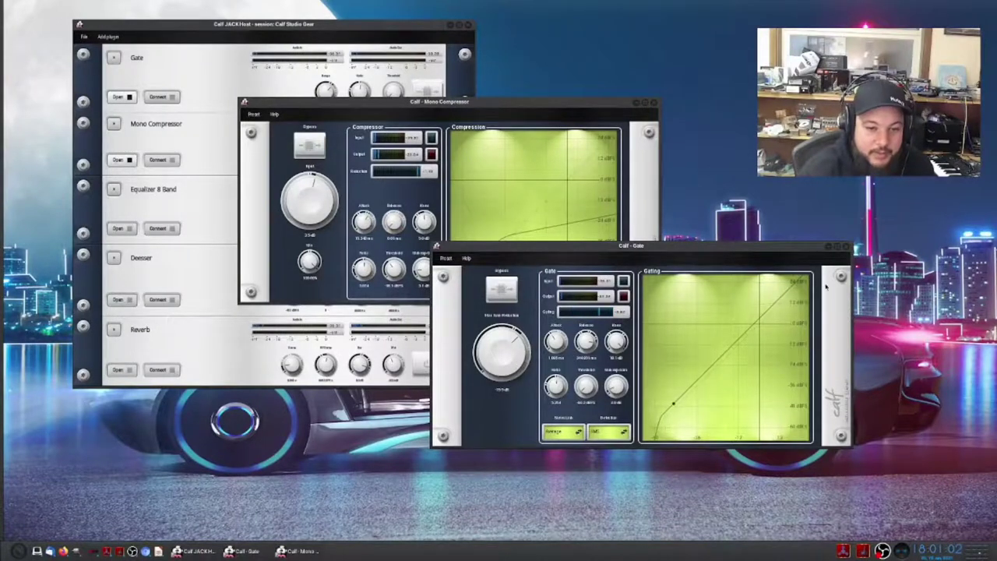
# Minimize the Gate window and reposition the Mono Compressor window slightly lower over the rack.
pyautogui.click(832, 248)
pyautogui.click(832, 248)
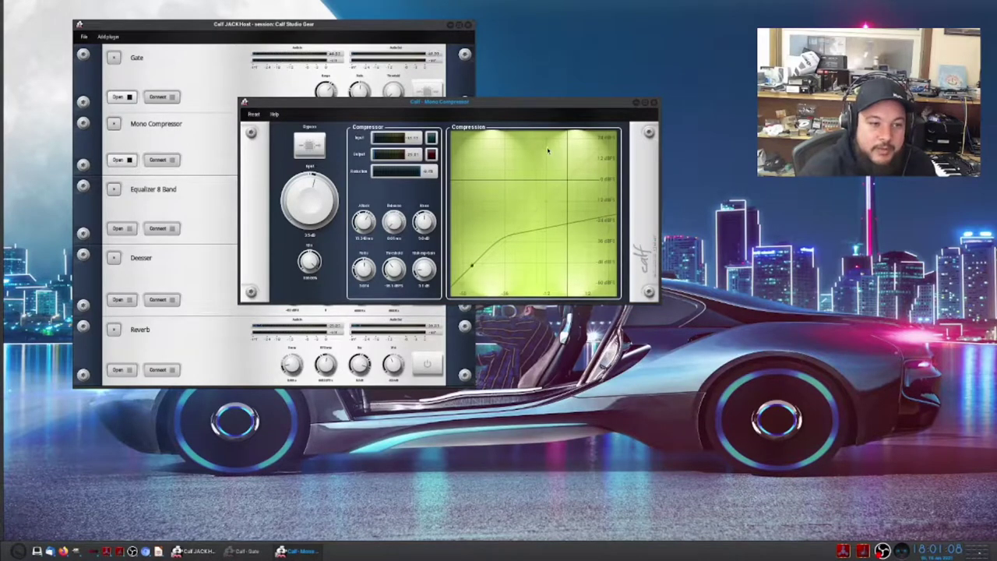
pyautogui.moveTo(548, 111); pyautogui.dragTo(550, 152)
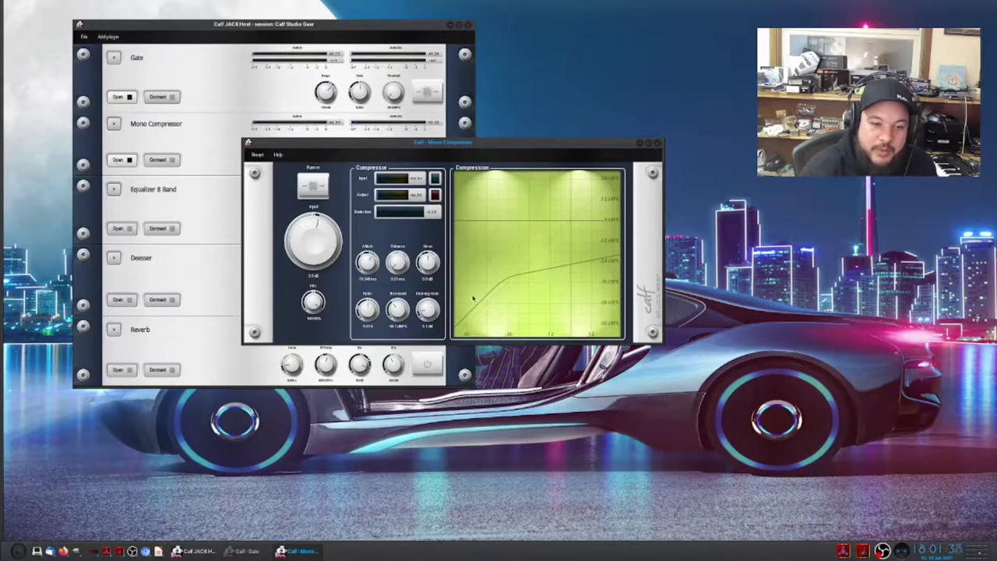
# Lower the Mono Compressor's threshold, raise it back slightly, and close the compressor's interface.
pyautogui.moveTo(397, 311); pyautogui.dragTo(394, 340)
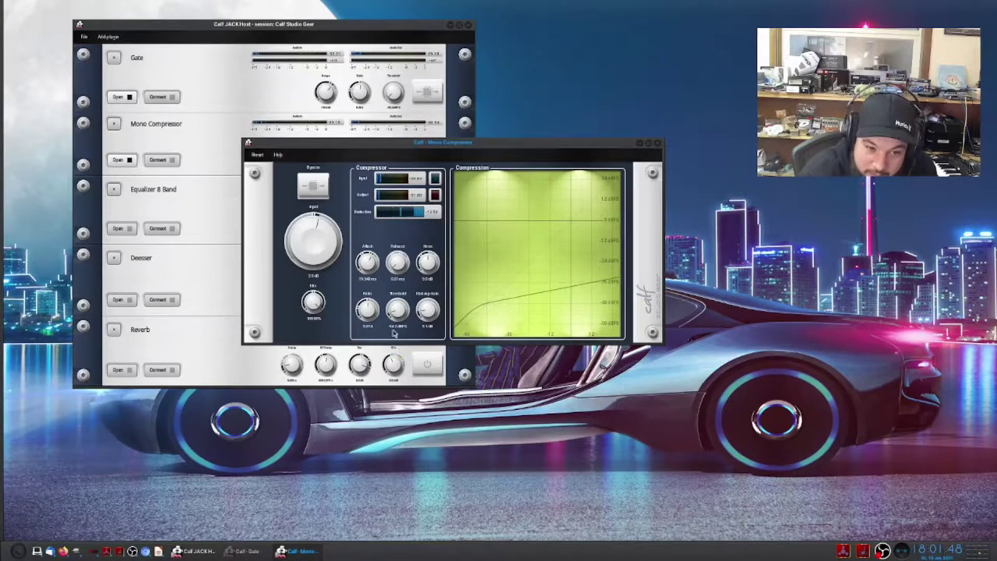
pyautogui.moveTo(402, 315); pyautogui.dragTo(398, 299)
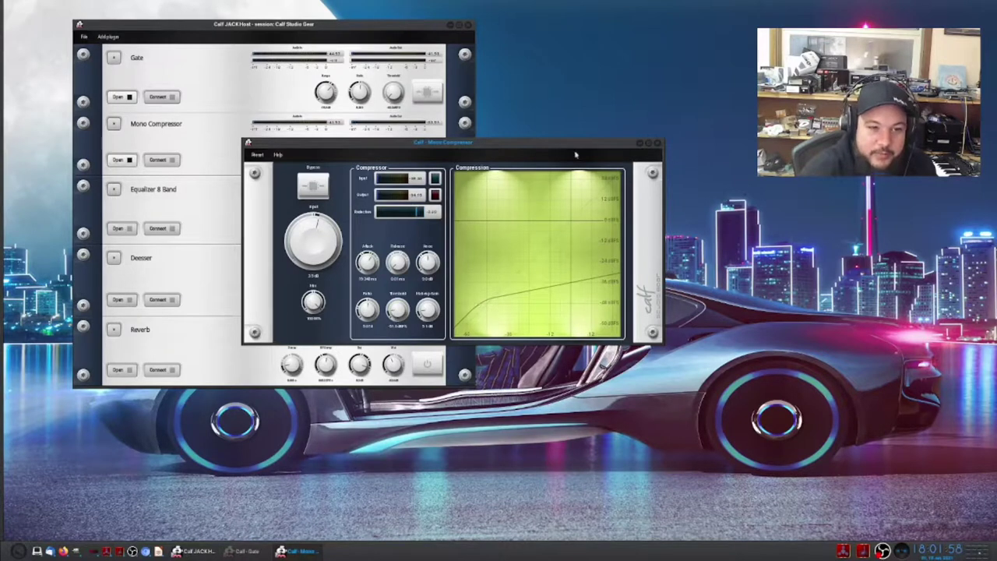
pyautogui.click(658, 145)
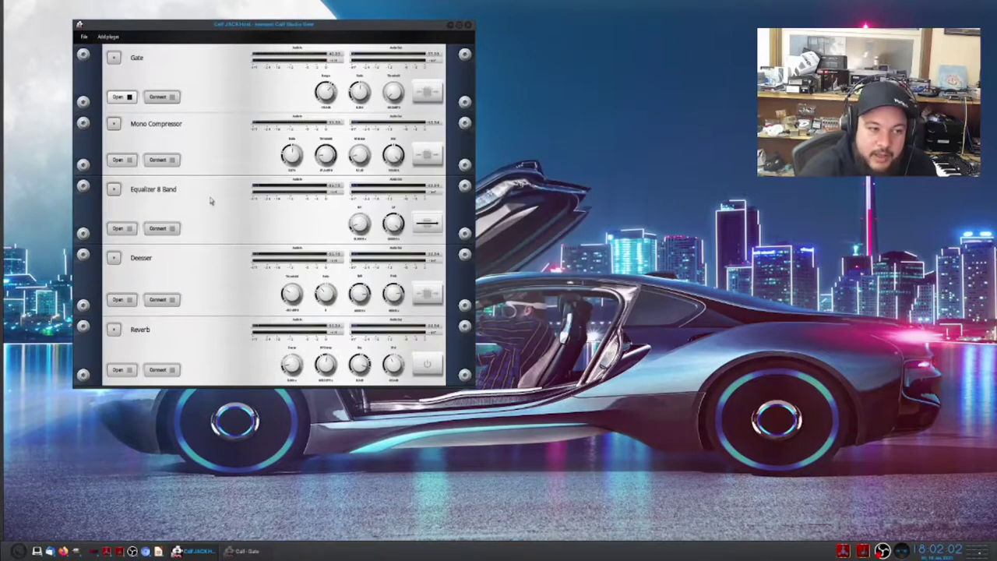
# Open the Equalizer 8 Band's interface, toggle its bypass to compare the sound, and close it.
pyautogui.click(136, 228)
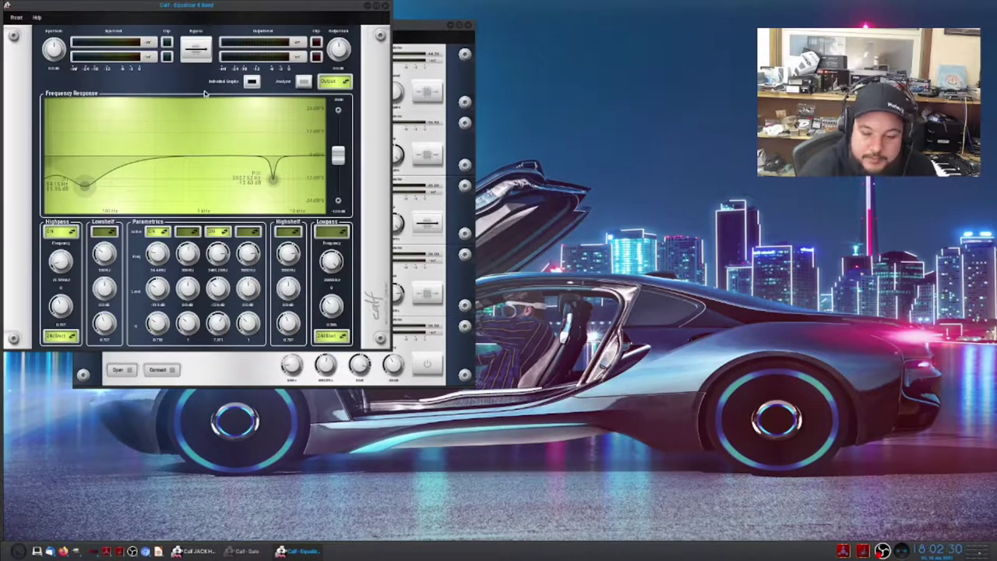
pyautogui.click(206, 53)
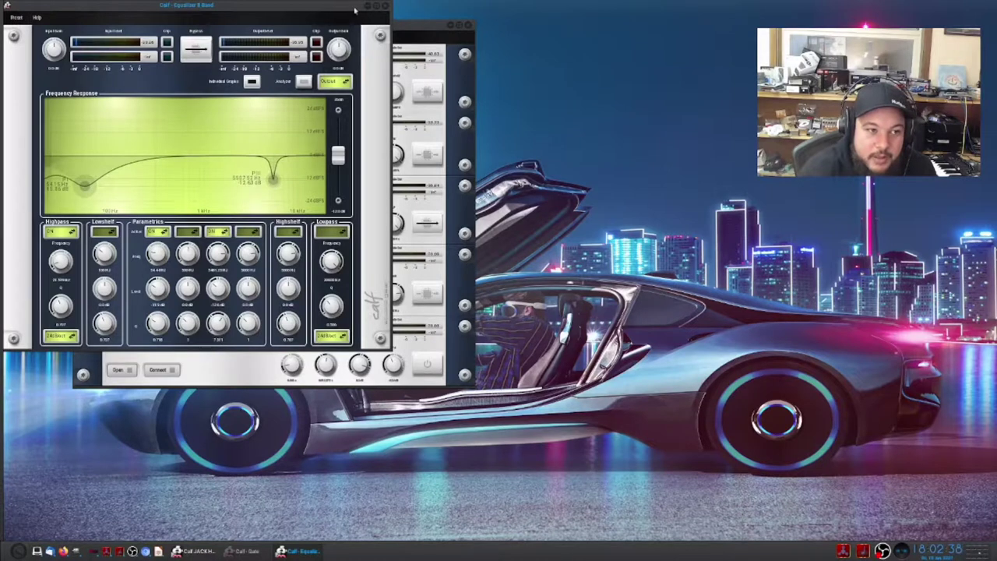
pyautogui.click(385, 6)
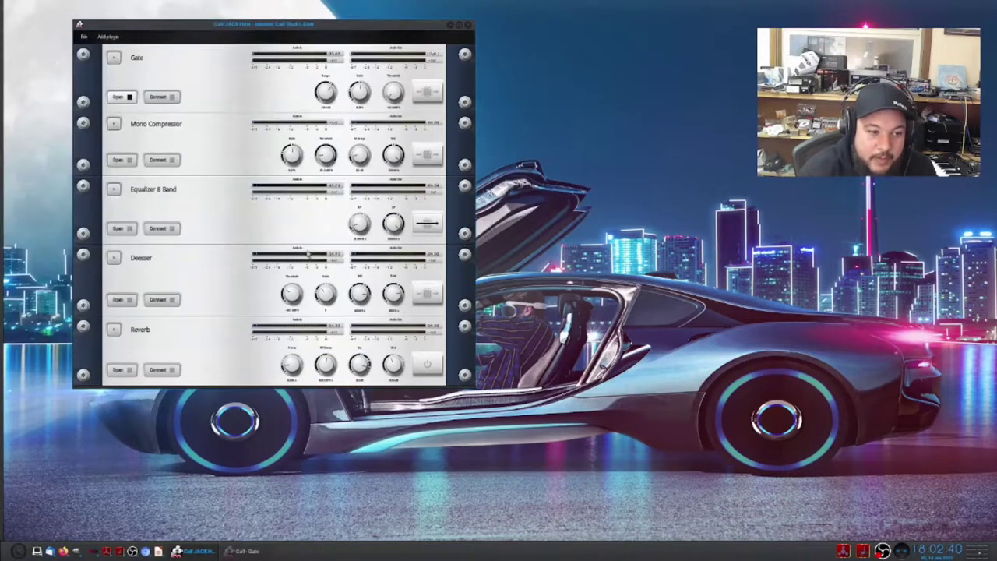
# Open the Deesser's interface, place it mid-screen, toggle its bypass to compare the sound, and close it.
pyautogui.click(119, 300)
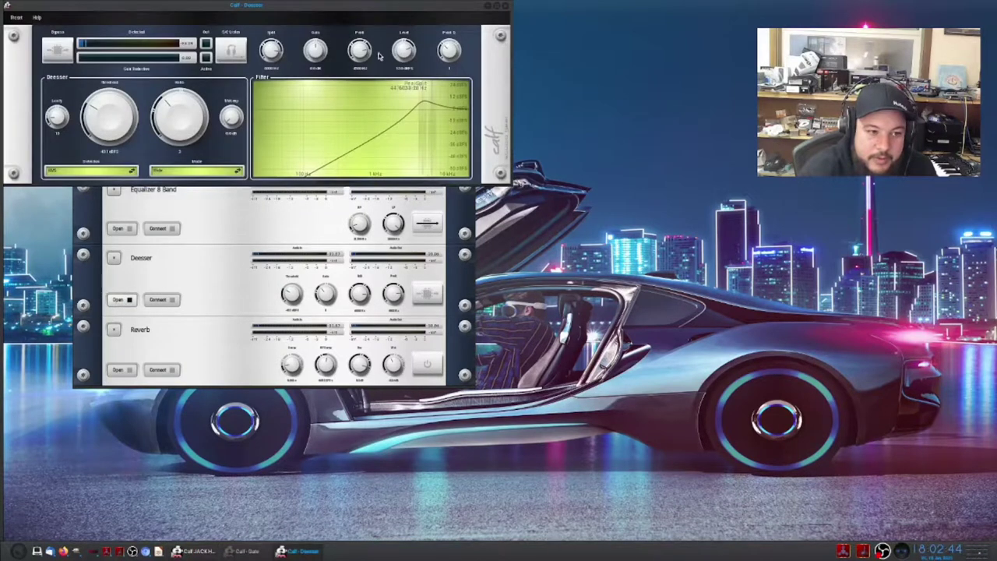
pyautogui.moveTo(393, 22); pyautogui.dragTo(520, 157)
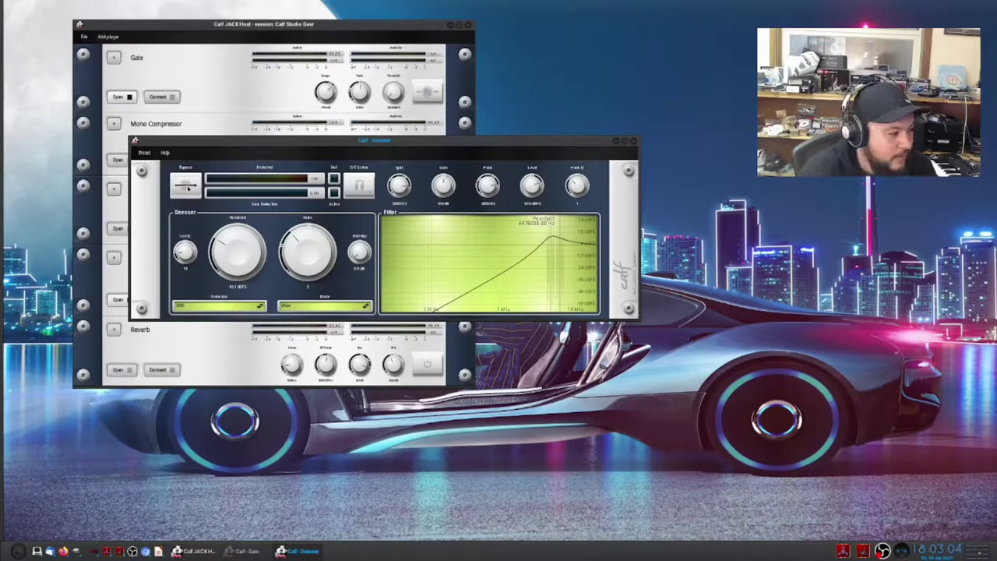
pyautogui.click(196, 184)
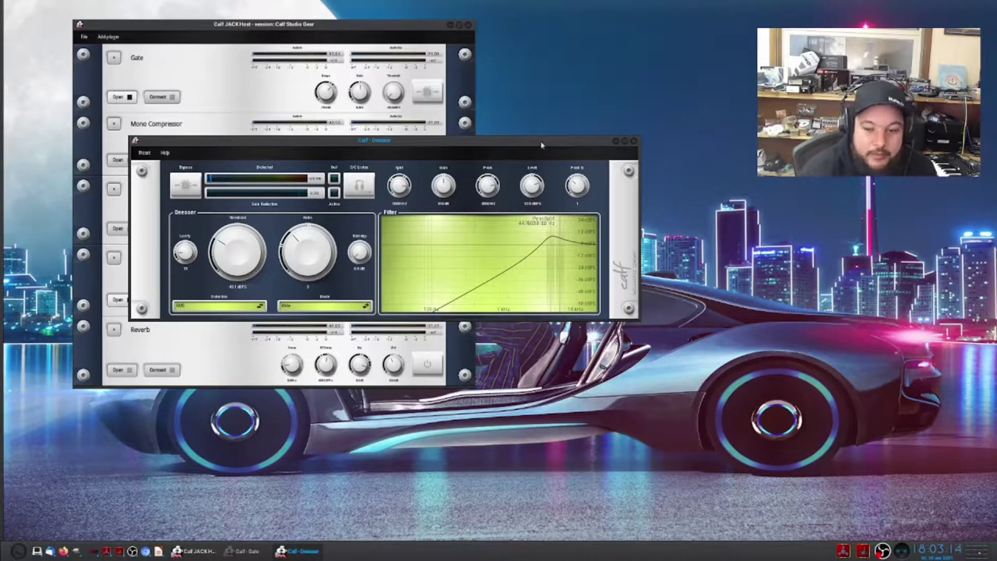
pyautogui.click(635, 145)
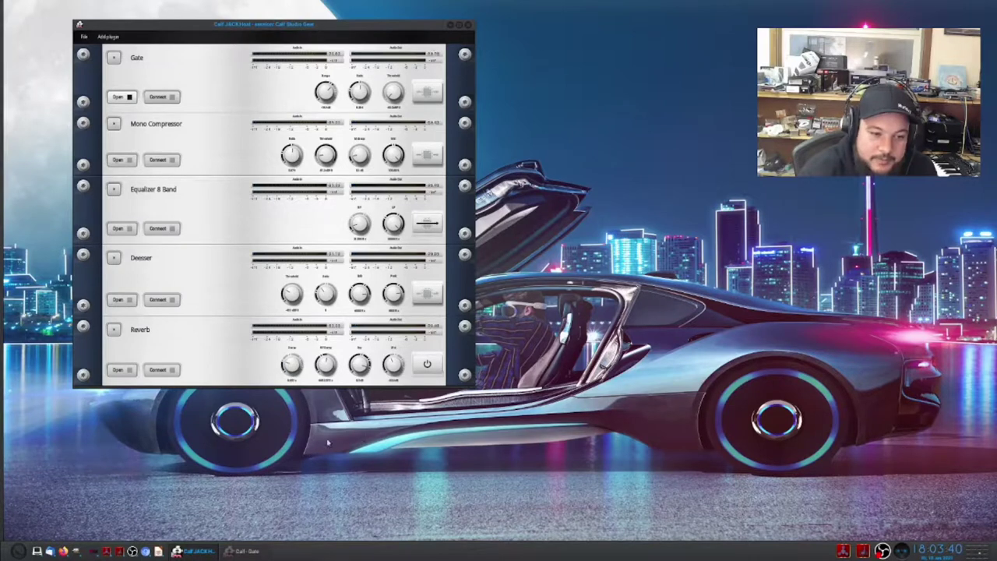
# Switch off the Reverb in the rack, and go past the mixer windows to Claudia to point out the Calf Studio Gear connections.
pyautogui.click(417, 365)
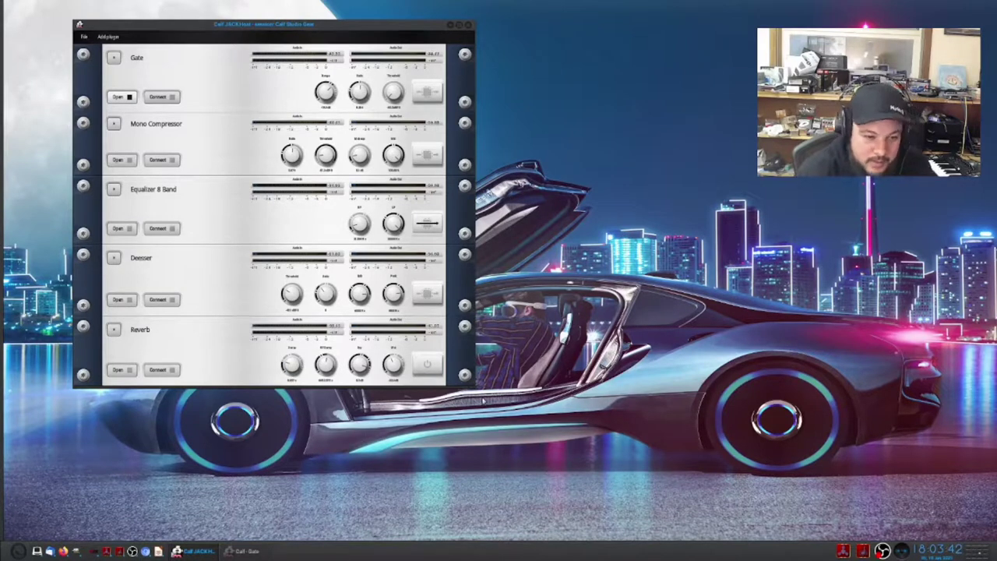
pyautogui.hotkey('ctrl', 'alt', 'Right')
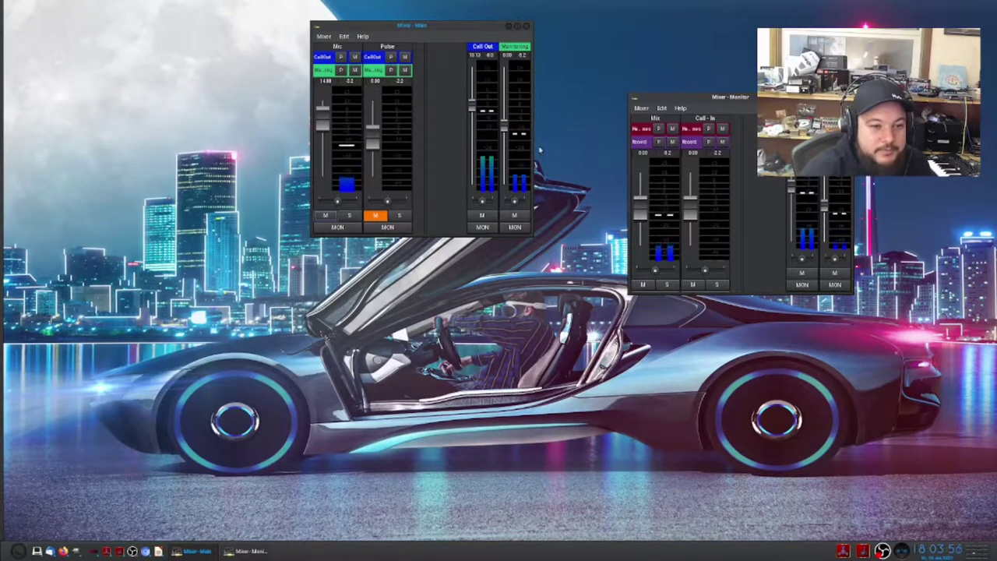
pyautogui.hotkey('ctrl', 'alt', 'Right')
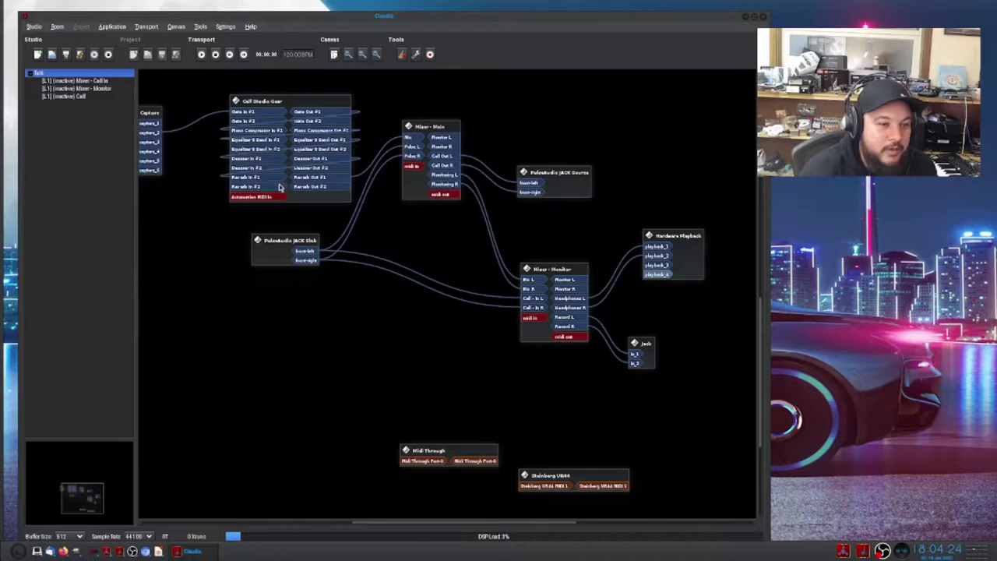
pyautogui.moveTo(341, 188); pyautogui.dragTo(271, 121)
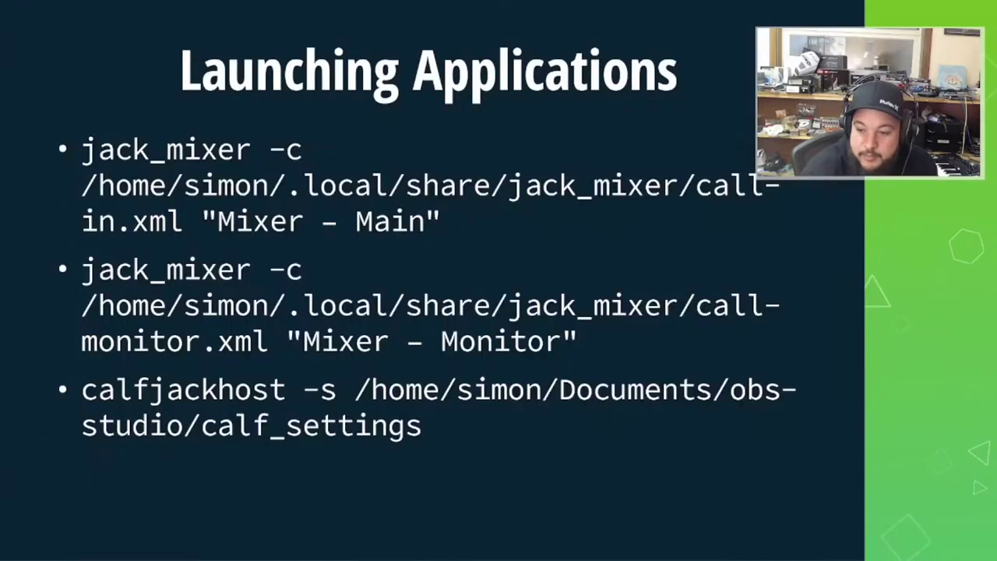
# Advance the presentation to the Fun time slide, and switch back to the Claudia patchbay.
pyautogui.press('Right')
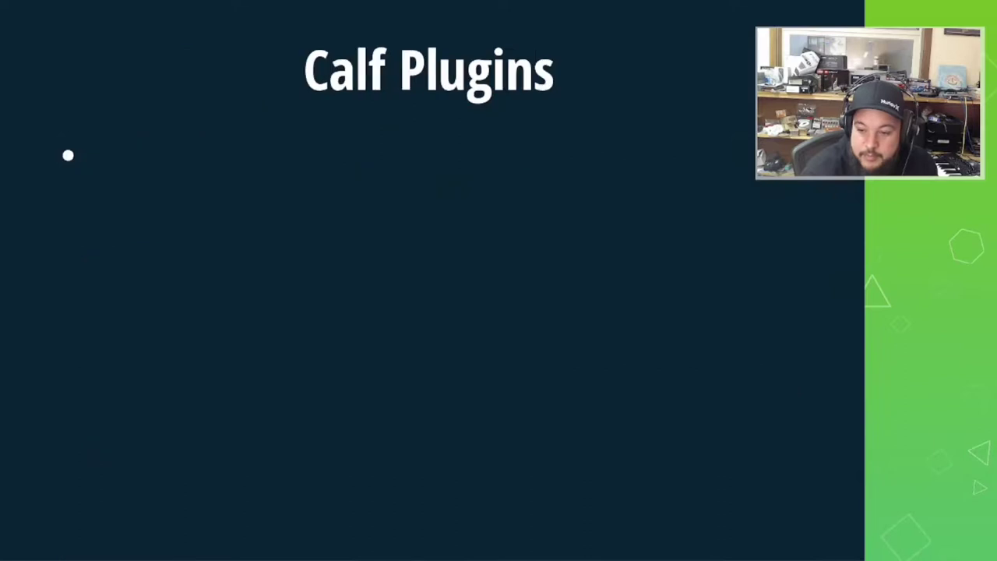
pyautogui.press('Right')
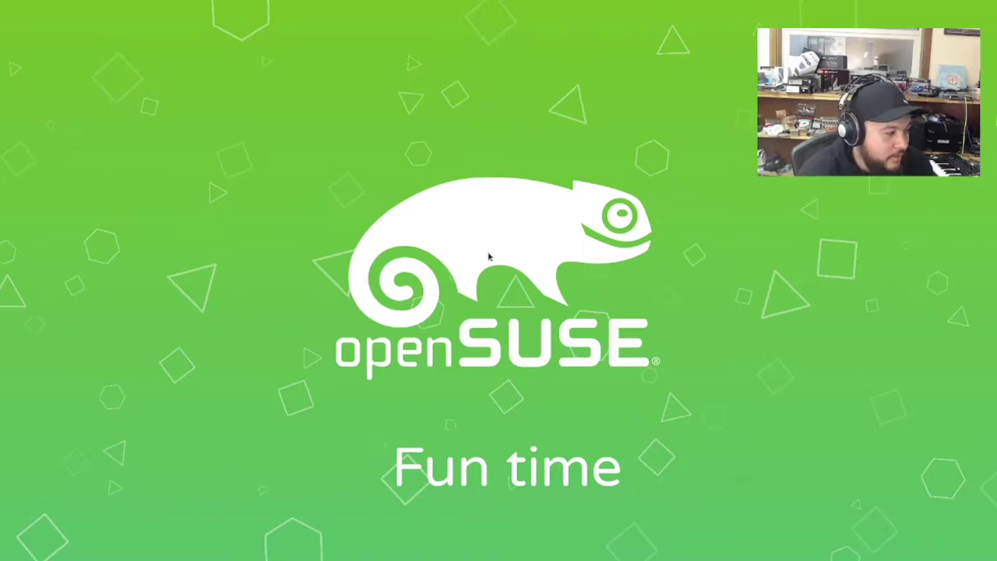
pyautogui.hotkey('alt', 'Tab')
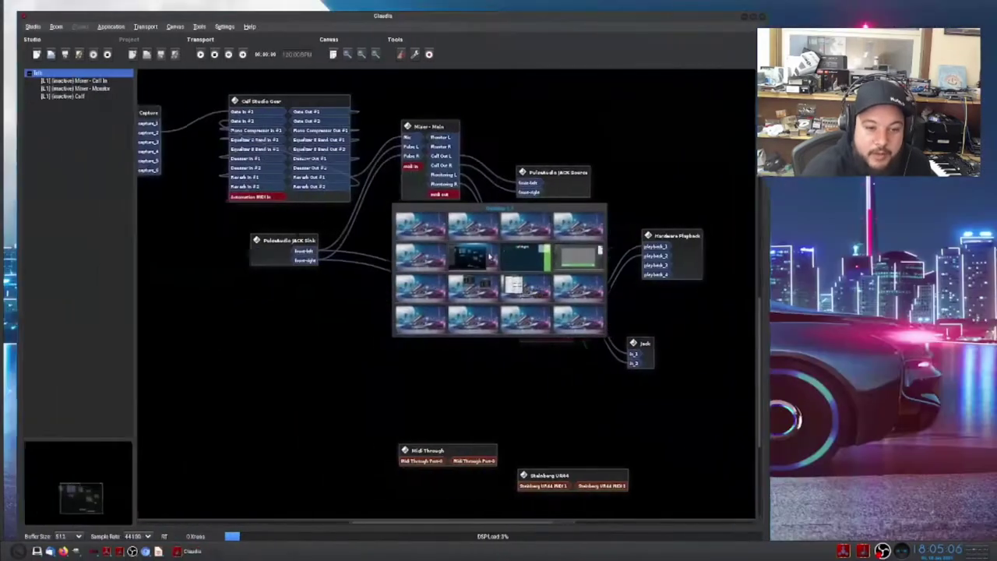
pyautogui.click(488, 257)
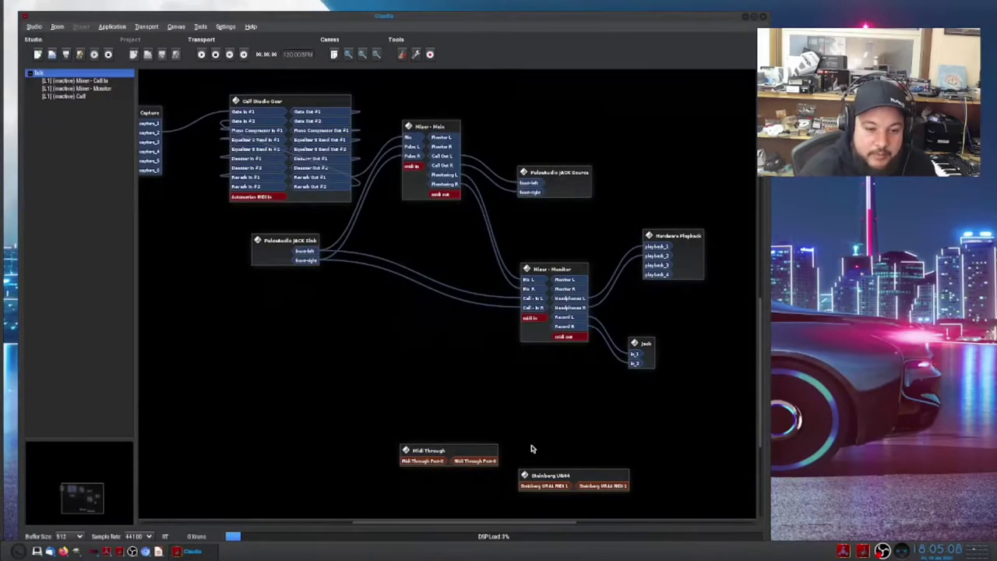
# Examine the complete routing graph on the Claudia canvas, from hardware capture through Calf and both mixers to playback.
pyautogui.scroll(-5, 530, 436)
pyautogui.scroll(6, 528, 413)
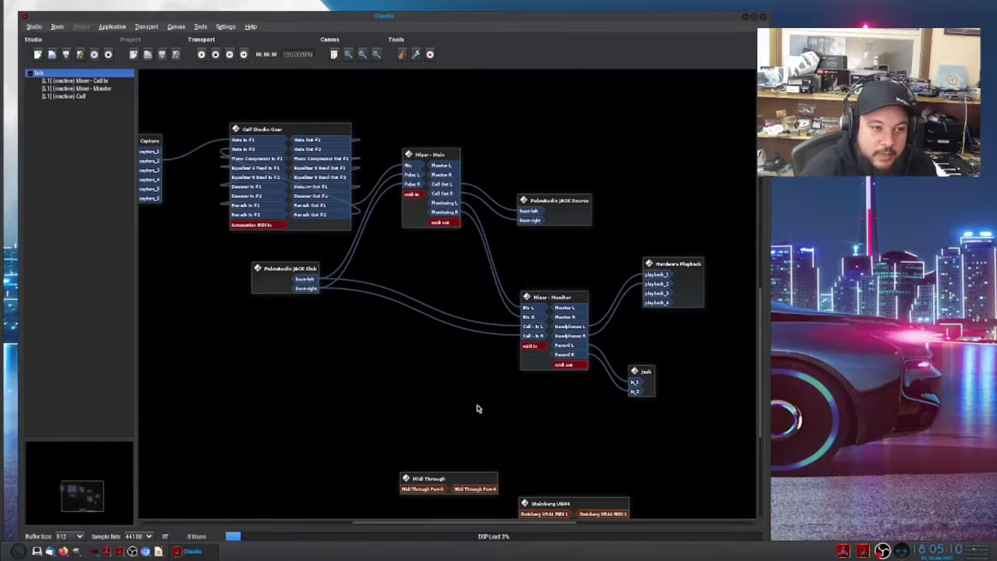
pyautogui.scroll(-3, 457, 399)
pyautogui.scroll(-2, 456, 399)
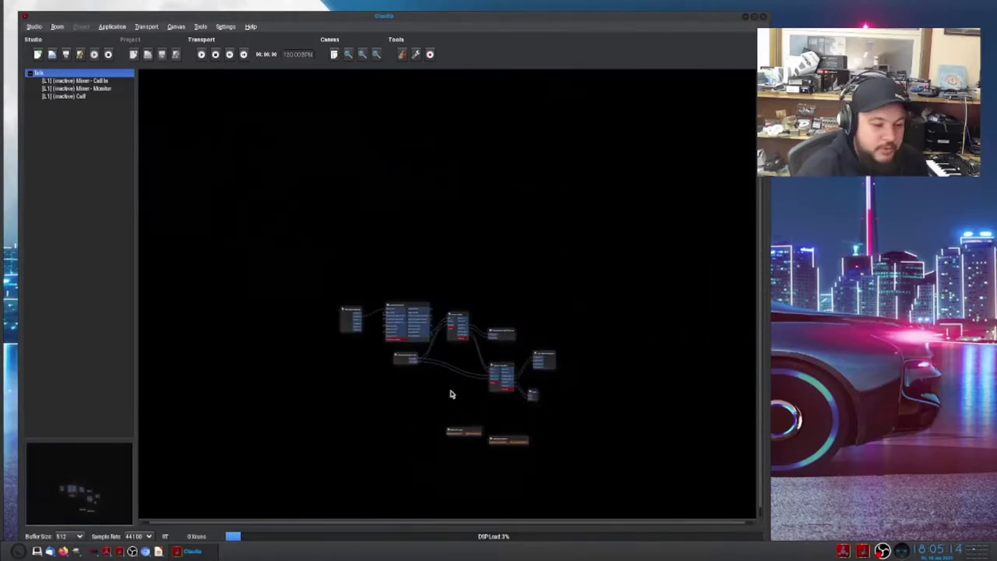
pyautogui.scroll(4, 464, 417)
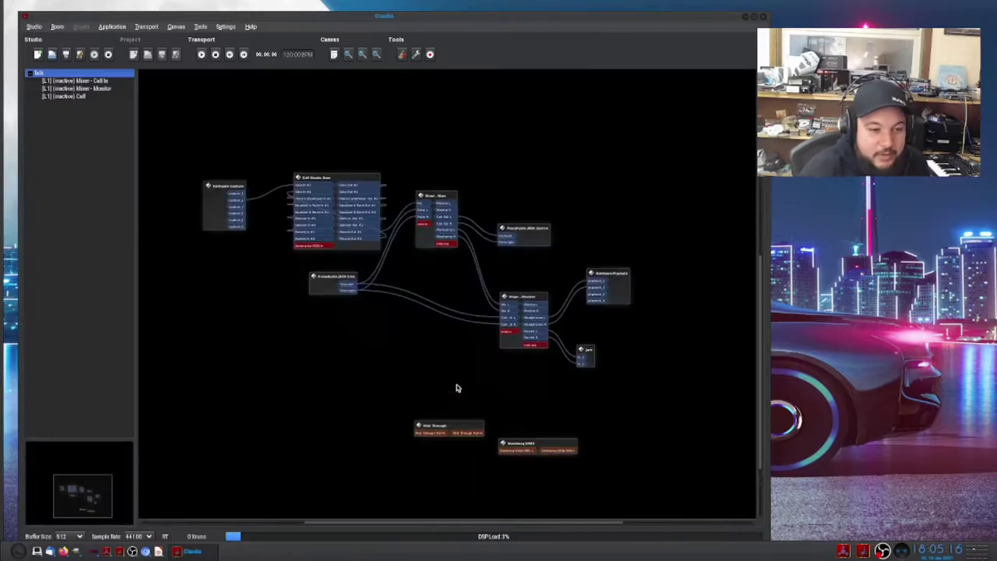
pyautogui.scroll(1, 457, 388)
pyautogui.scroll(2, 457, 388)
pyautogui.scroll(-2, 458, 388)
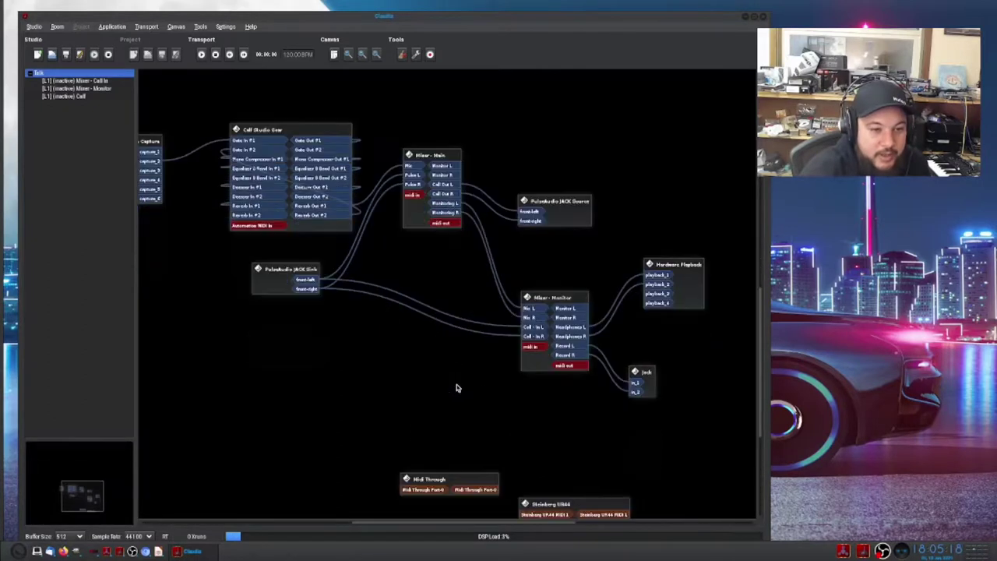
# Switch to the Mixer - Main window, enlarge it, and add a stereo input channel named Drums.
pyautogui.hotkey('alt', 'Tab')
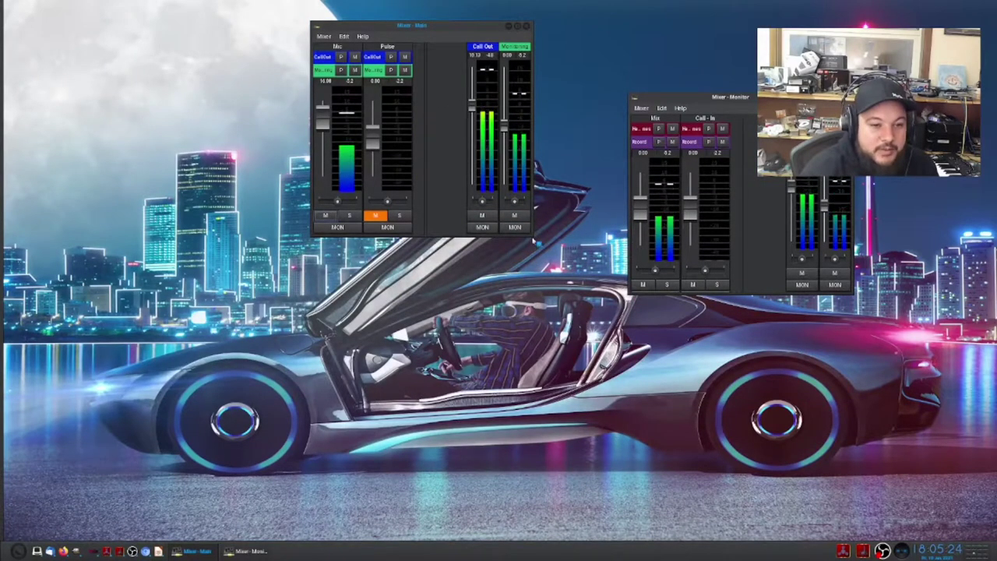
pyautogui.press('super+Up')
pyautogui.click(323, 35)
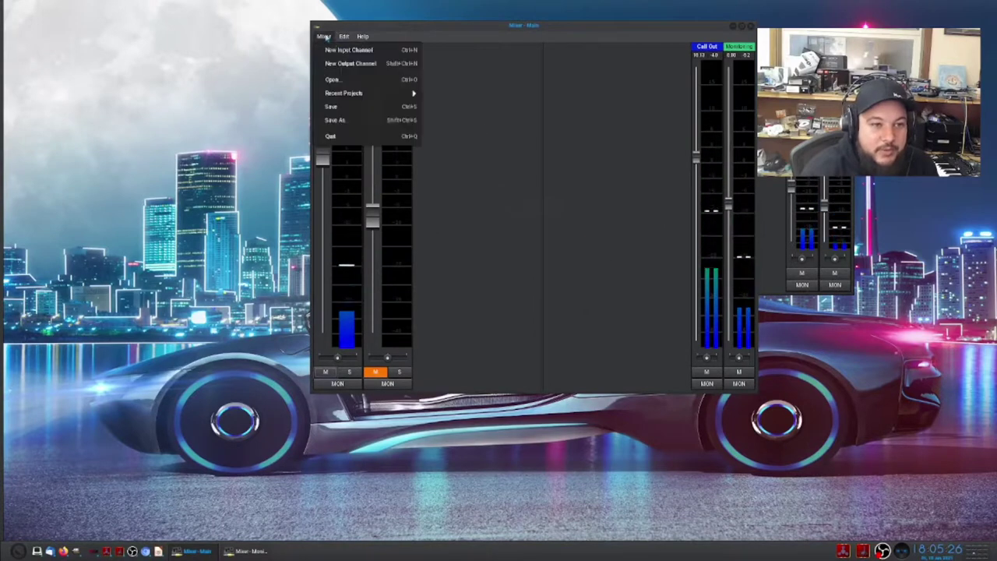
pyautogui.click(350, 49)
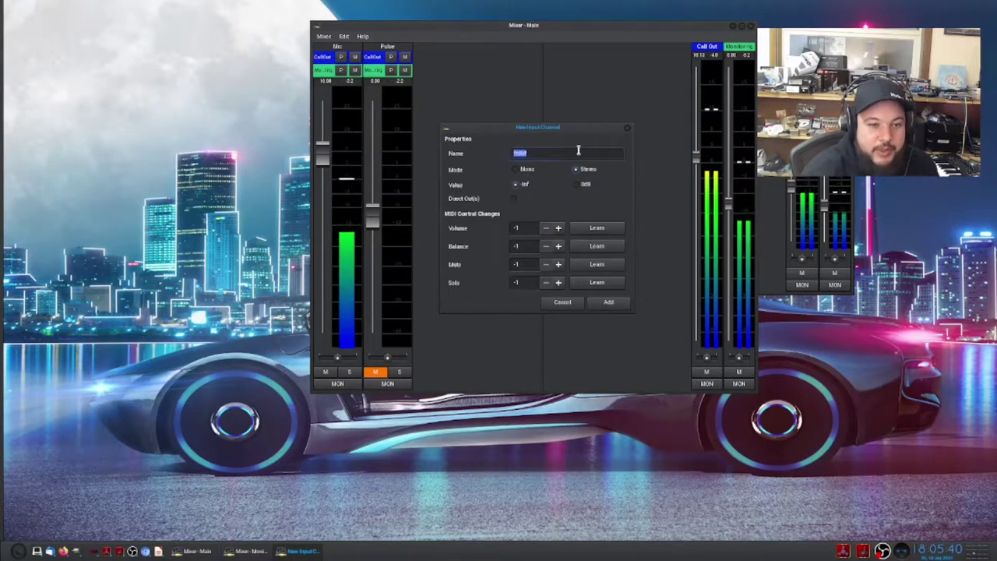
pyautogui.write('Drums')
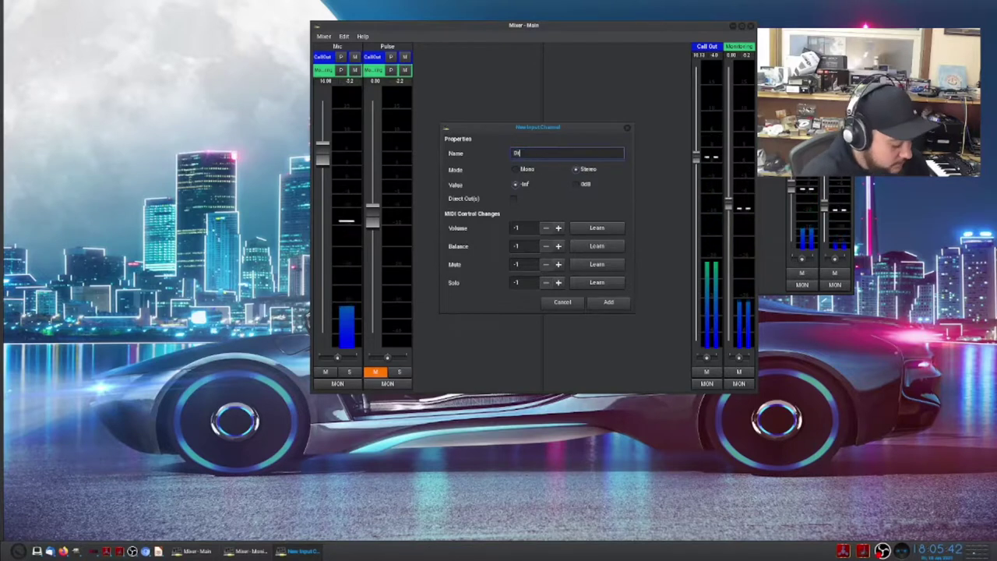
pyautogui.click(609, 302)
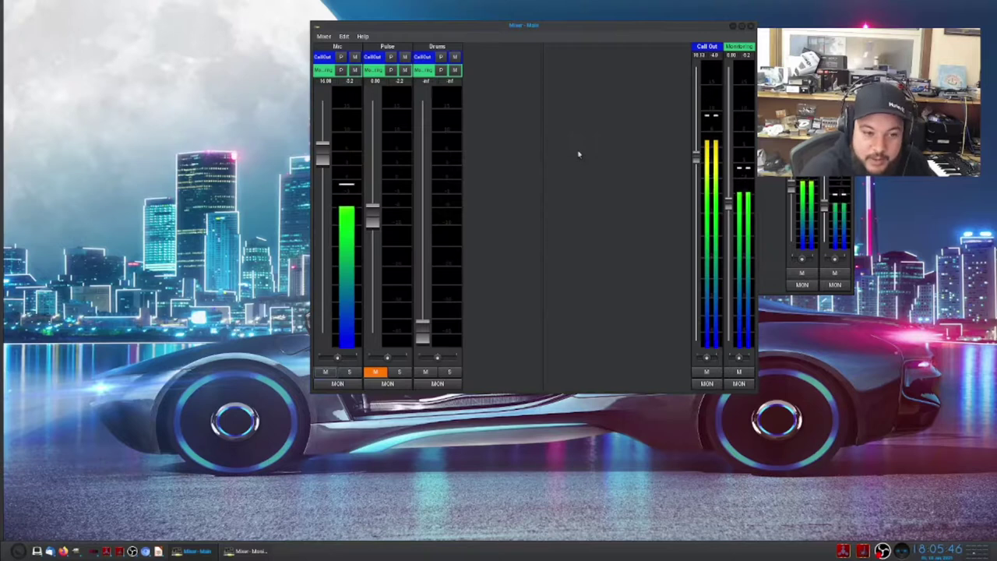
# Check the Drums input ports of Mixer - Main in the Claudia patchbay, and return to the mixer workspace.
pyautogui.hotkey('ctrl', 'alt', 'Right')
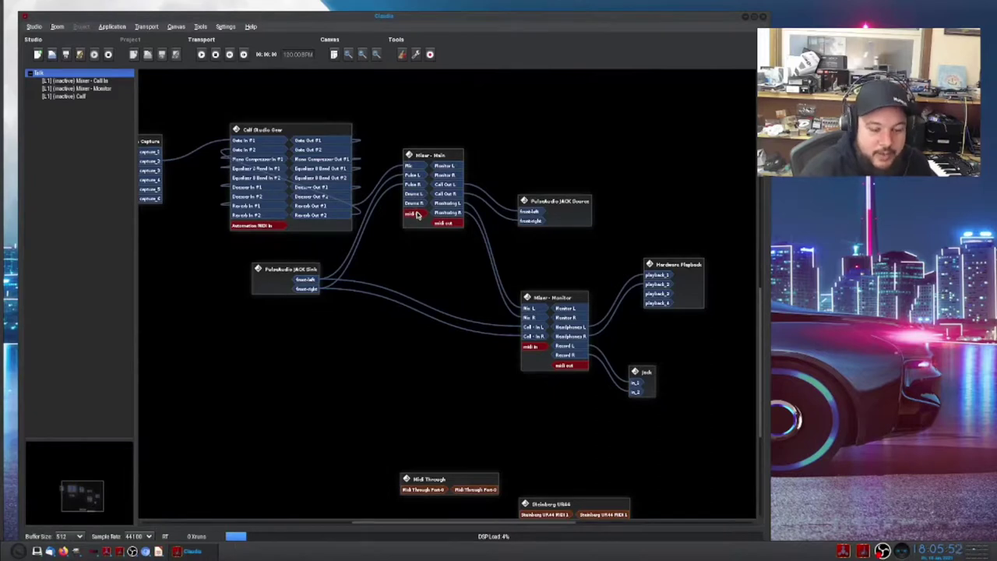
pyautogui.scroll(-1, 417, 215)
pyautogui.hotkey('ctrl', 'alt', 'Down')
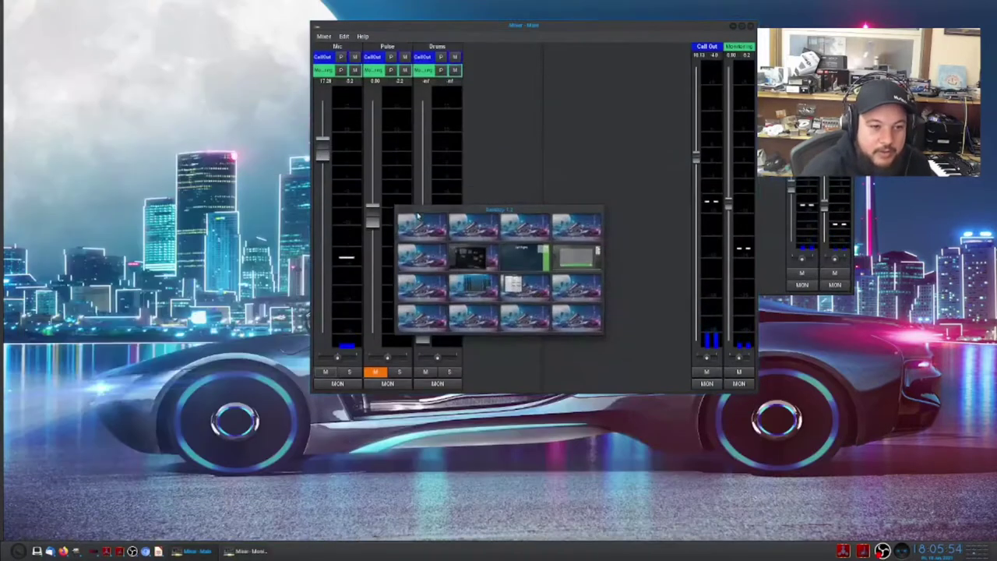
# Launch the Hydrogen drum machine on an empty workspace and minimize its window.
pyautogui.hotkey('ctrl', 'alt', 'Right')
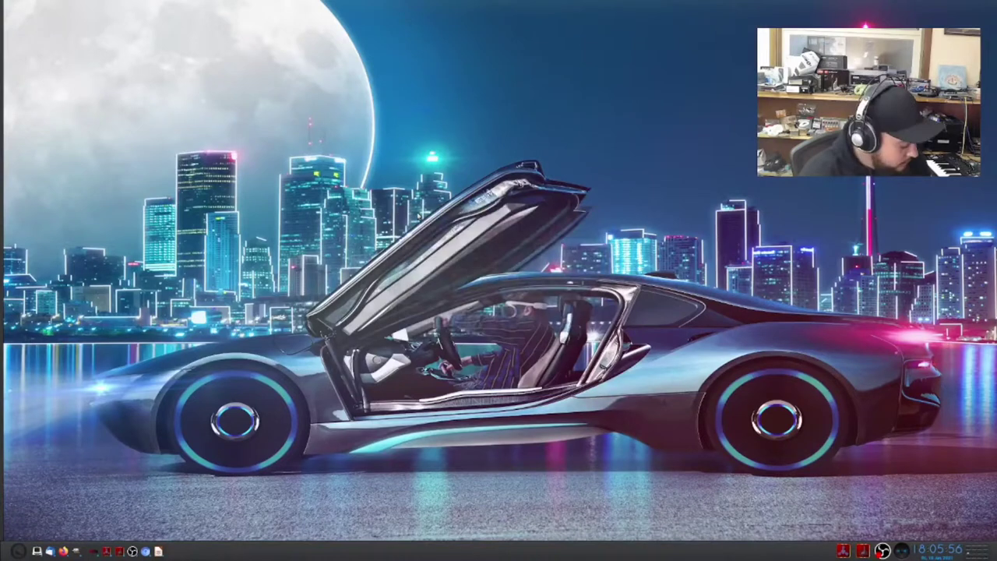
pyautogui.press('super')
pyautogui.write('hydrogen')
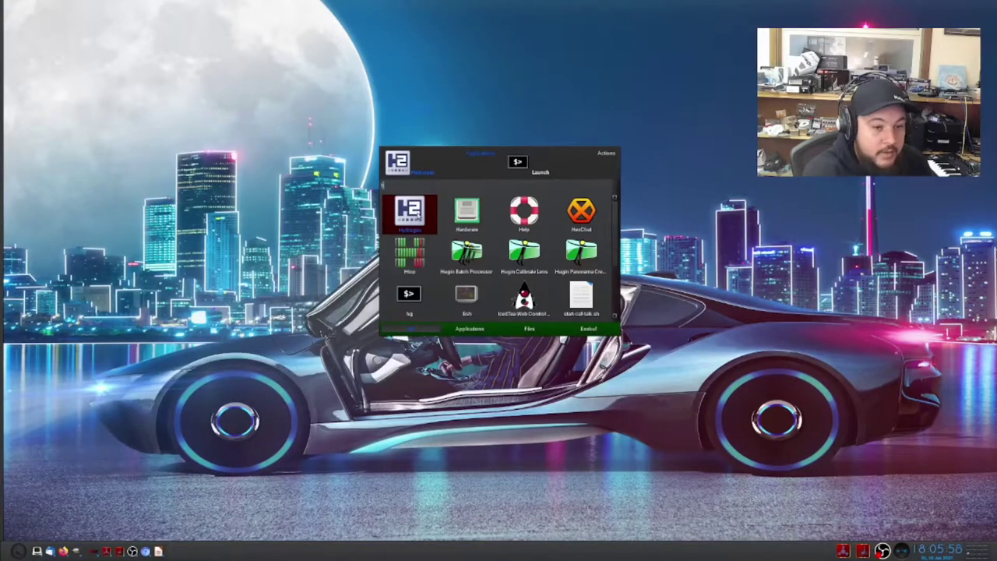
pyautogui.press('Return')
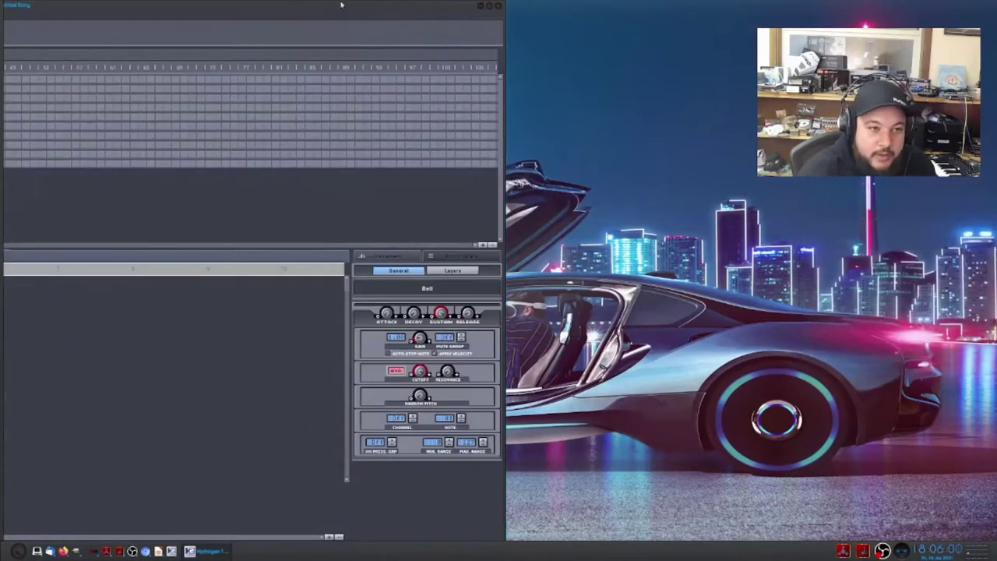
pyautogui.doubleClick(341, 5)
pyautogui.moveTo(915, 5); pyautogui.dragTo(943, 8)
pyautogui.click(953, 7)
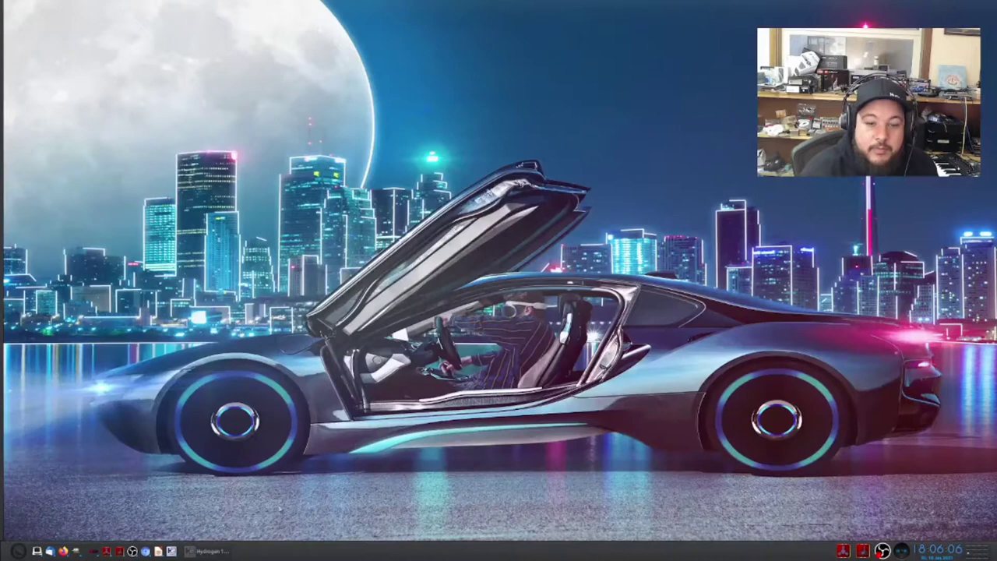
# Restore and maximize the Hydrogen window, and enter Pattern 1 kicks on beats 1 and 3 and snares on beat 2 and midway between beats 3 and 4.
pyautogui.click(209, 551)
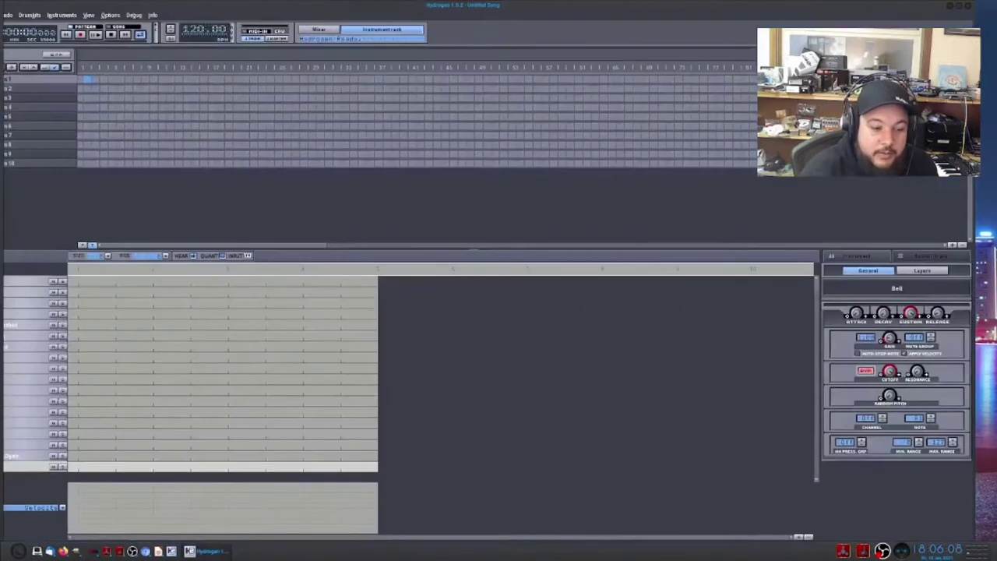
pyautogui.click(962, 7)
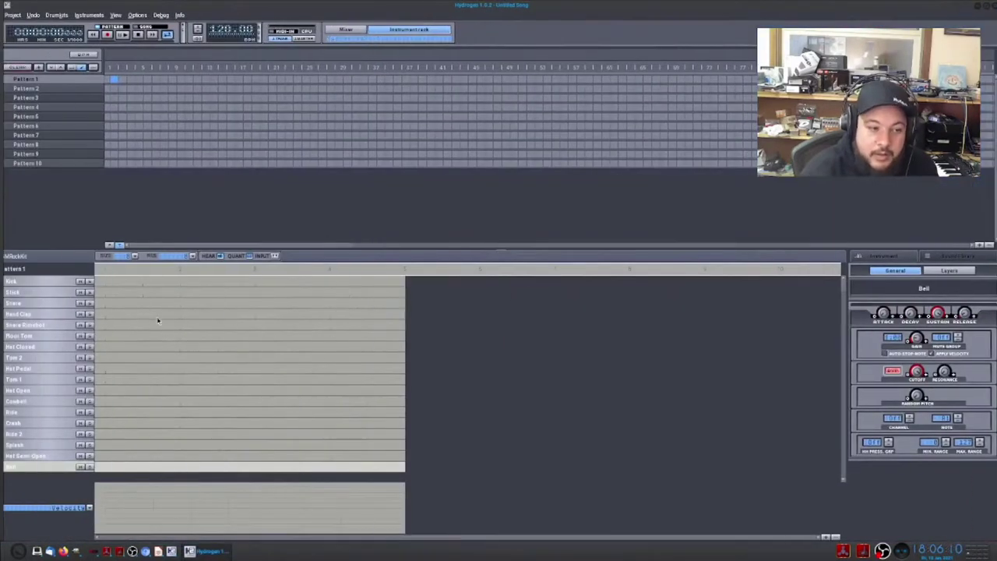
pyautogui.click(109, 281)
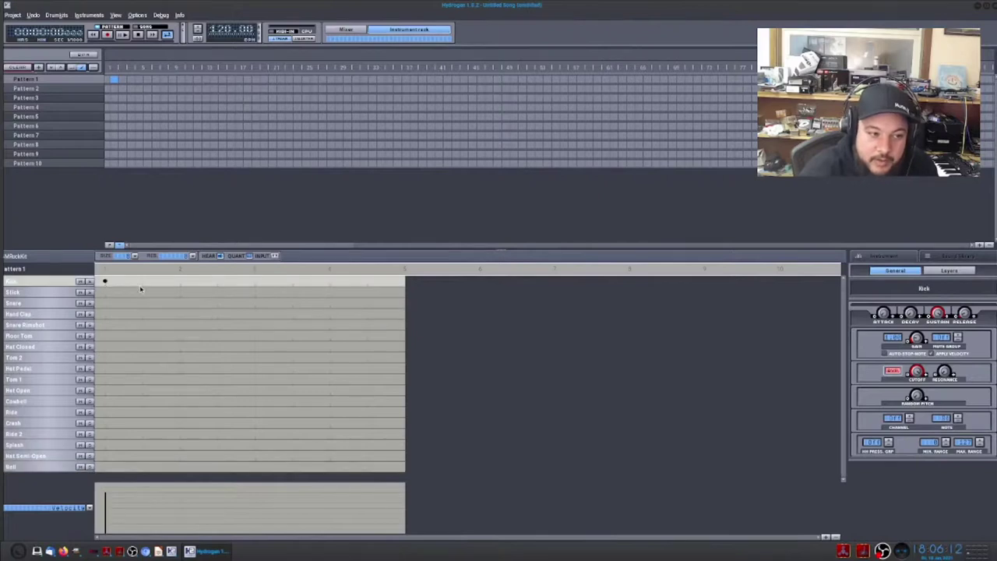
pyautogui.press('Down')
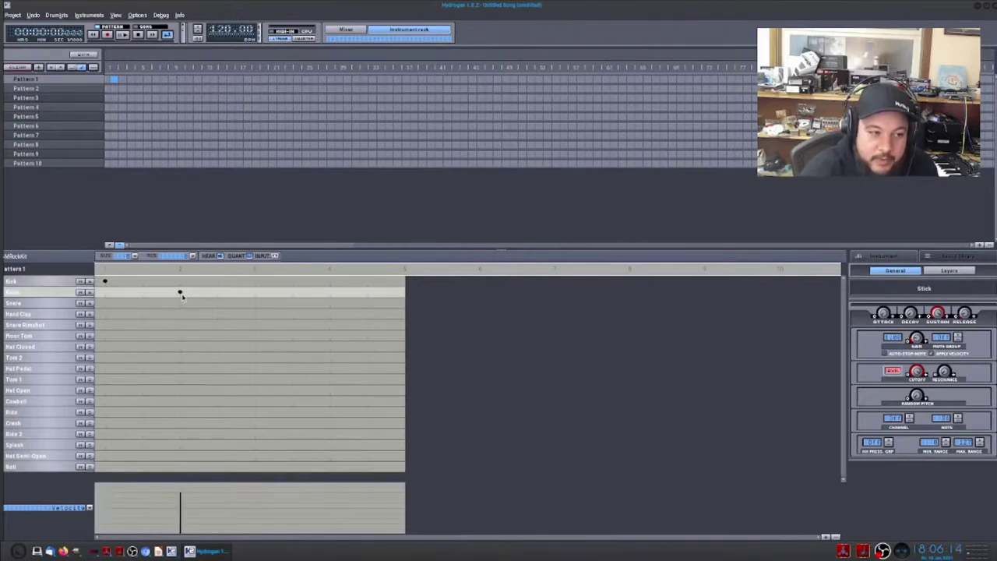
pyautogui.click(180, 304)
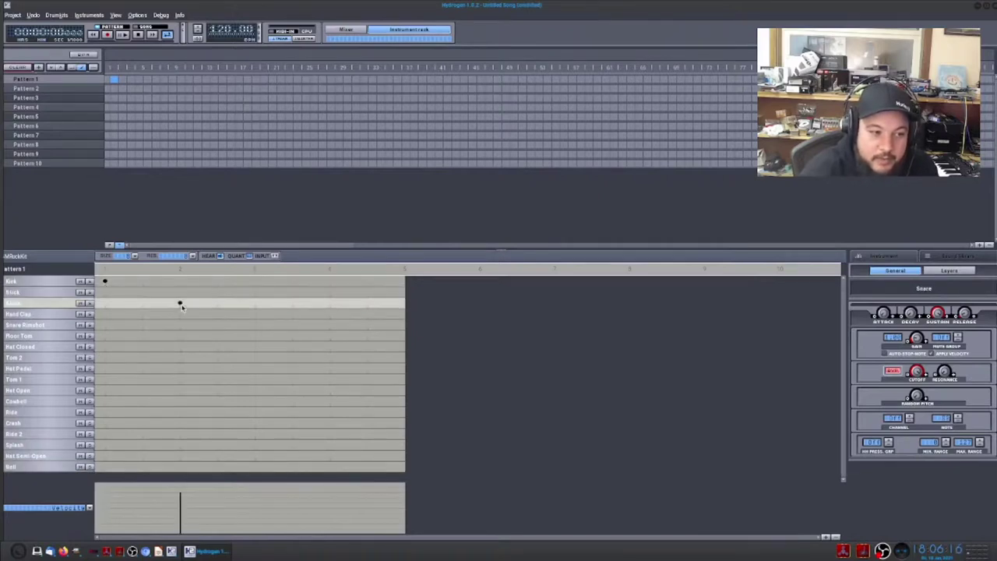
pyautogui.click(255, 281)
pyautogui.click(330, 281)
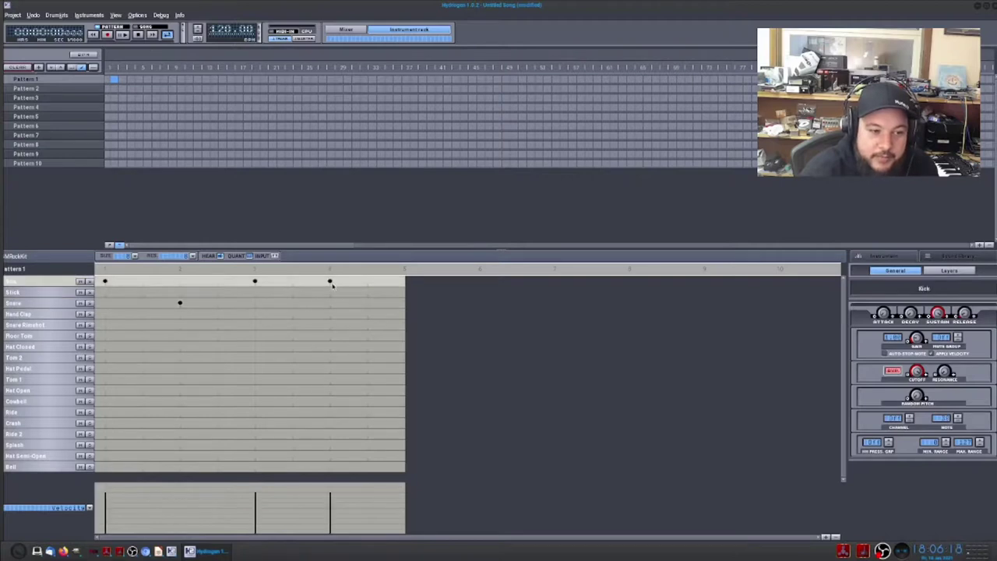
pyautogui.click(330, 281)
pyautogui.click(292, 304)
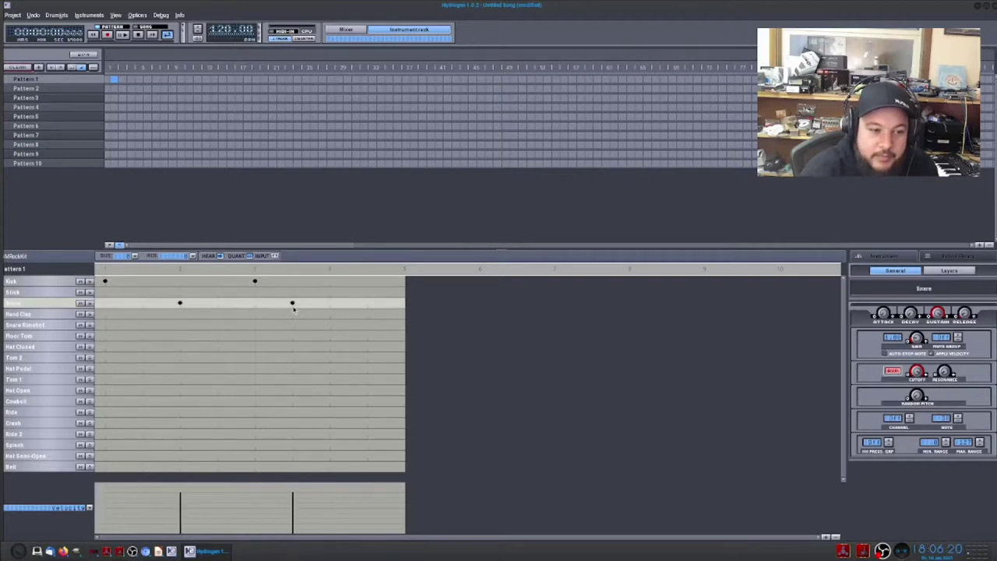
# Enter closed hi-hats on the first seven eighth notes of Pattern 1 and a crash on the last eighth note.
pyautogui.click(105, 347)
pyautogui.click(143, 347)
pyautogui.click(180, 347)
pyautogui.click(218, 347)
pyautogui.click(255, 347)
pyautogui.click(292, 347)
pyautogui.click(330, 346)
pyautogui.click(367, 347)
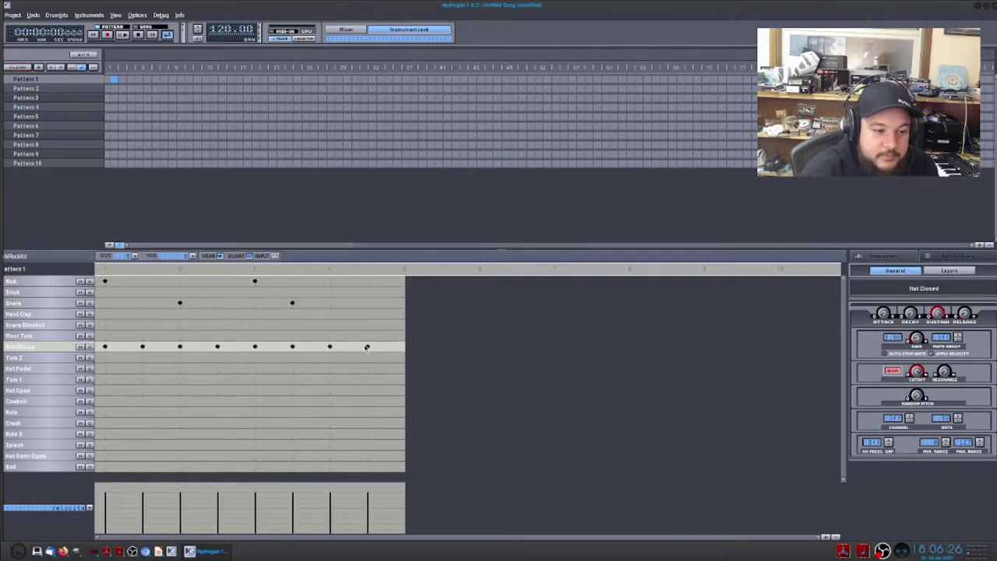
pyautogui.click(371, 346)
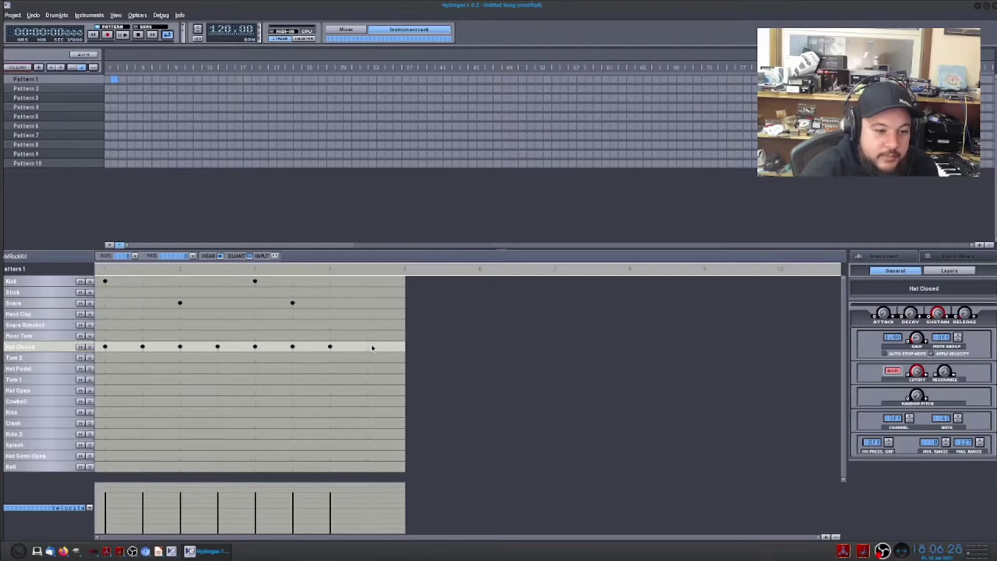
pyautogui.click(368, 424)
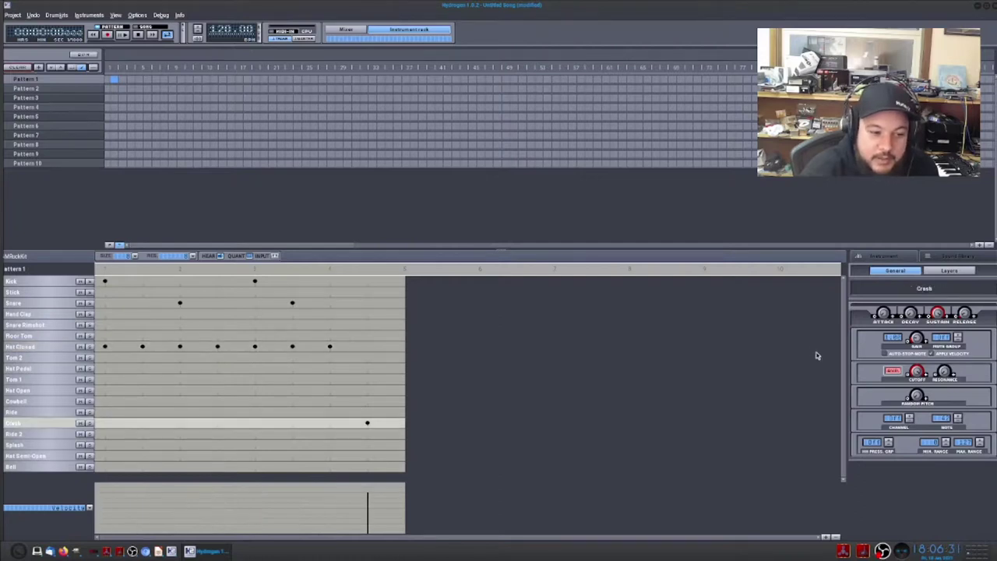
# Start playback of the drum pattern, and check the Drums channel in the Mixer - Main window.
pyautogui.click(122, 35)
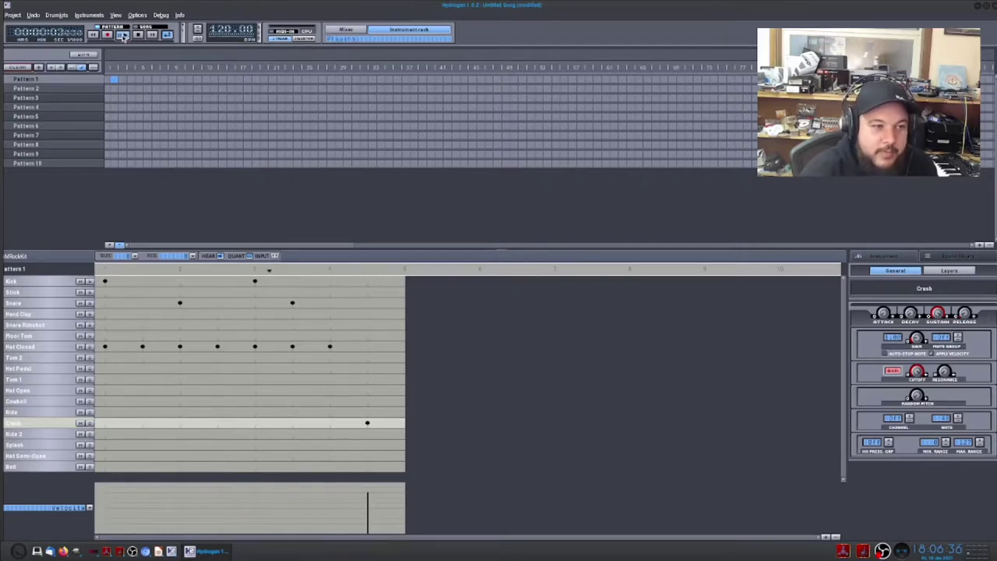
pyautogui.click(138, 35)
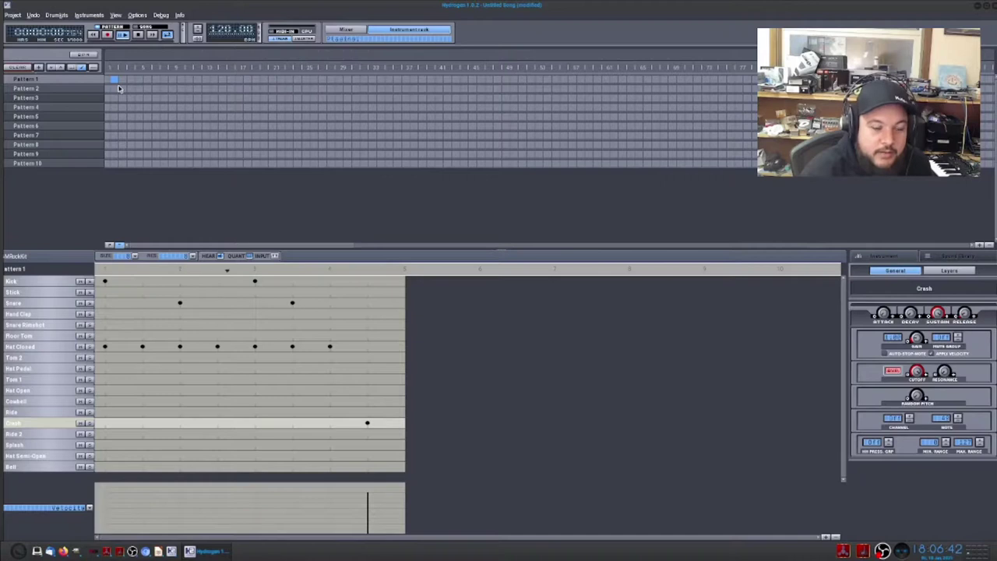
pyautogui.hotkey('ctrl', 'alt', 'Right')
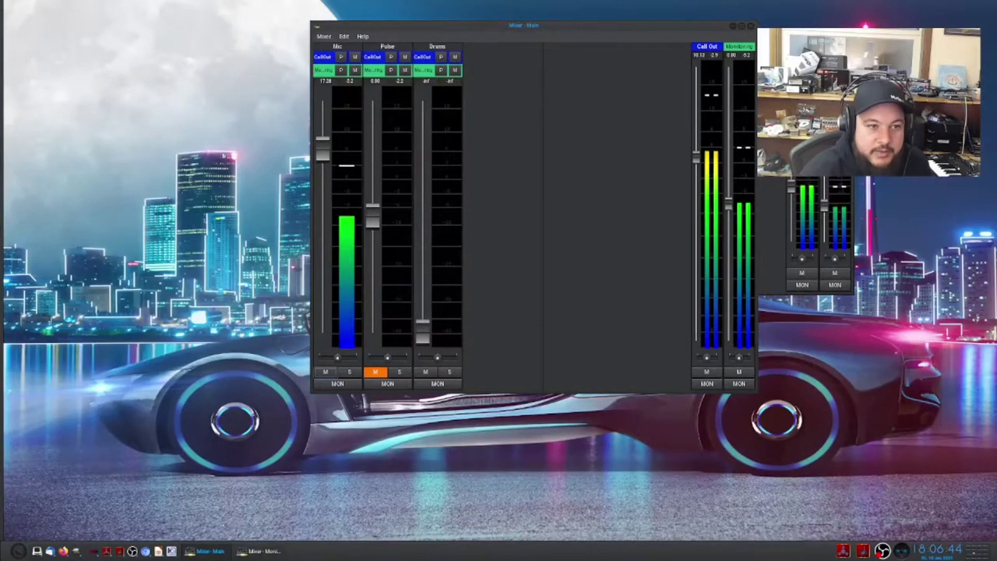
pyautogui.moveTo(428, 331)
pyautogui.mouseDown()
pyautogui.moveTo(425, 285)
pyautogui.moveTo(425, 334)
pyautogui.mouseUp()
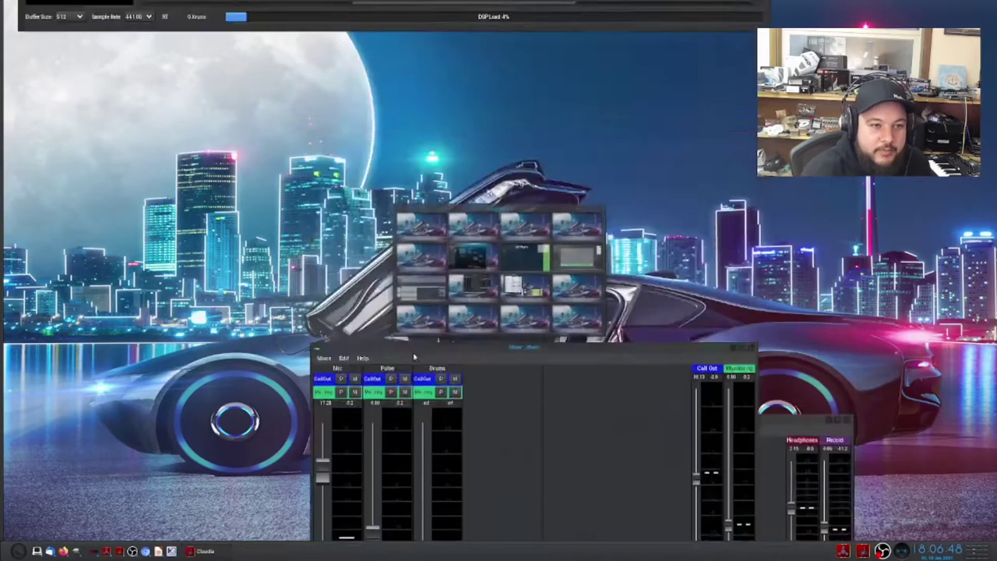
# In the Claudia patchbay, reroute Hydrogen's out_L and out_R from Hardware Playback to the Drums L and Drums R inputs of Mixer - Main.
pyautogui.hotkey('ctrl', 'alt', 'Up')
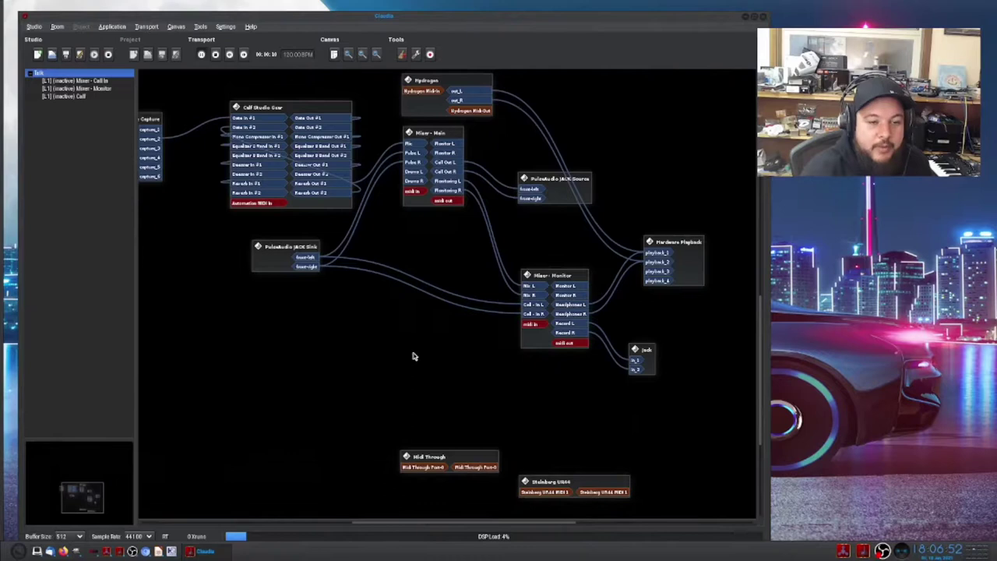
pyautogui.moveTo(477, 107); pyautogui.dragTo(356, 377)
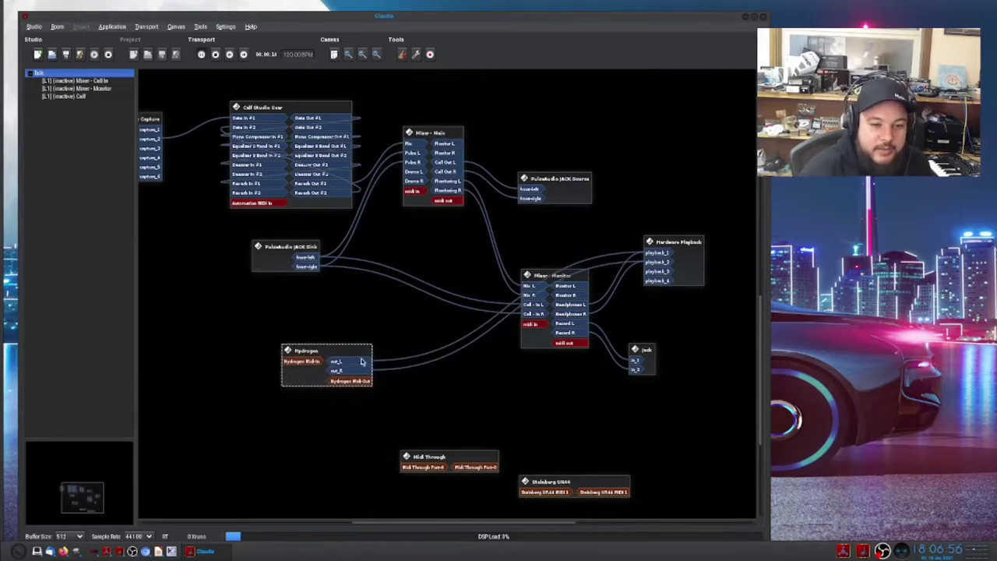
pyautogui.rightClick(306, 372)
pyautogui.moveTo(343, 373)
pyautogui.click(430, 371)
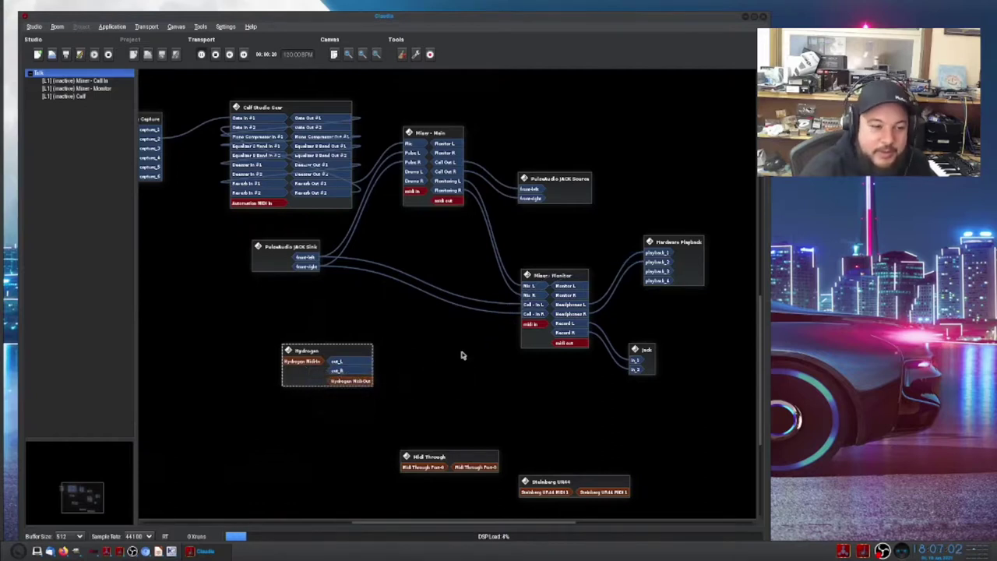
pyautogui.moveTo(315, 368); pyautogui.dragTo(395, 180)
pyautogui.moveTo(302, 341); pyautogui.dragTo(405, 180)
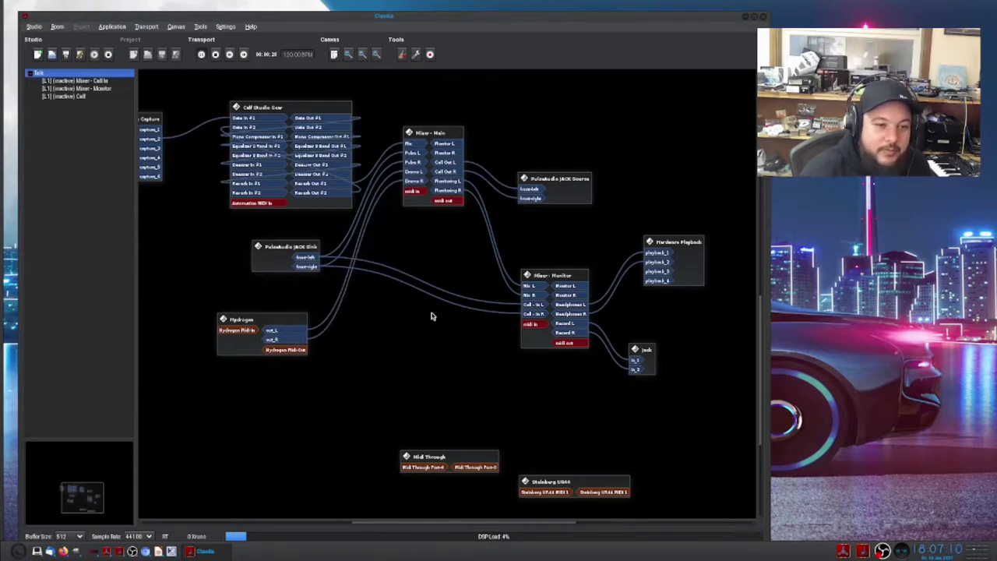
# Return to Mixer - Main, raise the Drums fader to test the drums in the mix, and lower it back to -inf.
pyautogui.hotkey('alt', 'Tab')
pyautogui.hotkey('alt', 'Tab')
pyautogui.hotkey('alt', 'Tab')
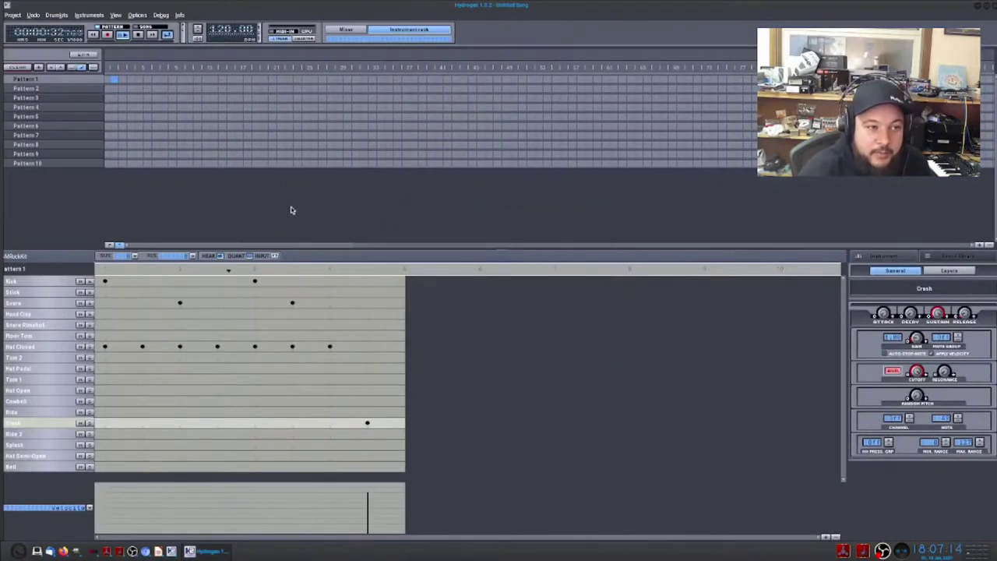
pyautogui.hotkey('alt', 'Tab')
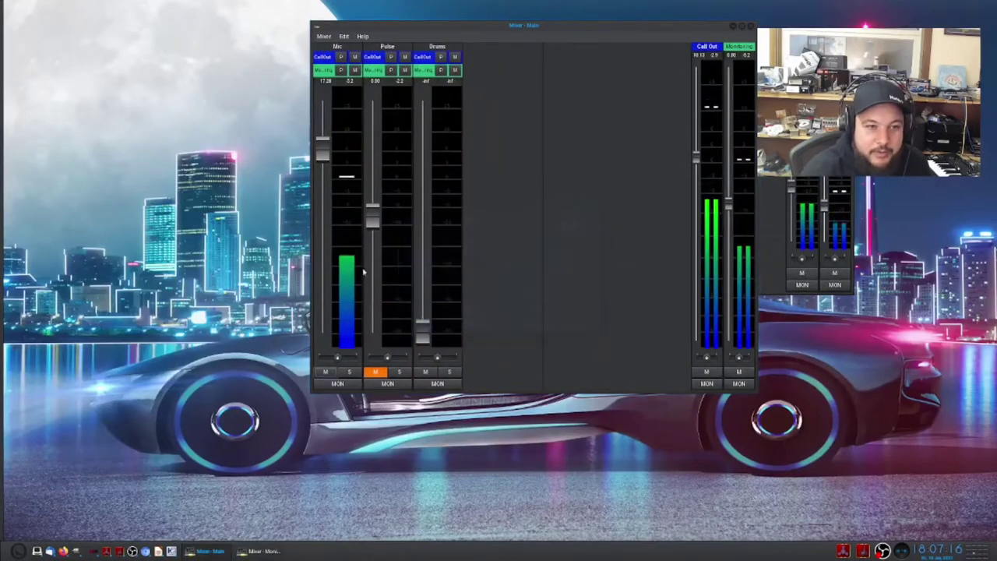
pyautogui.moveTo(422, 331); pyautogui.dragTo(425, 240)
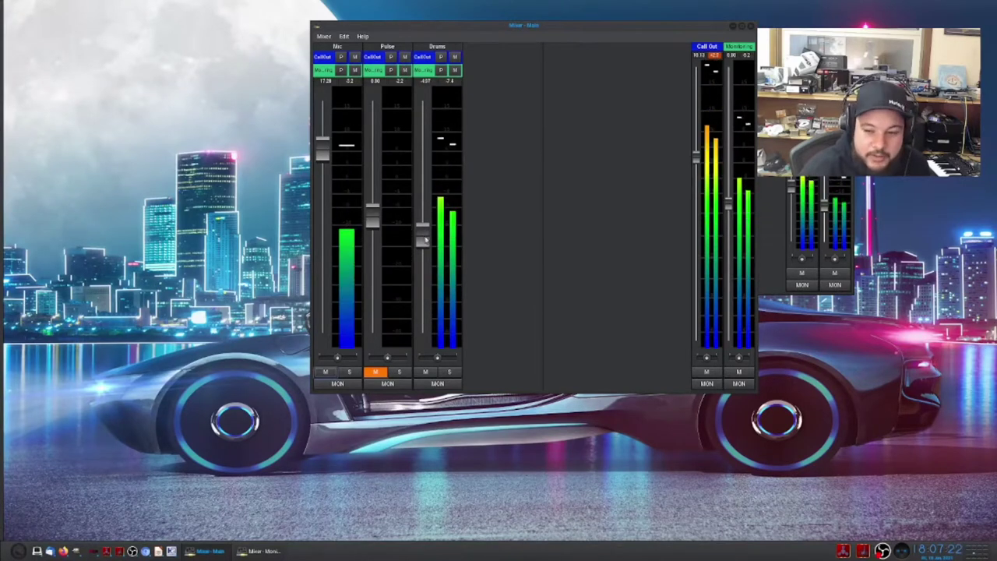
pyautogui.moveTo(426, 240); pyautogui.dragTo(424, 292)
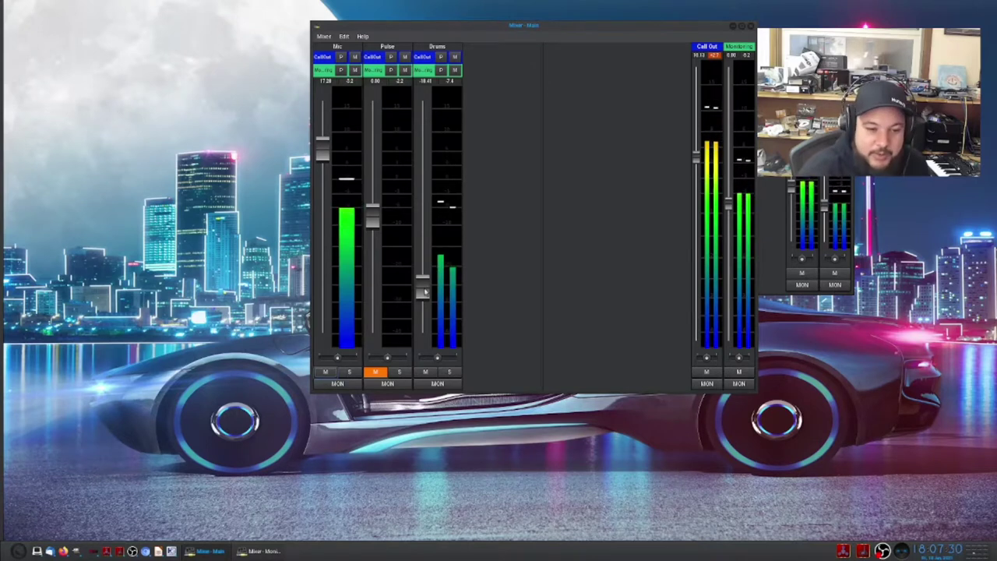
pyautogui.moveTo(424, 292); pyautogui.dragTo(422, 334)
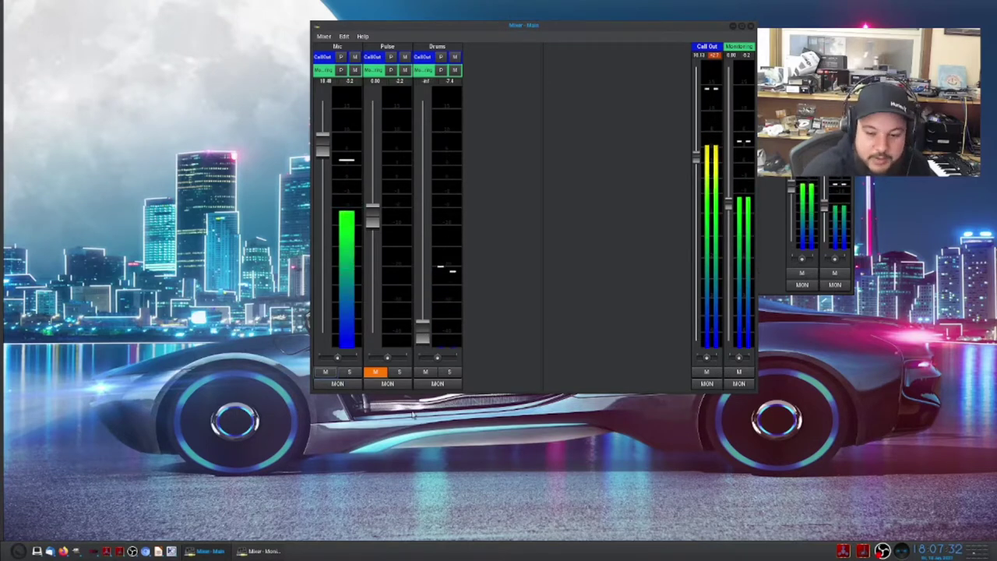
# Add a stereo input channel named Guitar to Mixer - Main.
pyautogui.scroll(-3, 414, 416)
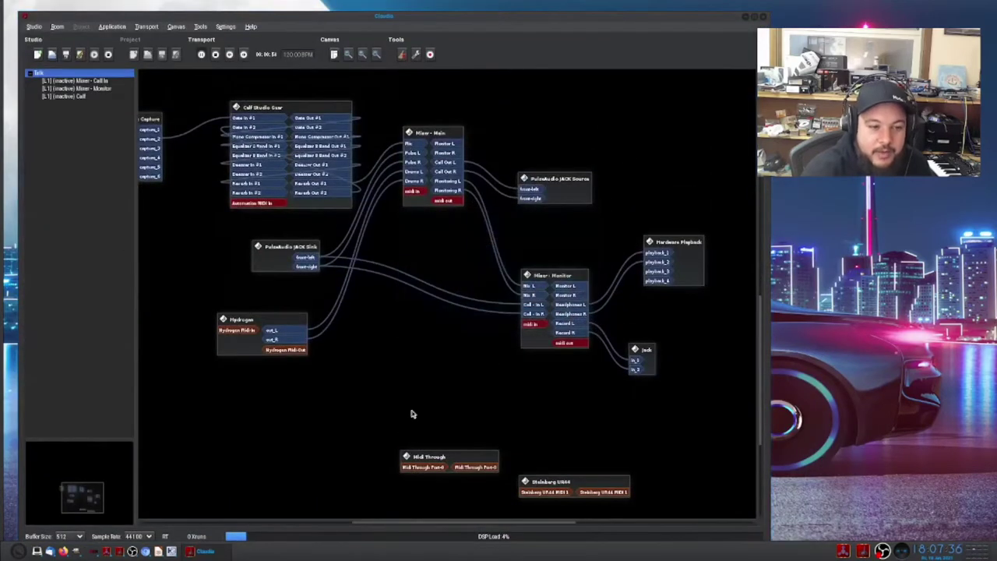
pyautogui.scroll(3, 412, 414)
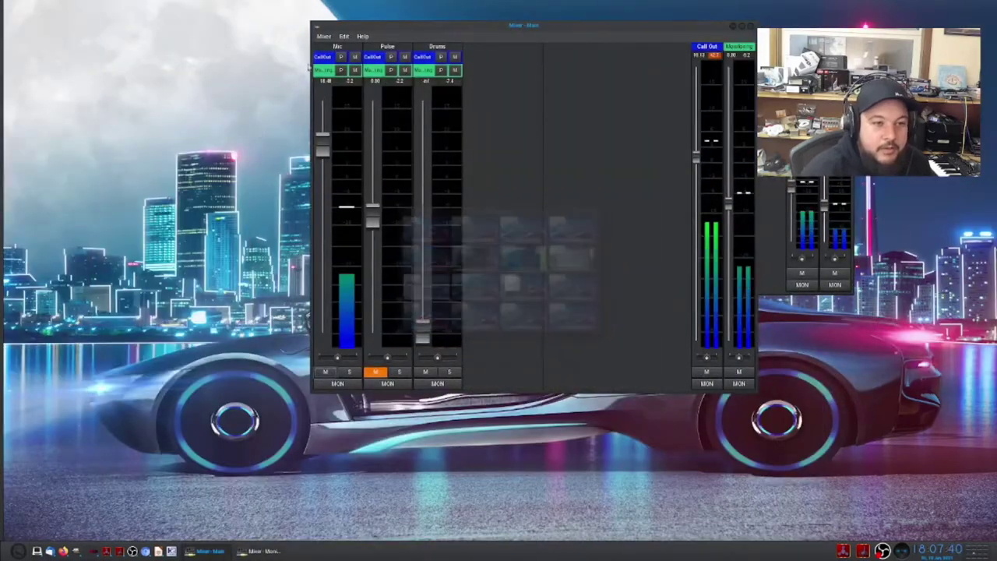
pyautogui.click(323, 36)
pyautogui.click(342, 51)
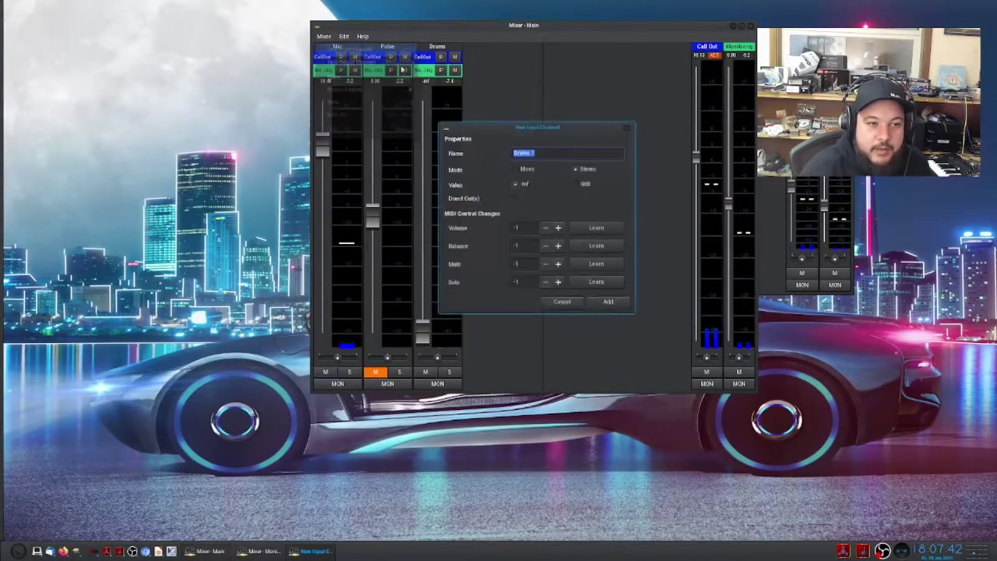
pyautogui.write('Guitar')
pyautogui.press('Return')
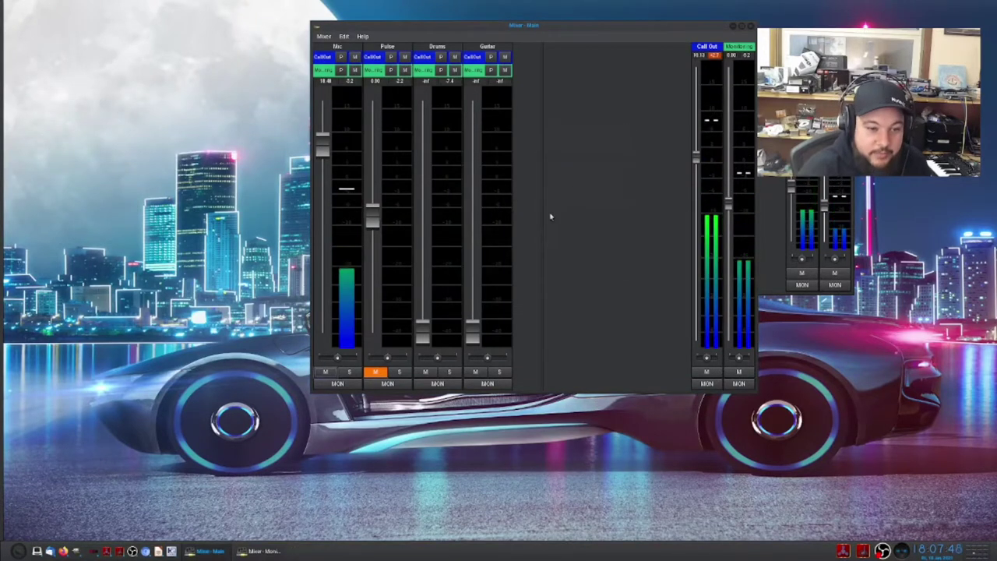
# Launch Guitarix on an empty workspace.
pyautogui.hotkey('ctrl', 'alt', 'Up')
pyautogui.hotkey('ctrl', 'alt', 'Down')
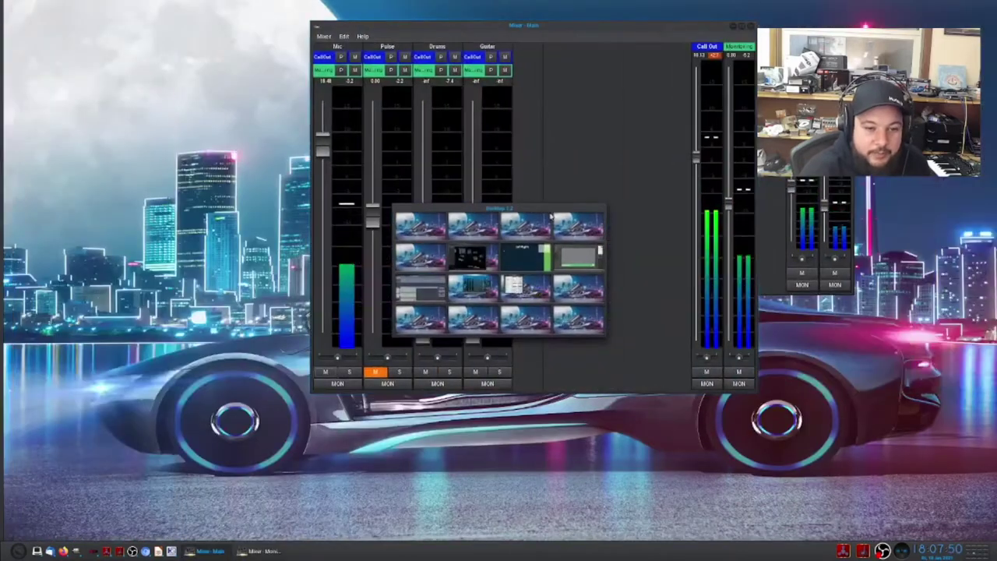
pyautogui.hotkey('ctrl', 'alt', 'Left')
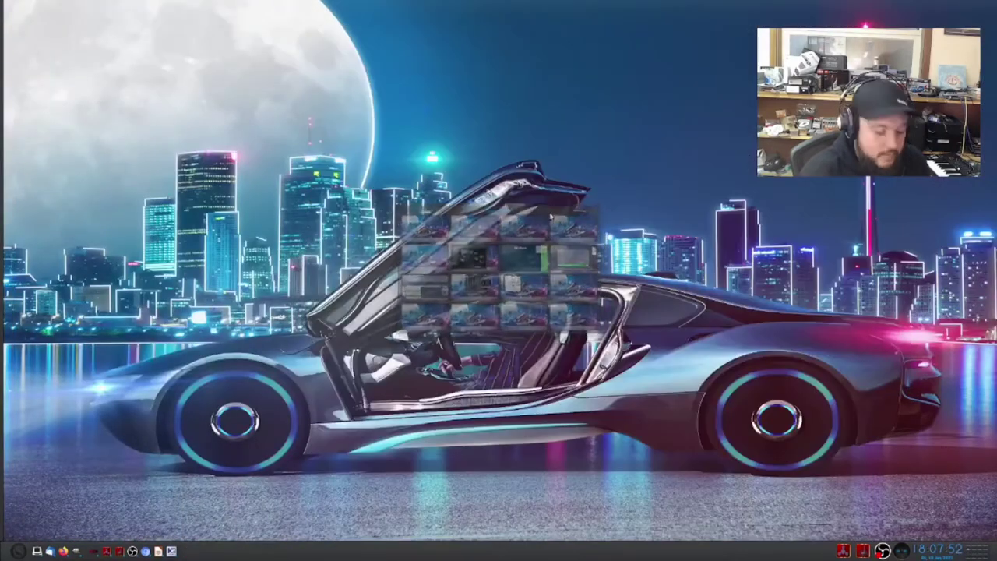
pyautogui.press('super')
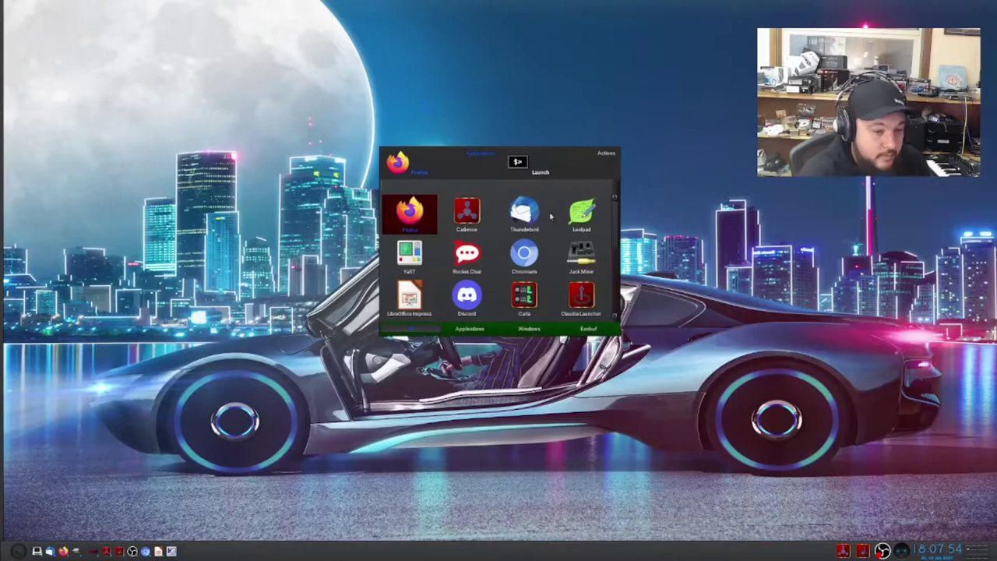
pyautogui.write('guitarix')
pyautogui.press('Return')
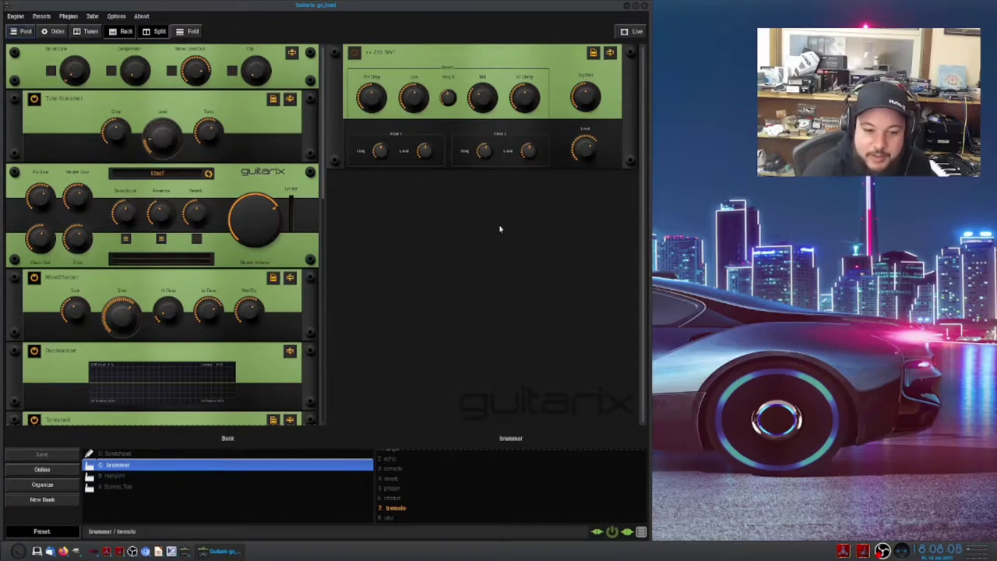
# In the Claudia patchbay, arrange gx_head_amp and gx_head_fx side by side below Hydrogen, and move Hydrogen up and outward to make room.
pyautogui.hotkey('ctrl', 'alt', 'Right')
pyautogui.hotkey('ctrl', 'alt', 'Right')
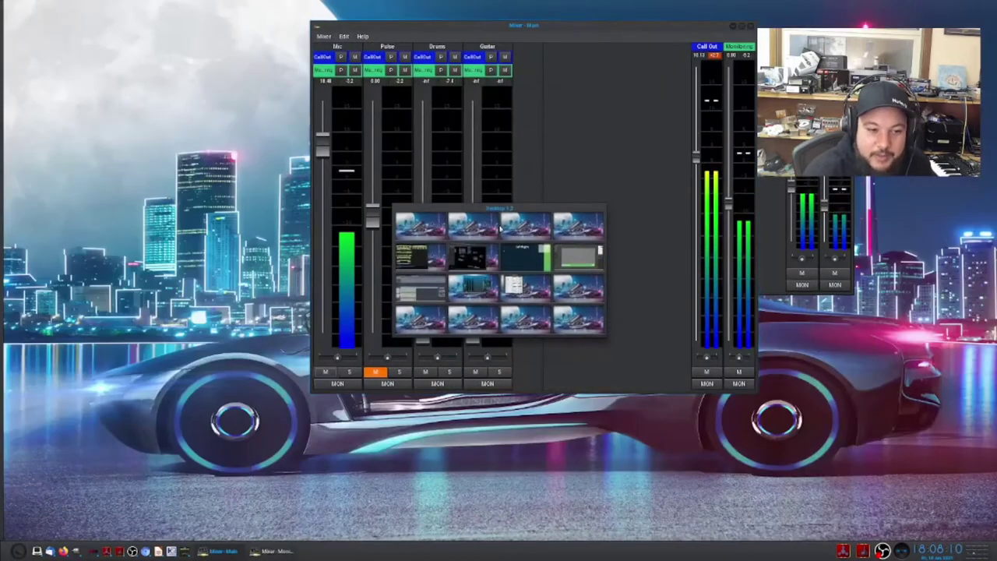
pyautogui.hotkey('ctrl', 'alt', 'Right')
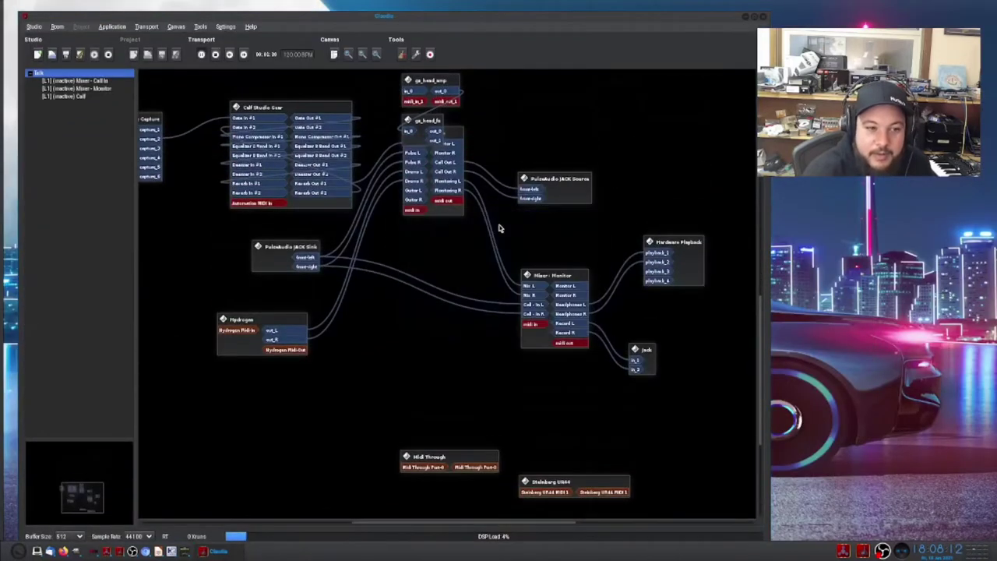
pyautogui.moveTo(427, 128); pyautogui.dragTo(507, 91)
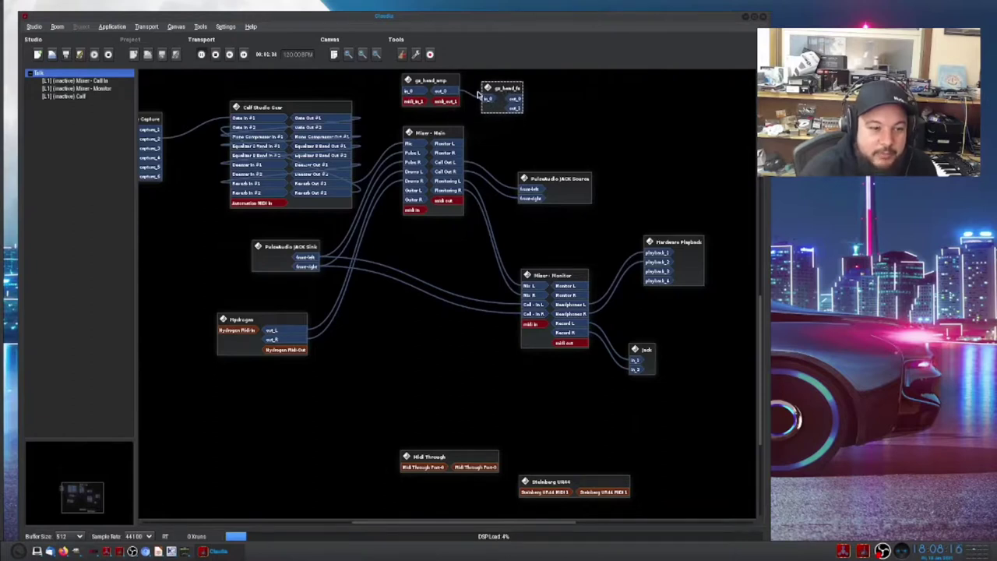
pyautogui.moveTo(455, 82); pyautogui.dragTo(251, 411)
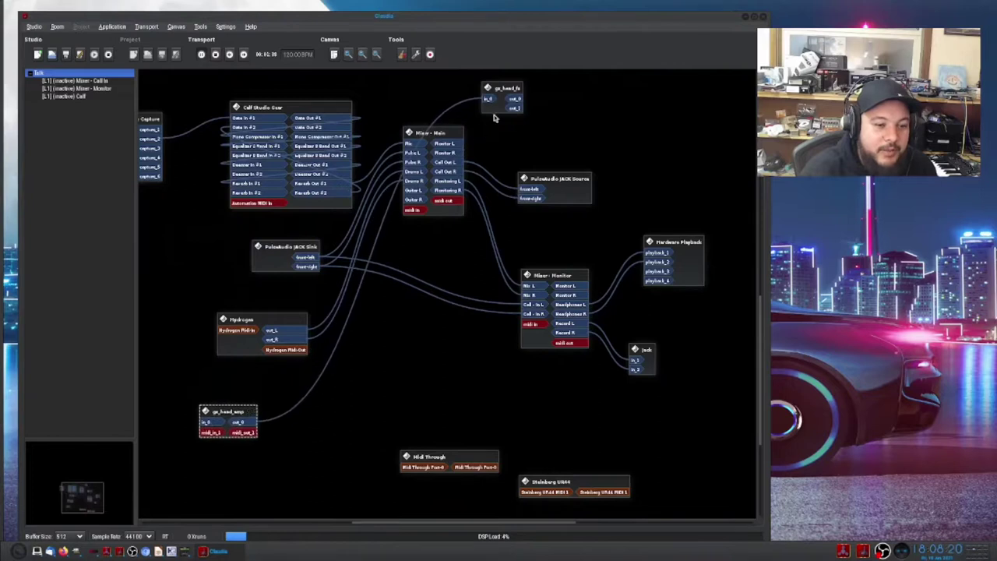
pyautogui.moveTo(500, 91); pyautogui.dragTo(308, 403)
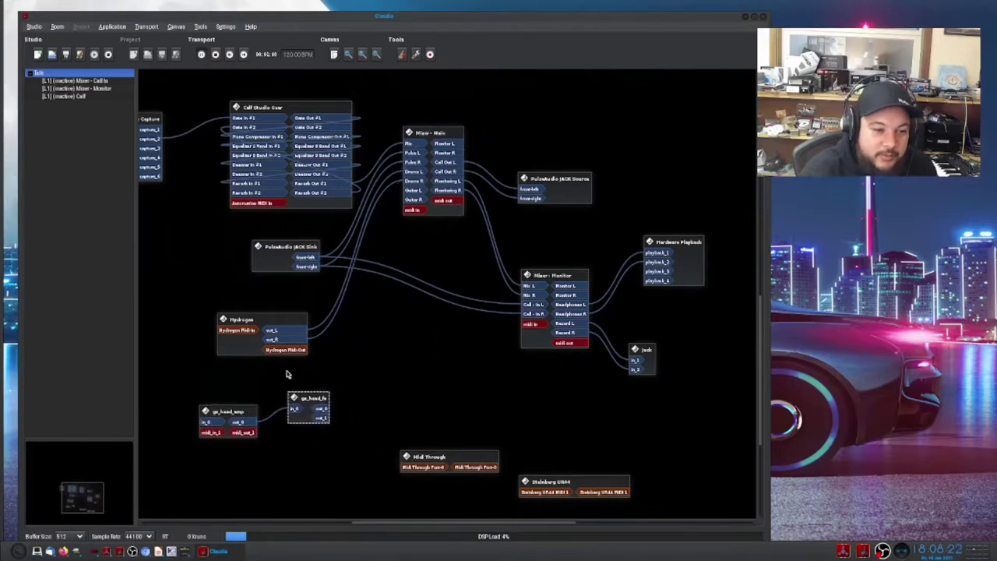
pyautogui.moveTo(240, 342); pyautogui.dragTo(163, 295)
# Connect gx_head_fx out_0 and out_1 to Guitar L and Guitar R of Mixer - Main, and capture_1 to gx_head_amp in_0.
pyautogui.moveTo(328, 411); pyautogui.dragTo(408, 199)
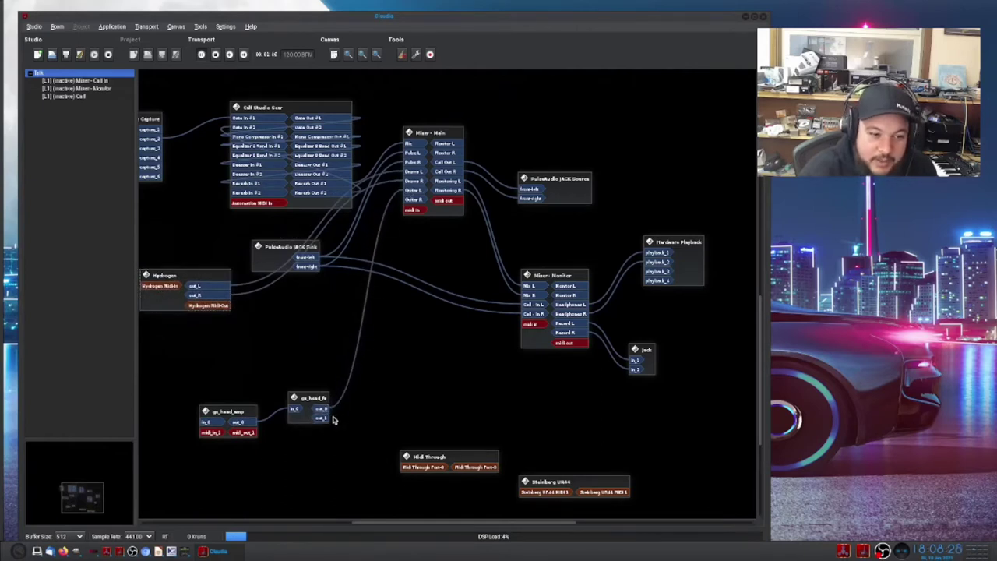
pyautogui.moveTo(327, 419); pyautogui.dragTo(410, 202)
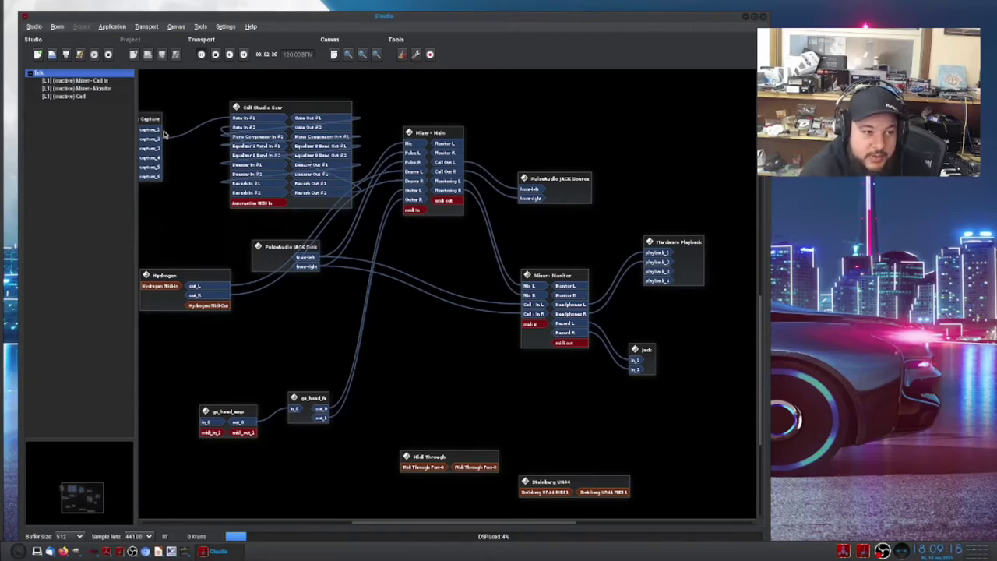
pyautogui.moveTo(158, 133); pyautogui.dragTo(206, 427)
pyautogui.moveTo(160, 132); pyautogui.dragTo(215, 424)
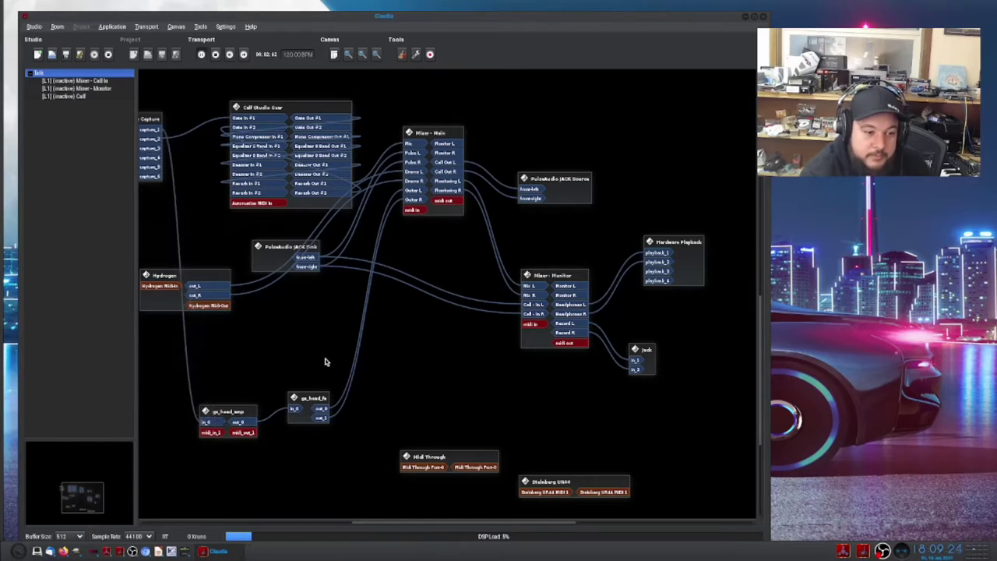
# Return to Mixer - Main and raise the Guitar fader to about -8 dB to bring the guitar into the mix.
pyautogui.hotkey('ctrl', 'alt', 'Left')
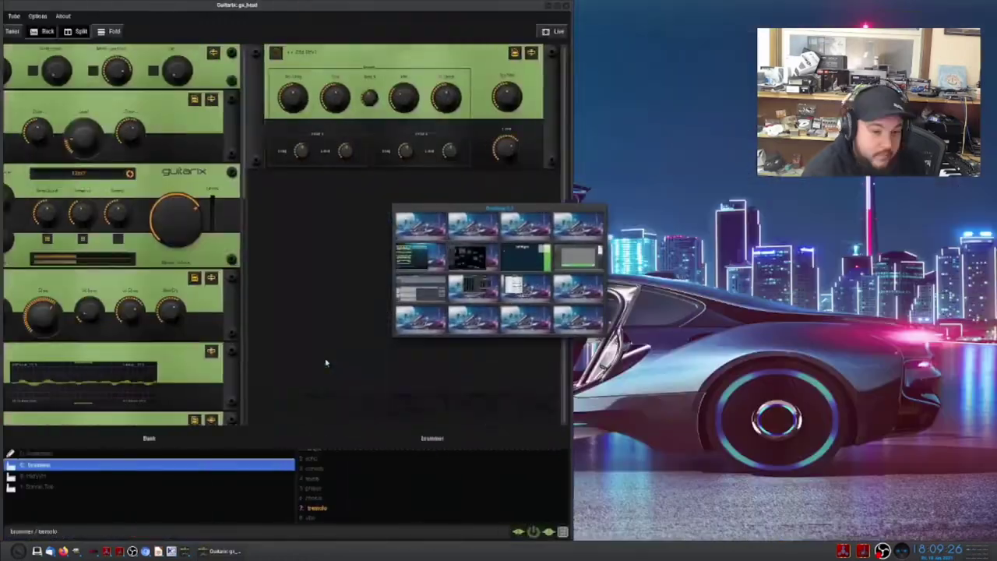
pyautogui.hotkey('ctrl', 'alt', 'Right')
pyautogui.hotkey('ctrl', 'alt', 'Down')
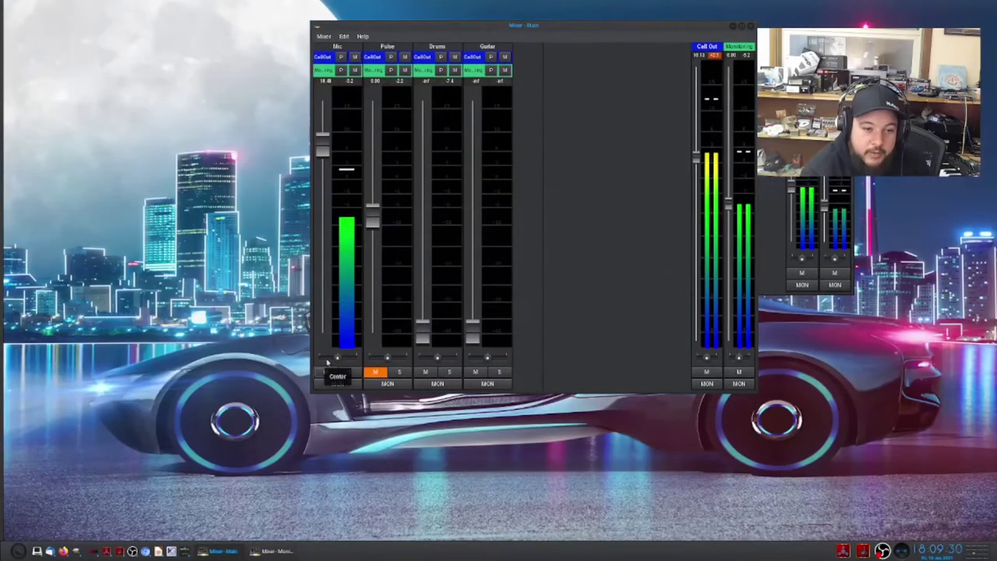
pyautogui.moveTo(473, 330); pyautogui.dragTo(484, 252)
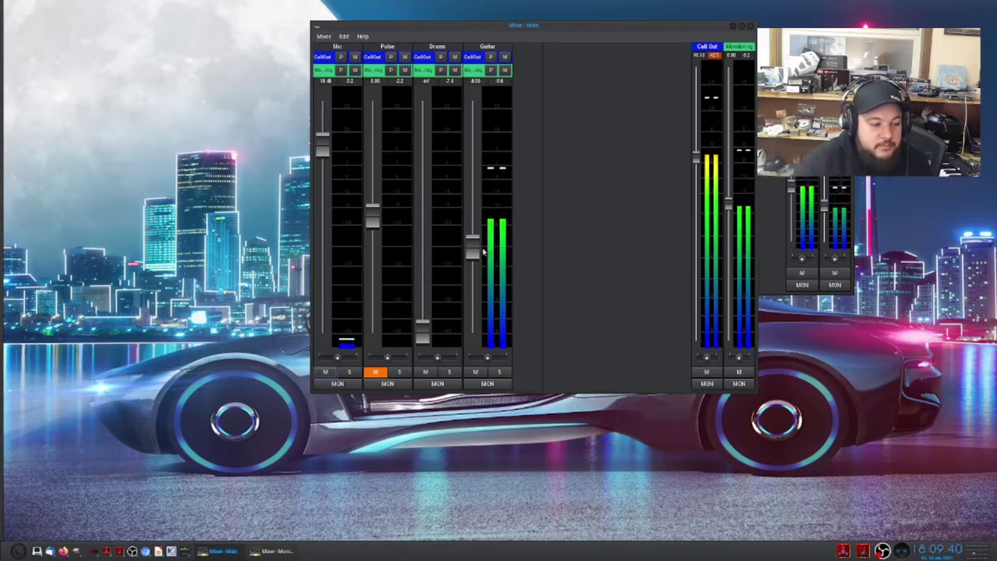
# Switch to Guitarix and audition the echo, convolv and reverb presets of the brummer bank.
pyautogui.hotkey('ctrl', 'alt', 'Right')
pyautogui.hotkey('ctrl', 'alt', 'Right')
pyautogui.hotkey('ctrl', 'alt', 'Right')
pyautogui.hotkey('ctrl', 'alt', 'Right')
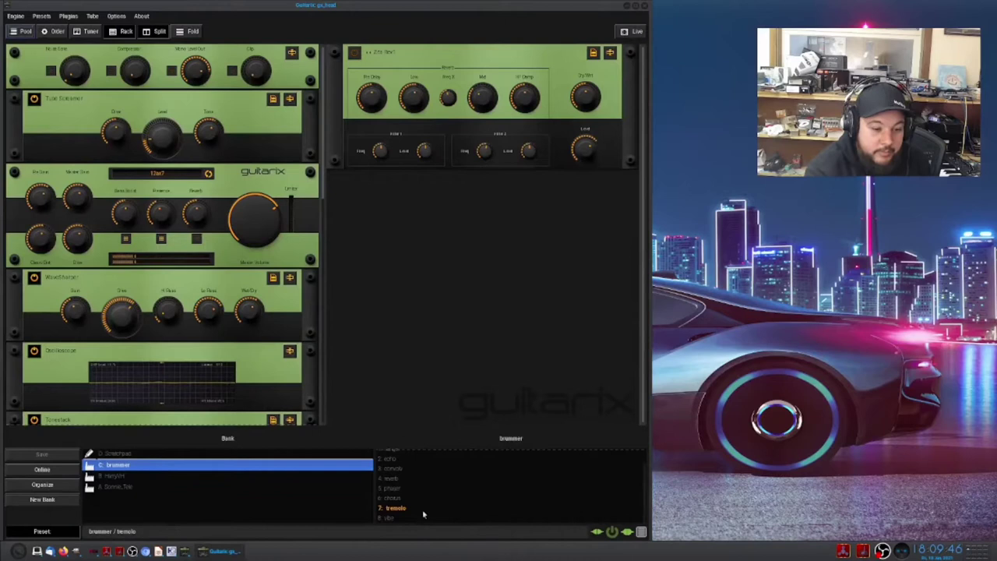
pyautogui.click(407, 461)
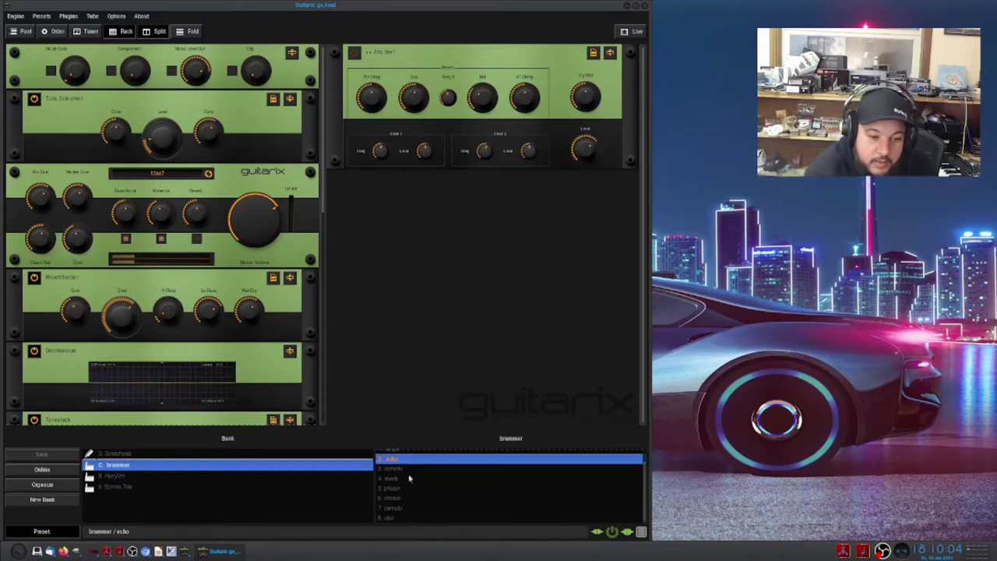
pyautogui.scroll(1, 409, 478)
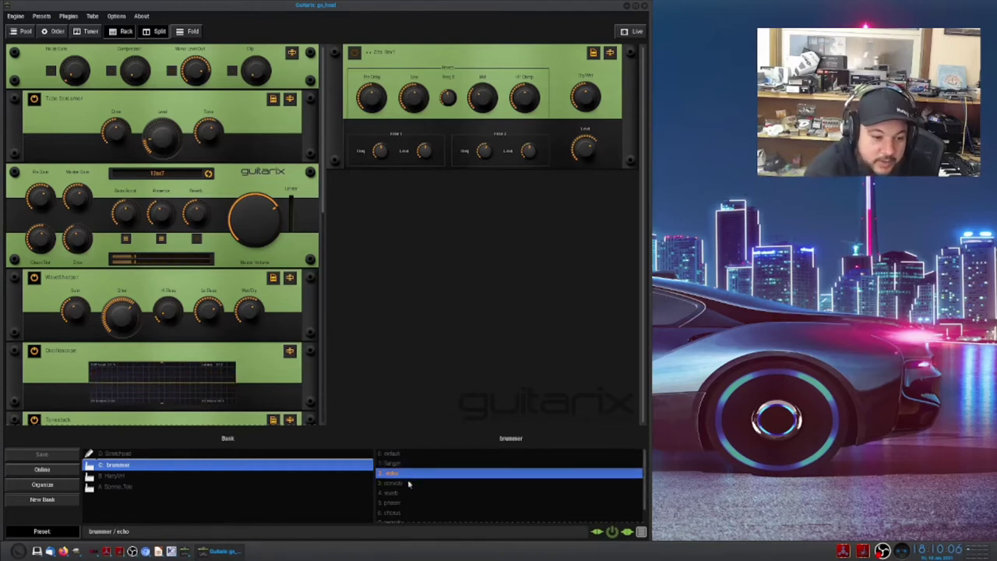
pyautogui.click(408, 483)
pyautogui.click(405, 493)
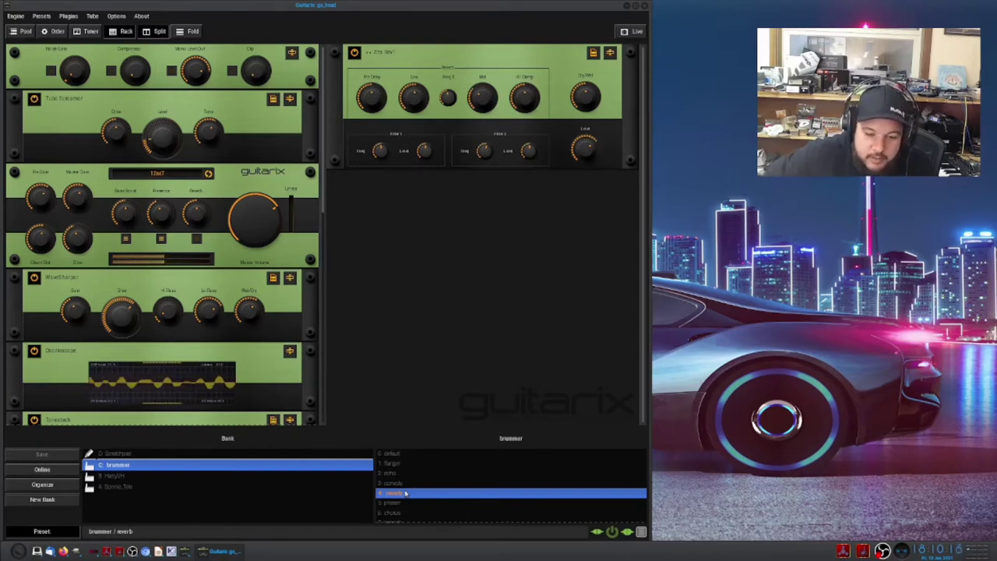
# Browse the HarryVH and Scratchpad banks, return to the brummer bank and load its vibe preset.
pyautogui.click(139, 476)
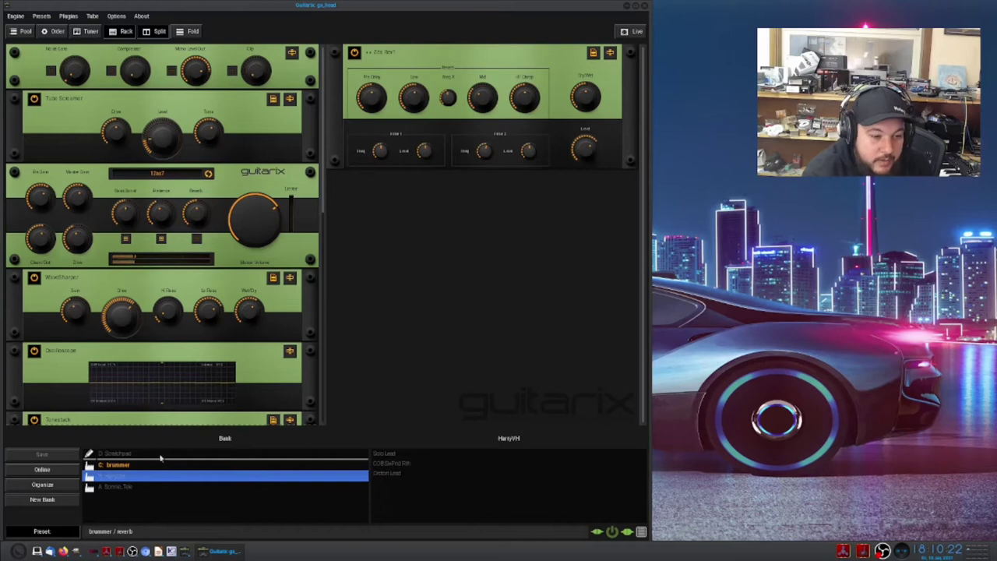
pyautogui.click(159, 456)
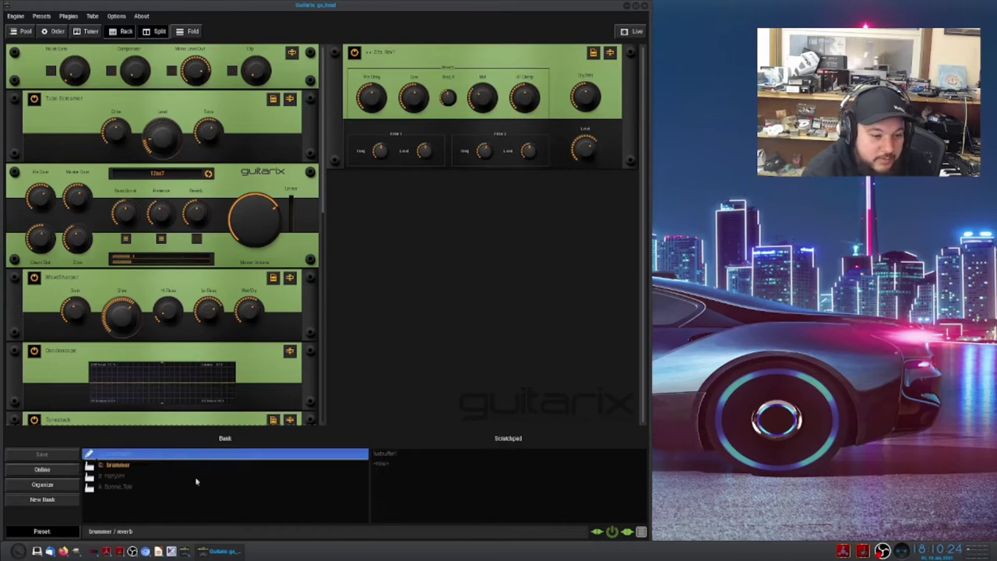
pyautogui.click(133, 466)
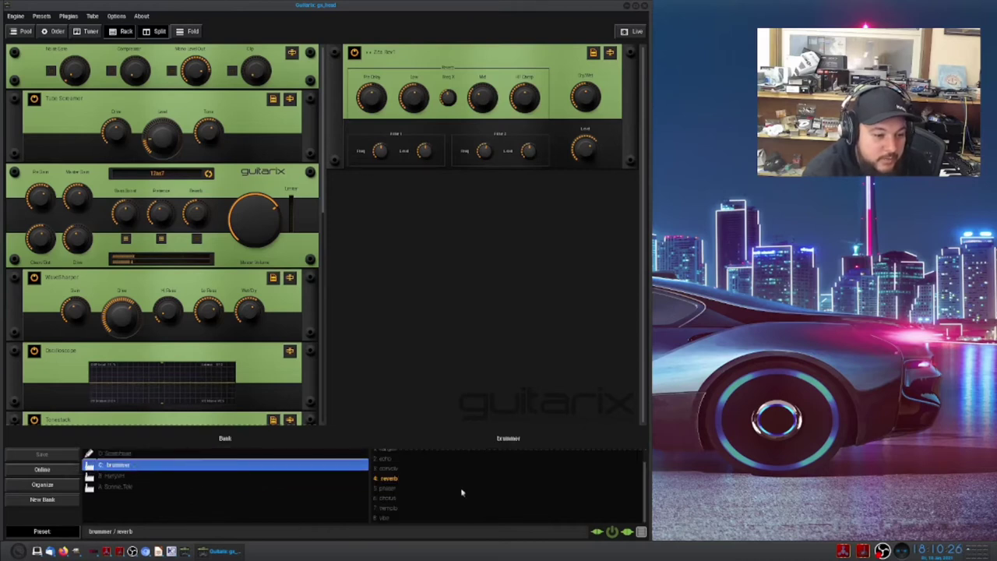
pyautogui.click(391, 518)
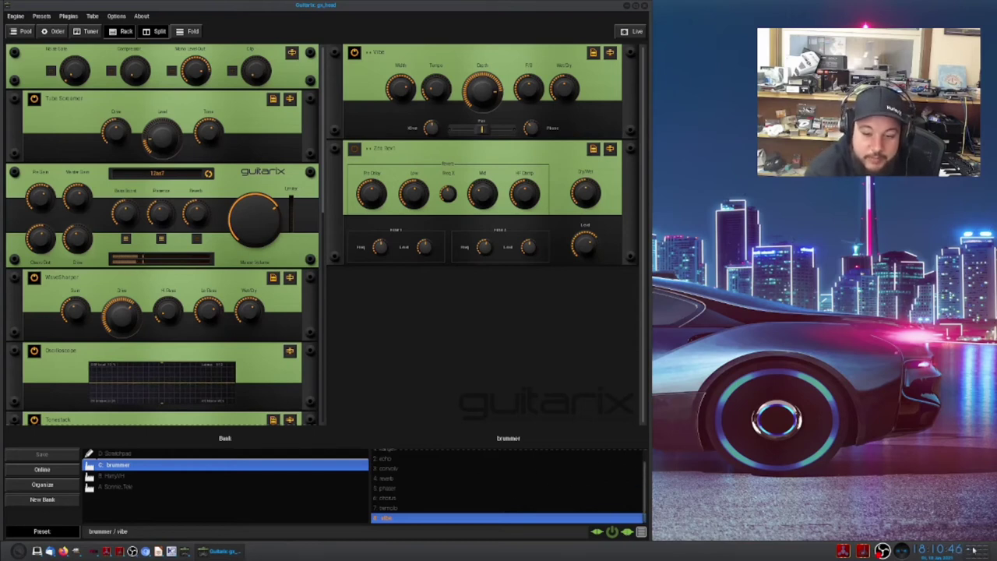
# Return to Mixer - Main and lower the Guitar fader to -inf.
pyautogui.scroll(-2, 973, 552)
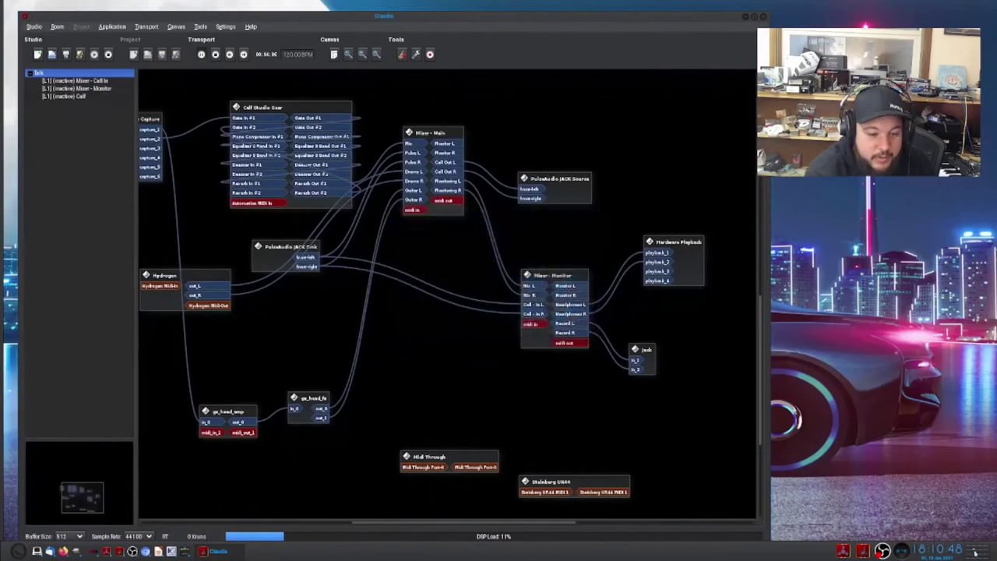
pyautogui.click(973, 553)
pyautogui.scroll(-1, 973, 551)
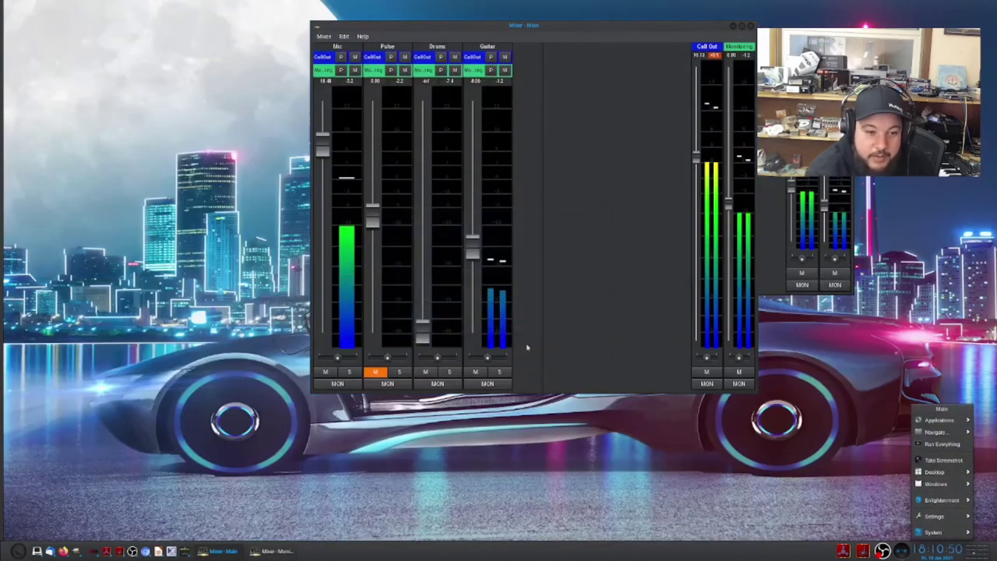
pyautogui.moveTo(473, 253); pyautogui.dragTo(467, 342)
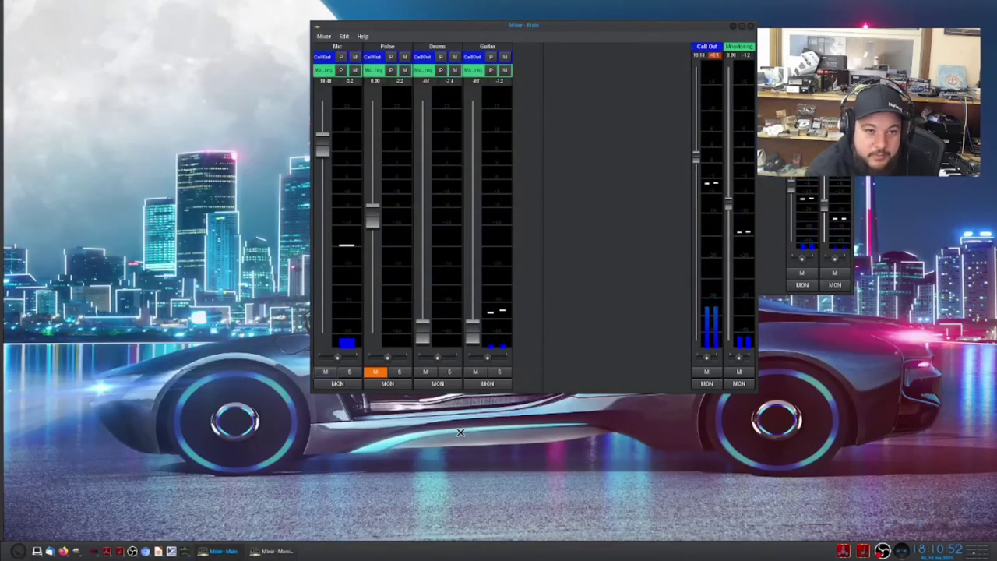